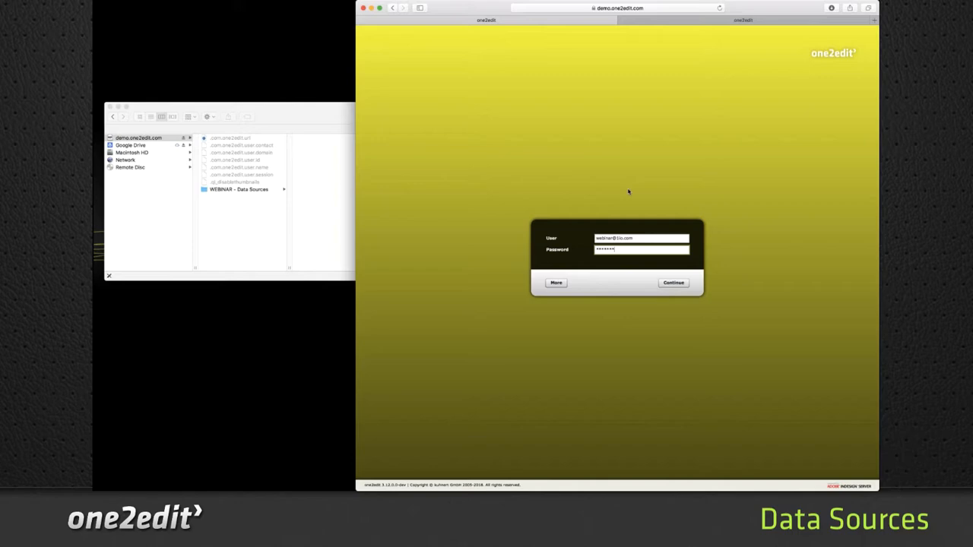
- Log in and select the 1io Metal - Technical Datasheet - EN project in the Webinar Live Demo - EN folder
key("Return")
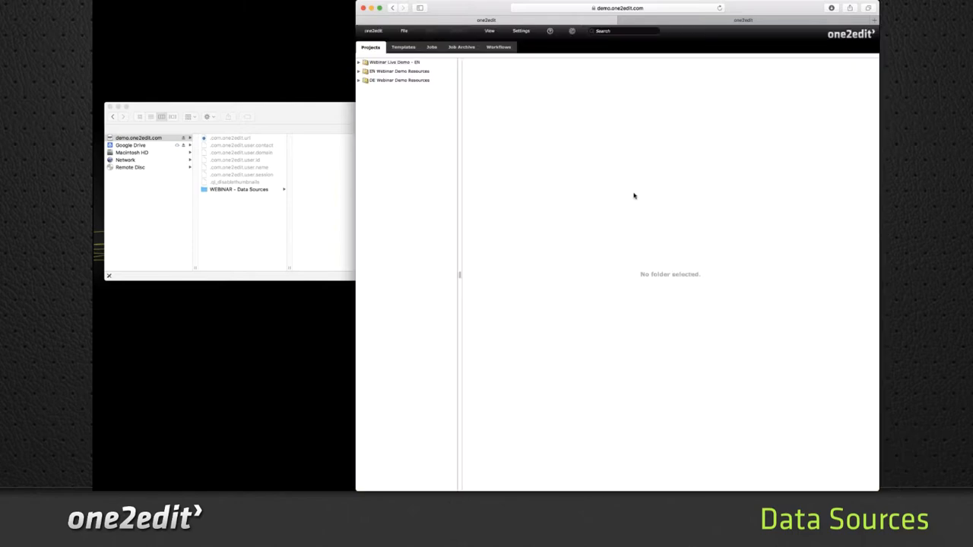
left_click(403, 62)
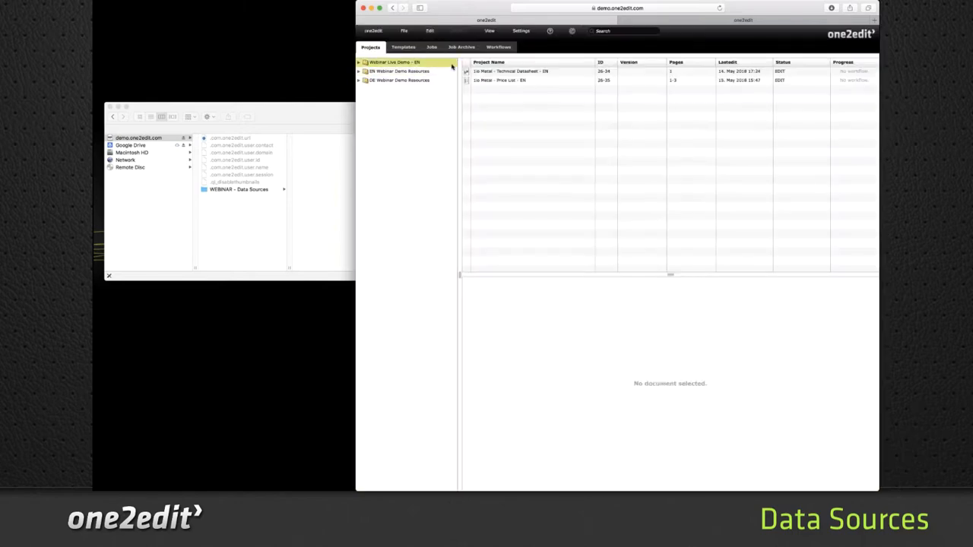
left_click(511, 70)
left_click(514, 81)
left_click(515, 72)
left_click(510, 80)
left_click(508, 72)
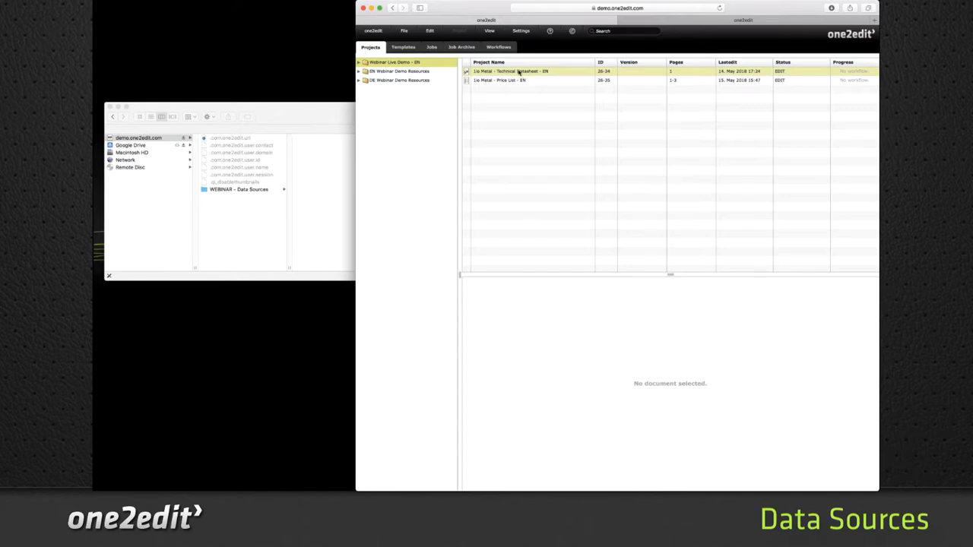
left_click(519, 73)
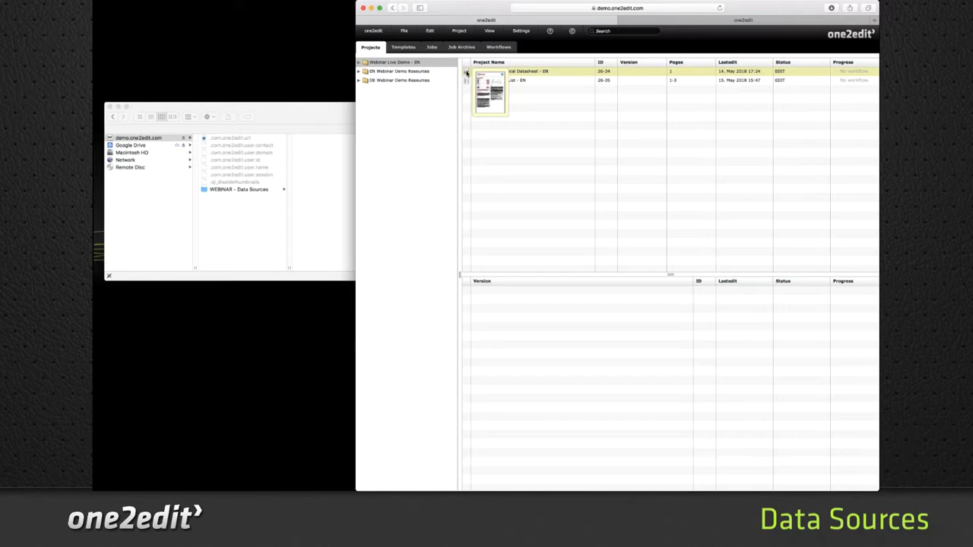
- Open the Technical Datasheet project's details, enlarge the dialog and examine the linked data sources
left_click(467, 72)
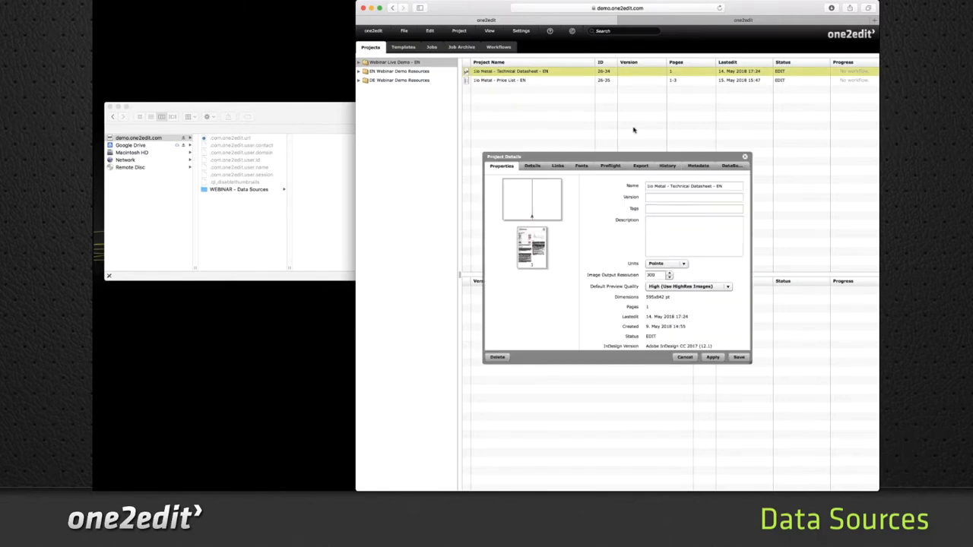
left_click_drag(698, 157, 630, 122)
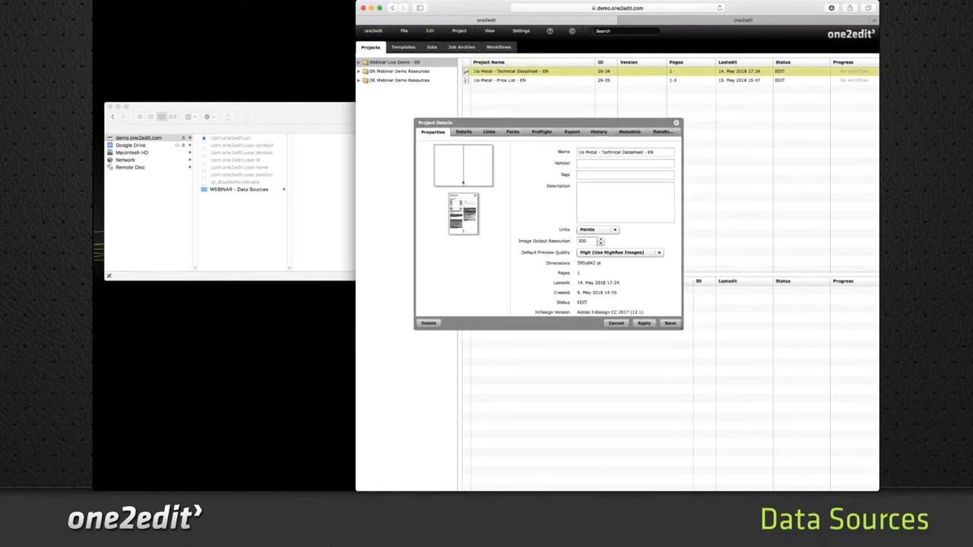
left_click(431, 32)
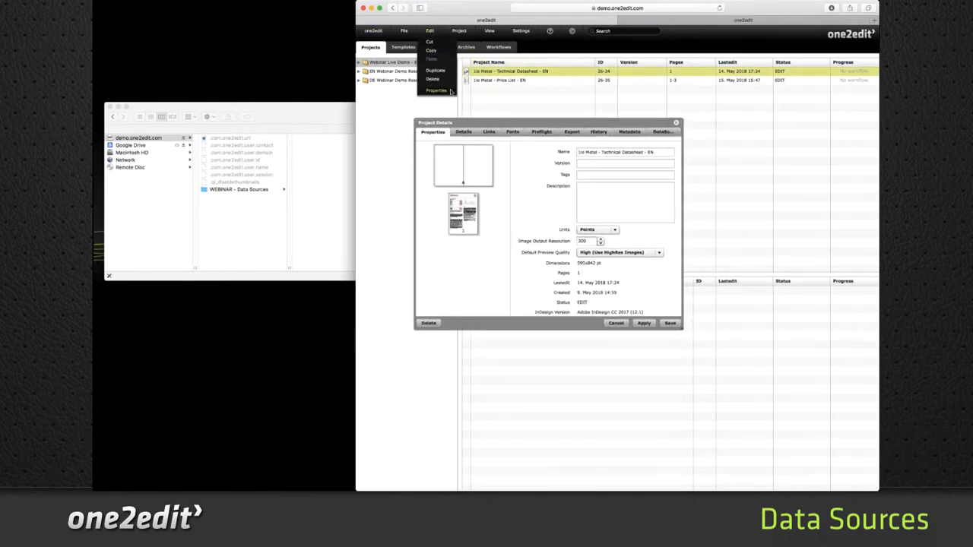
left_click(578, 122)
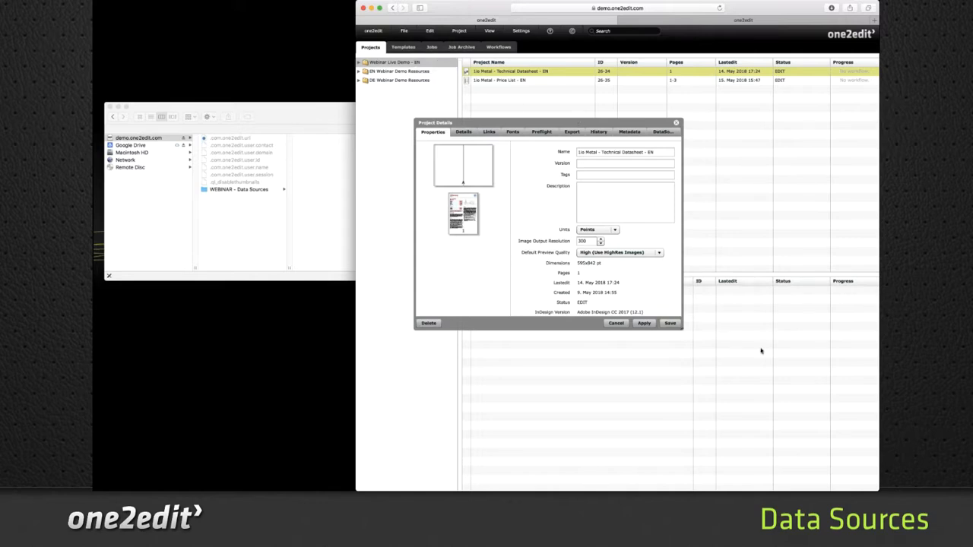
left_click_drag(681, 328, 763, 345)
left_click(661, 132)
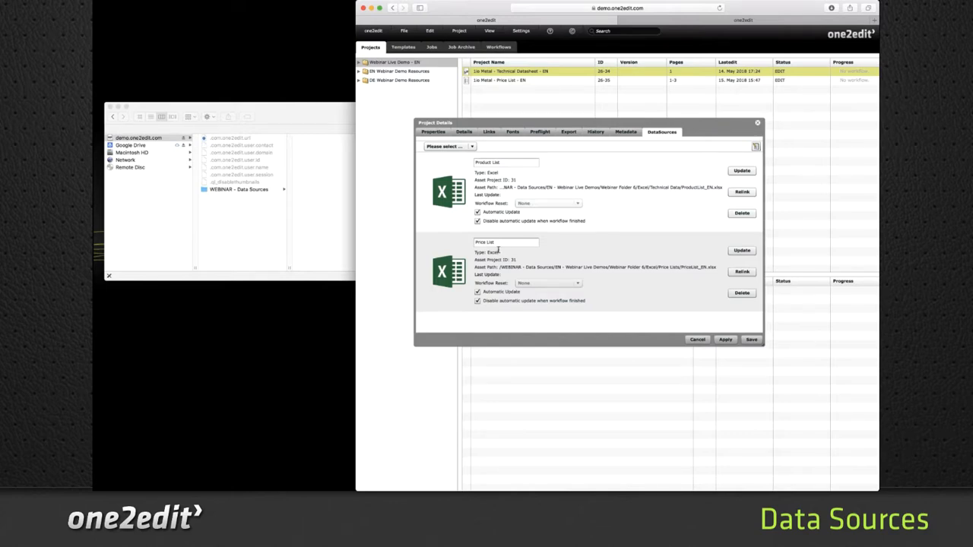
- In Finder, open ProductList_EN.xlsx from WEBINAR - Data Sources > Webinar Live Demo - EN > Excel > Technical Data and arrange its window beside the browser
left_click(270, 217)
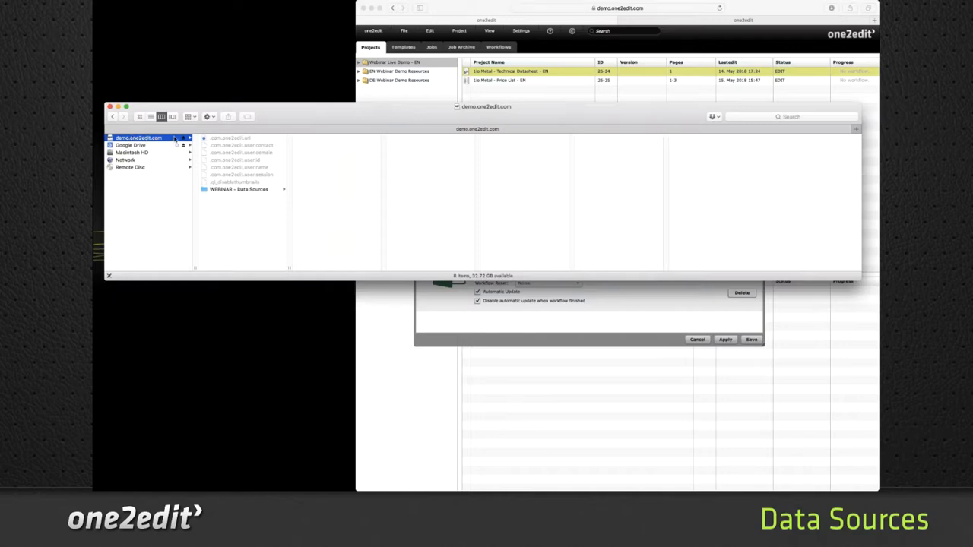
left_click(245, 191)
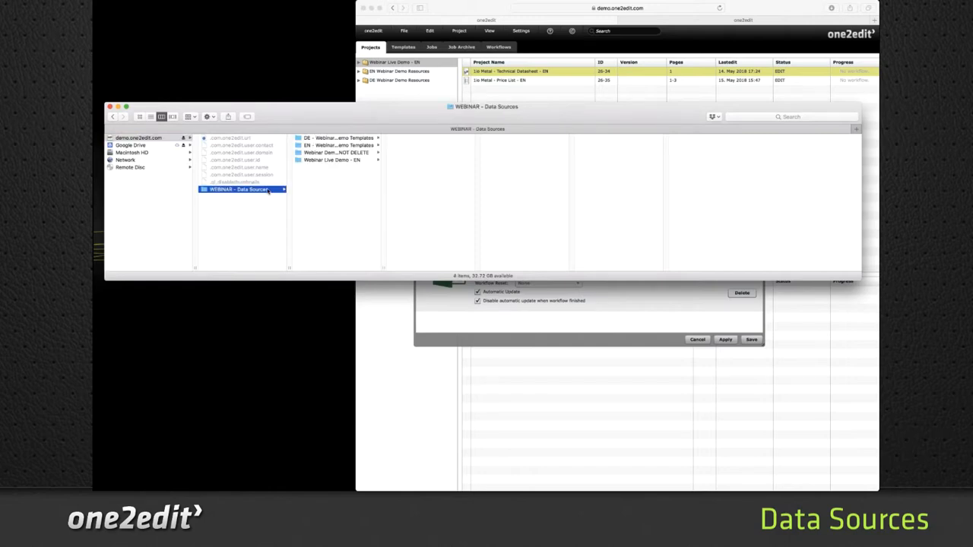
left_click(335, 160)
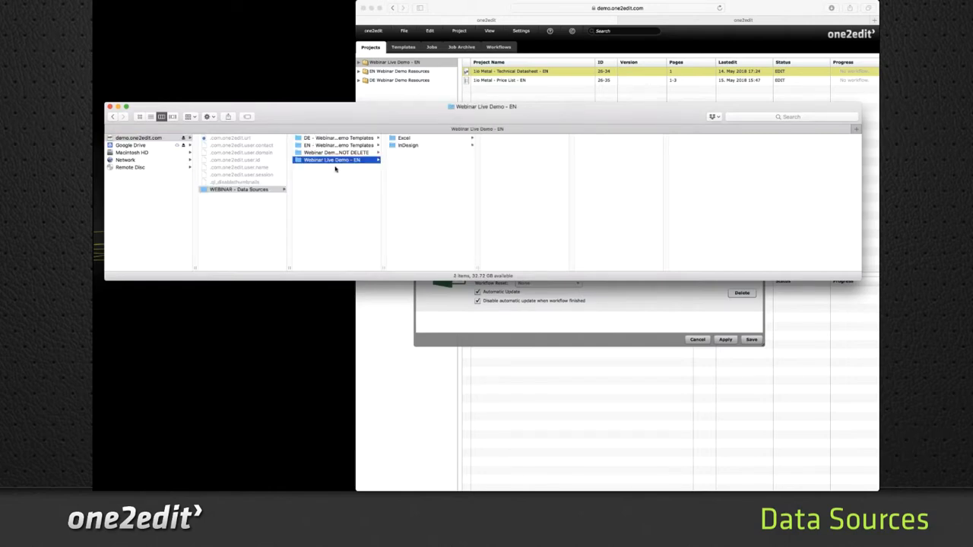
left_click(414, 139)
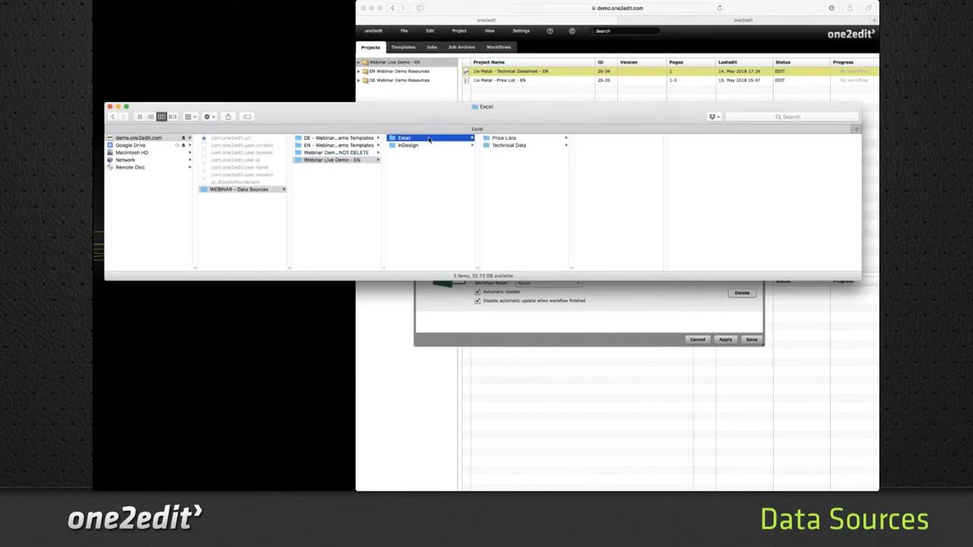
left_click(509, 146)
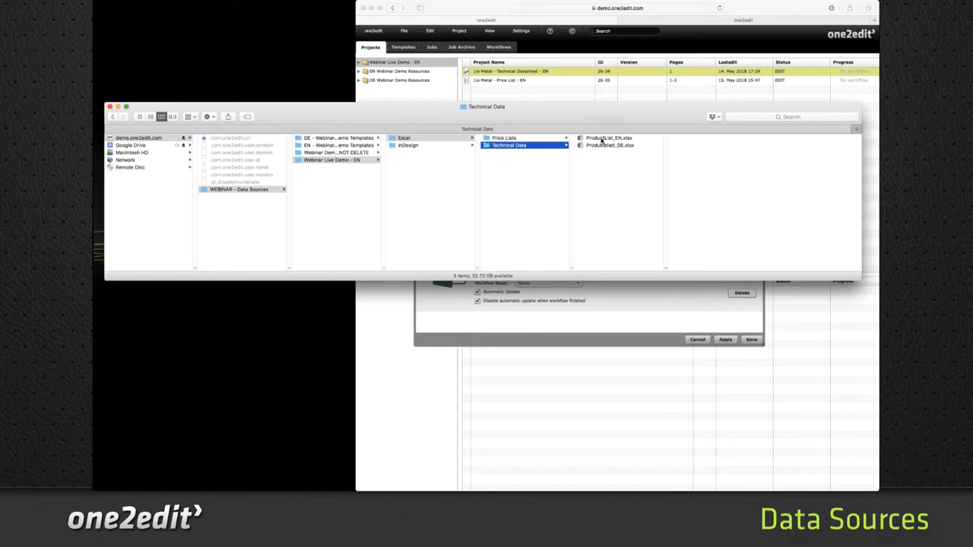
double_click(601, 140)
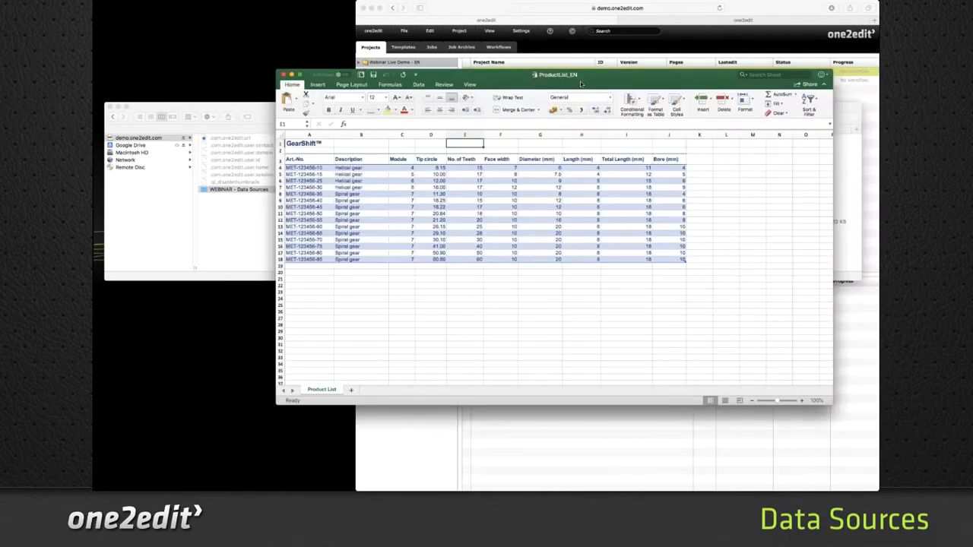
left_click_drag(580, 82, 476, 87)
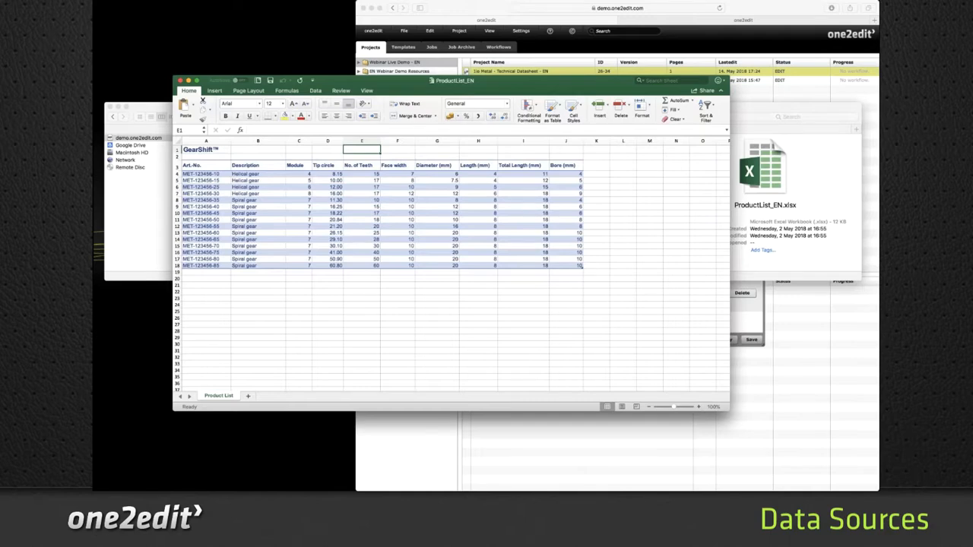
key("super+Tab")
key("super+Tab")
key("ctrl+alt+u")
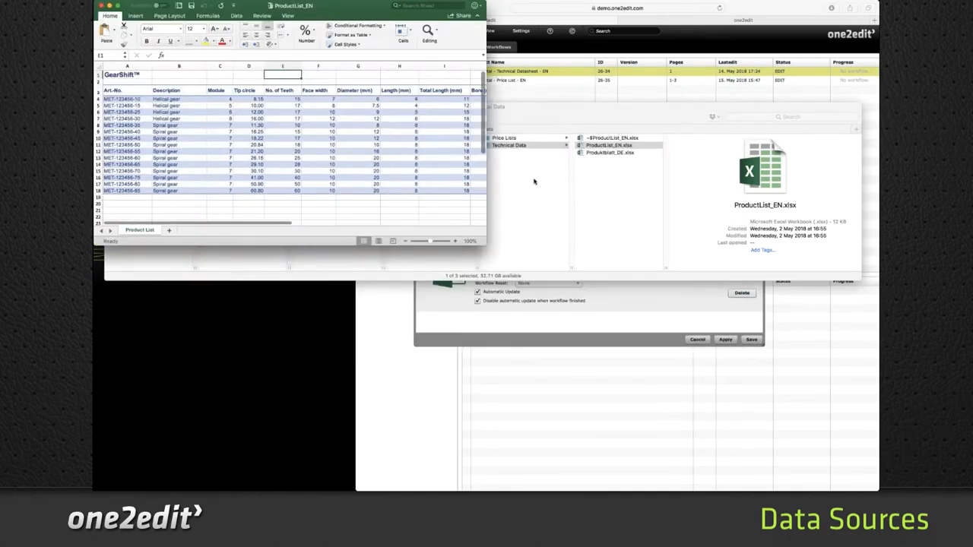
- Open PriceList_EN.xlsx from the Price Lists folder and place its window below the ProductList_EN workbook
left_click(525, 137)
left_click(599, 146)
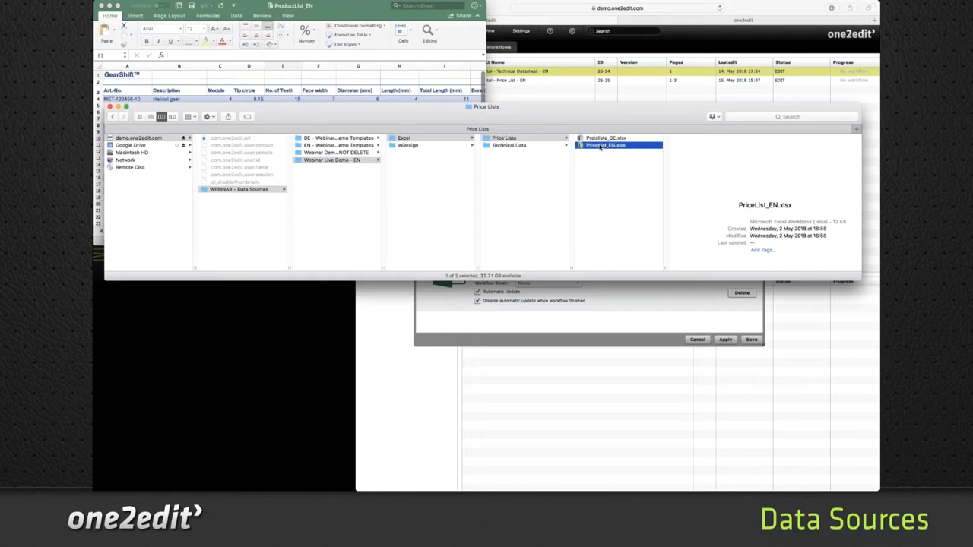
double_click(599, 147)
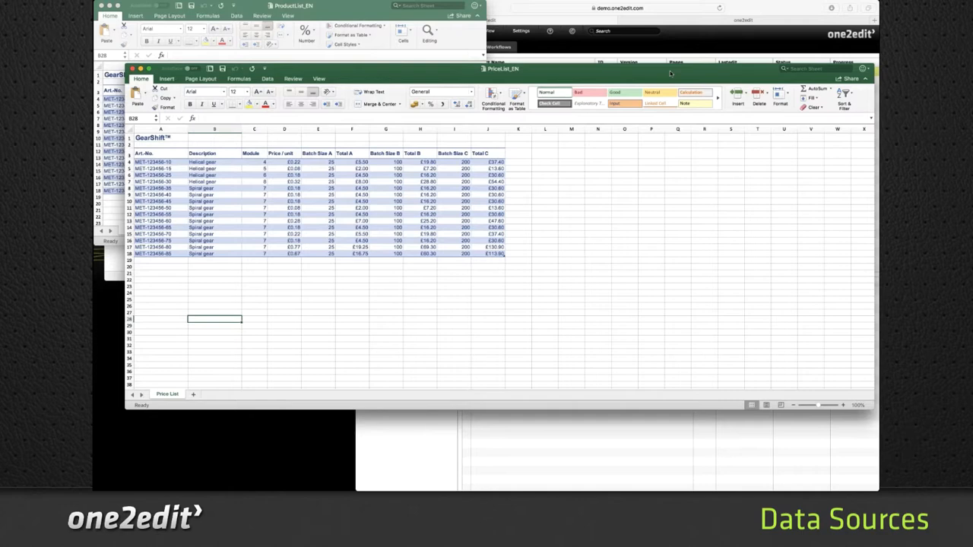
left_click_drag(669, 71, 662, 75)
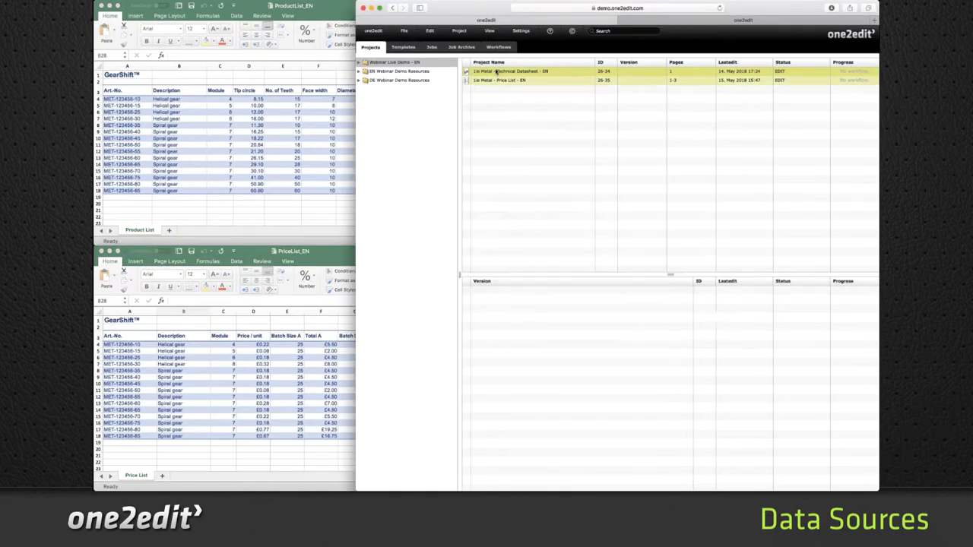
- Open the 1io Metal - Technical Datasheet - EN project in one2edit and show its Data Sources Content group enlarged
double_click(510, 71)
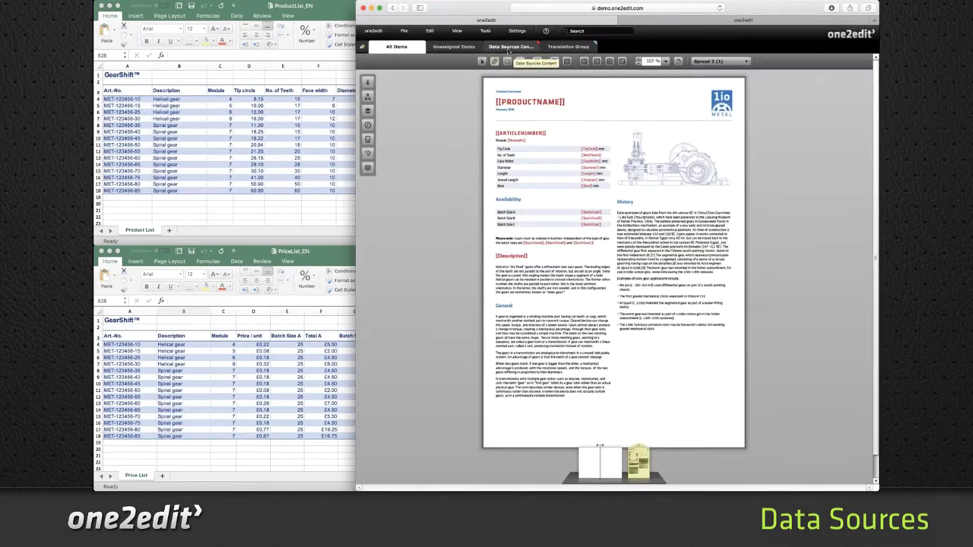
left_click(530, 49)
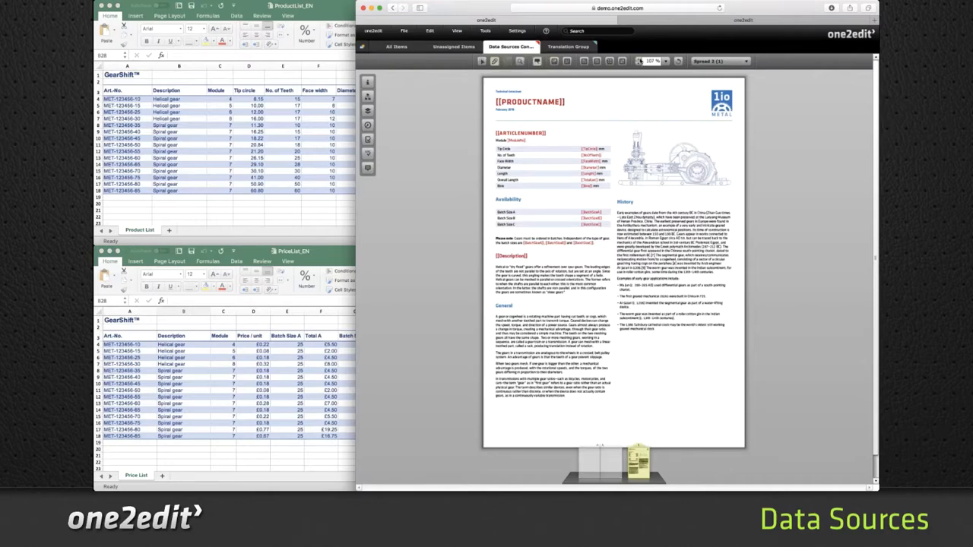
left_click(640, 61)
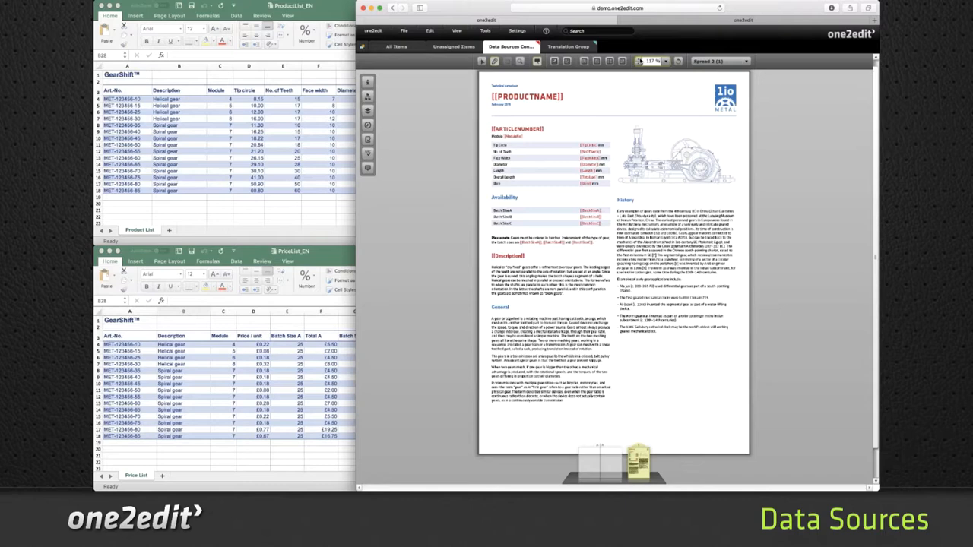
left_click(640, 60)
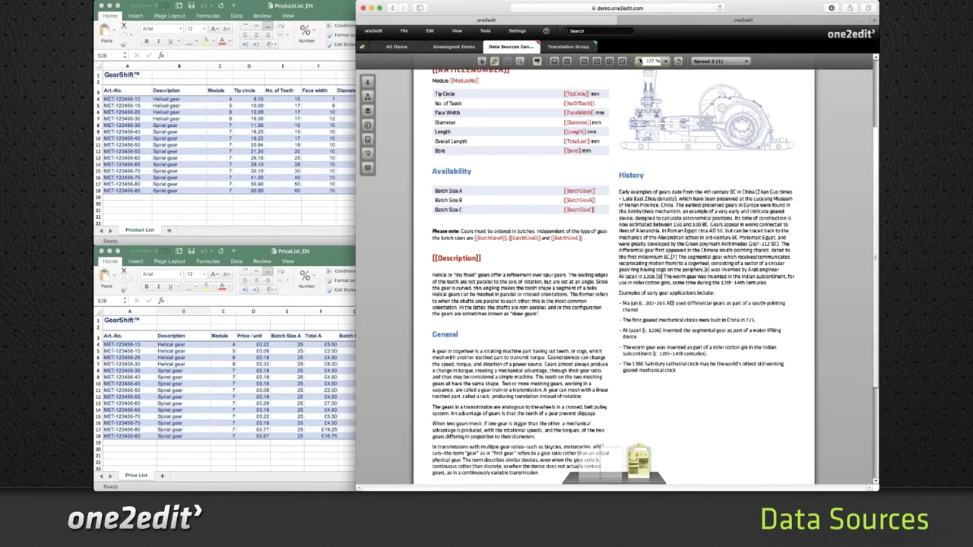
left_click(640, 61)
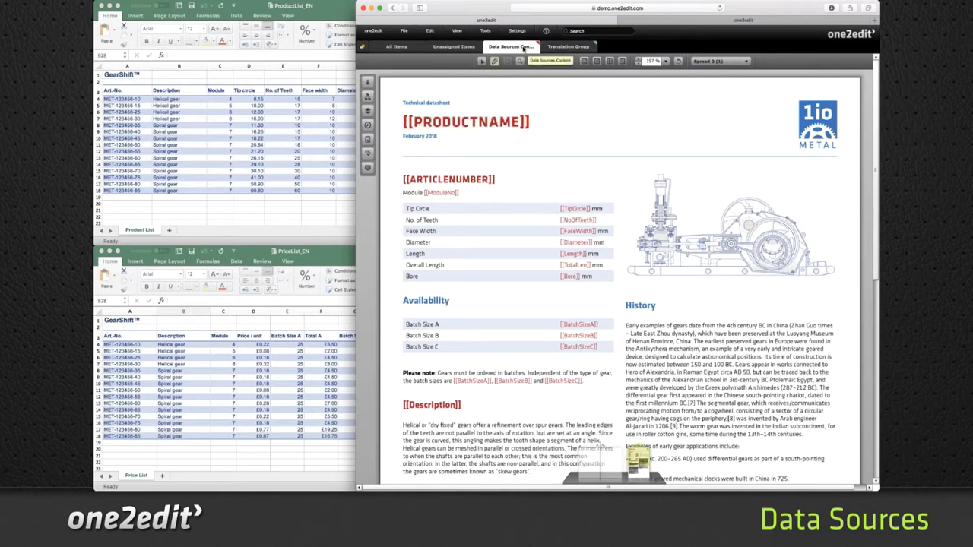
- View the Translation Group content, and return to Data Sources Content with the Document Info open
left_click(566, 48)
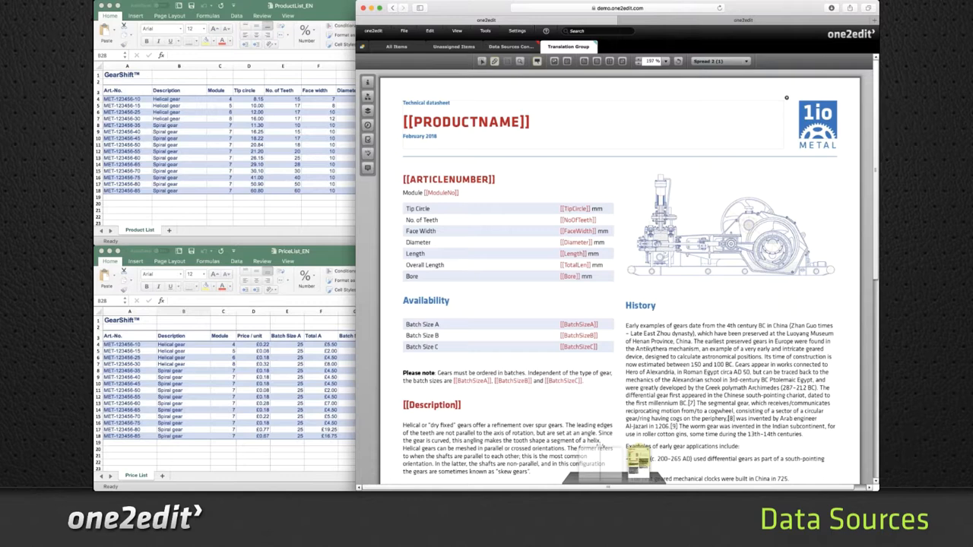
left_click(513, 48)
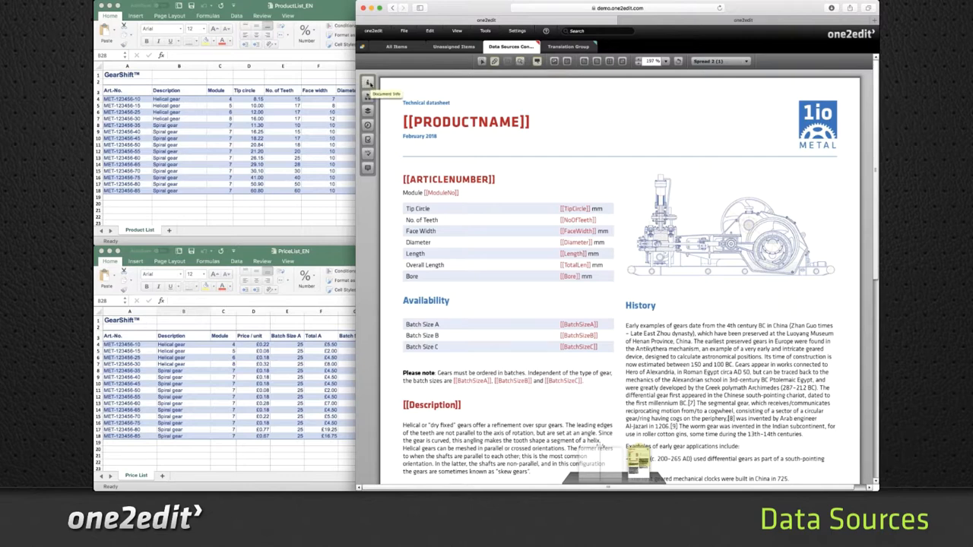
left_click(368, 82)
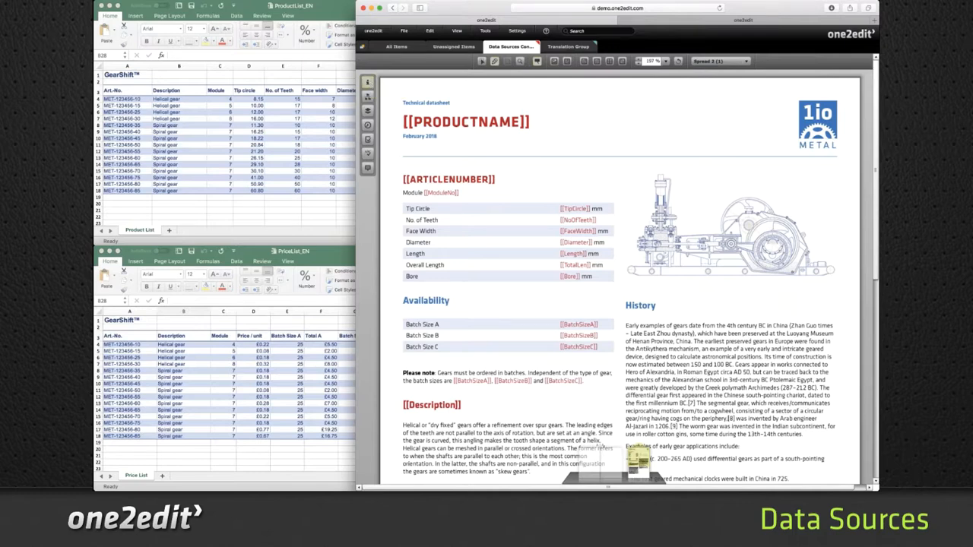
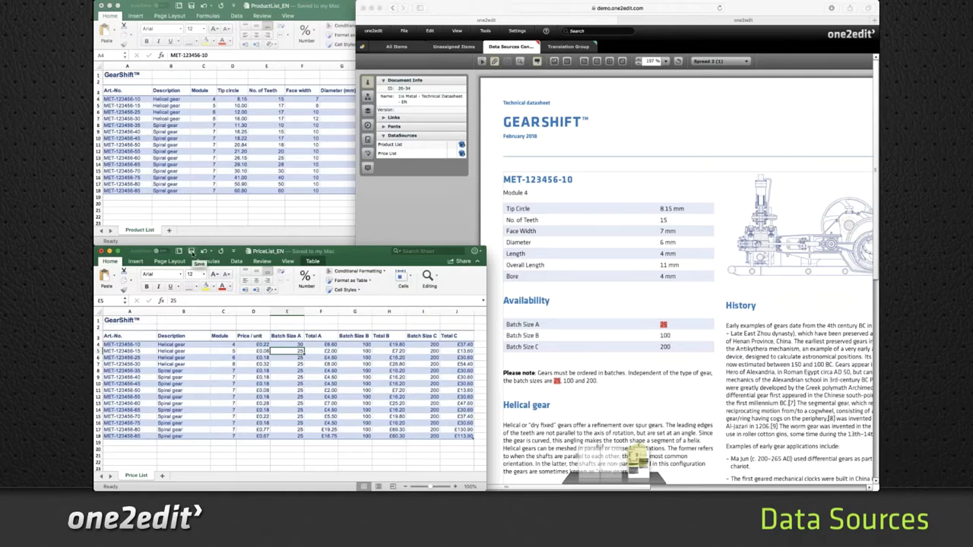
- Save the PriceList_EN workbook and examine the batch sizes under Availability in the one2edit datasheet up close
left_click(192, 251)
left_click(433, 221)
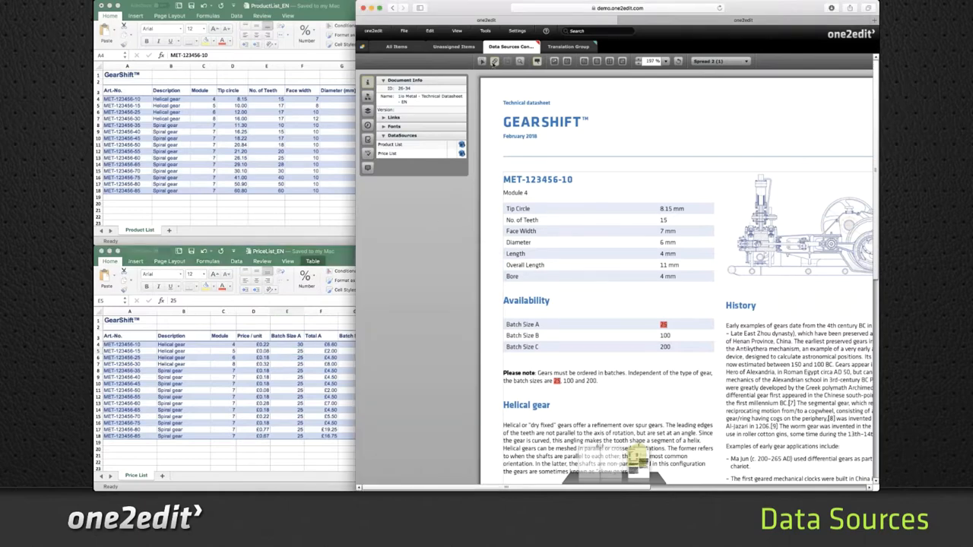
left_click(519, 61)
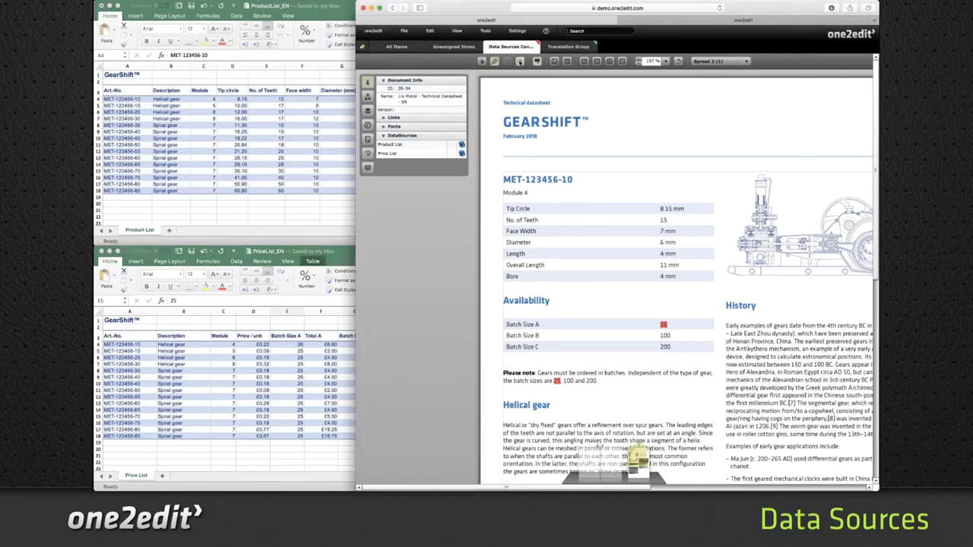
left_click(626, 337)
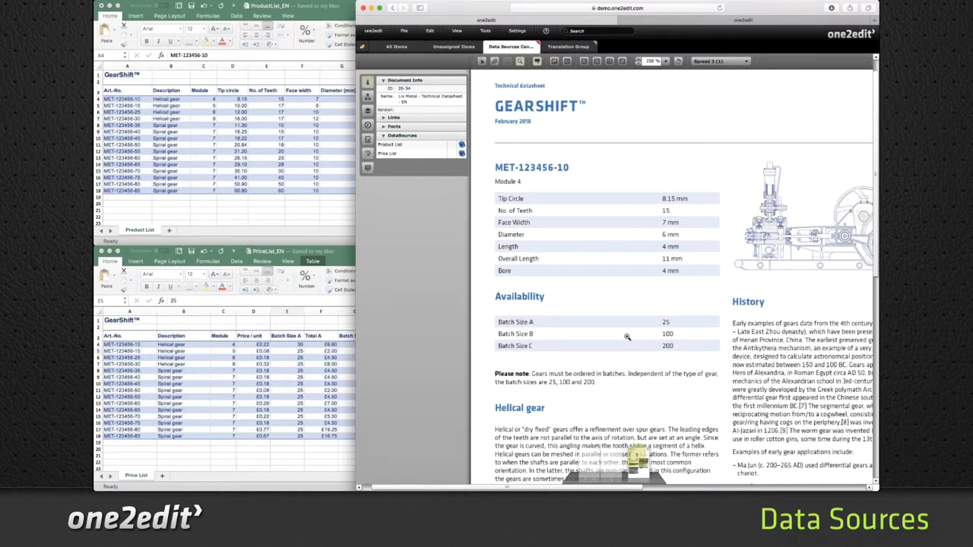
left_click(626, 336)
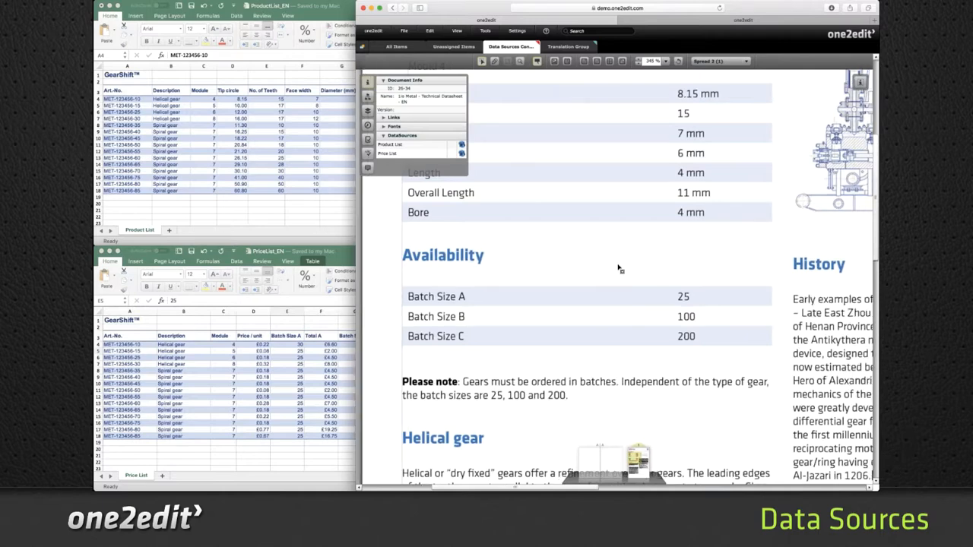
scroll(631, 278, "left", 3)
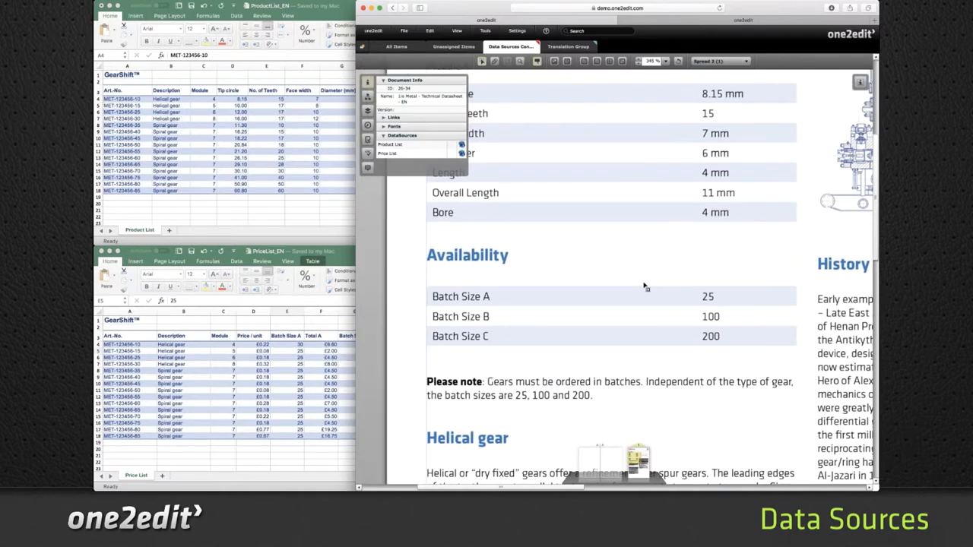
scroll(644, 286, "left", 4)
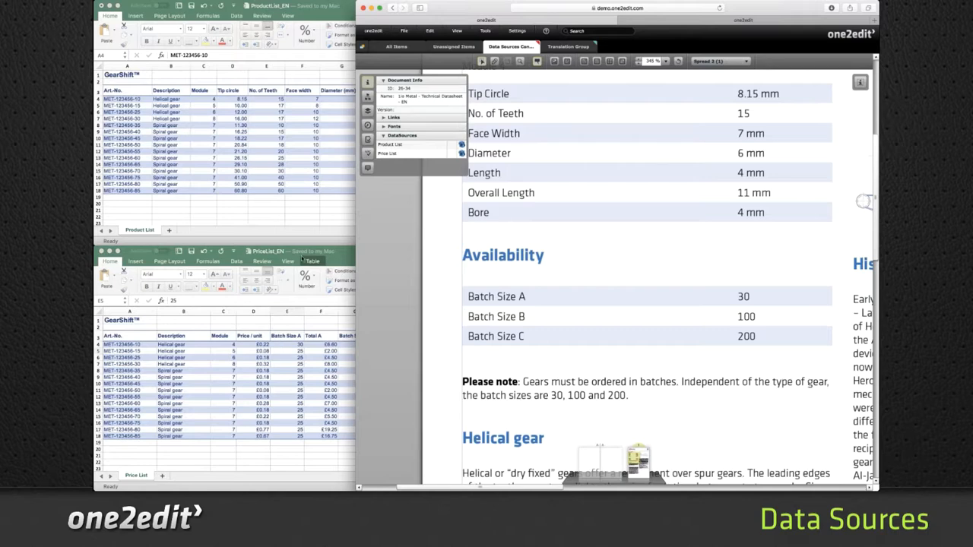
- Save and close the technical datasheet, and open the history in its project details
left_click(404, 34)
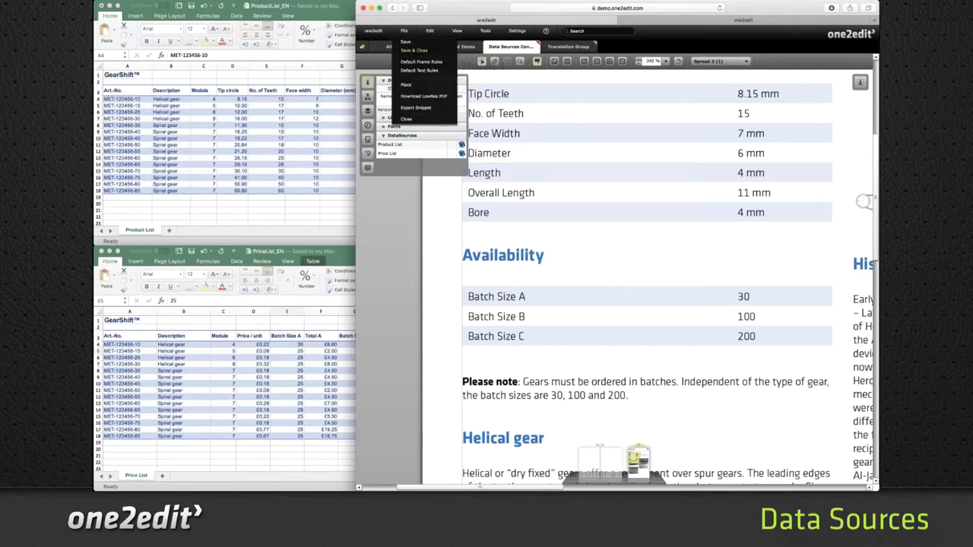
left_click(415, 50)
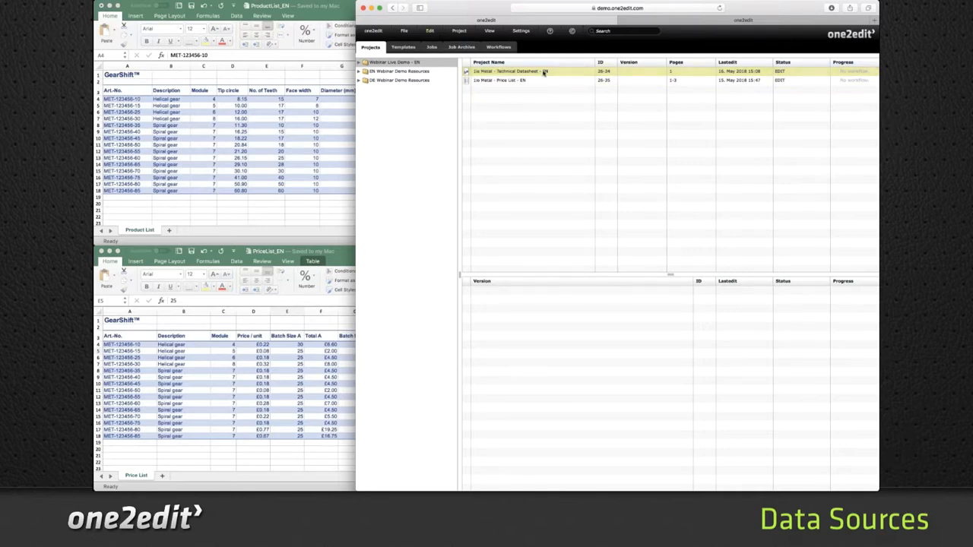
left_click(430, 30)
left_click(438, 91)
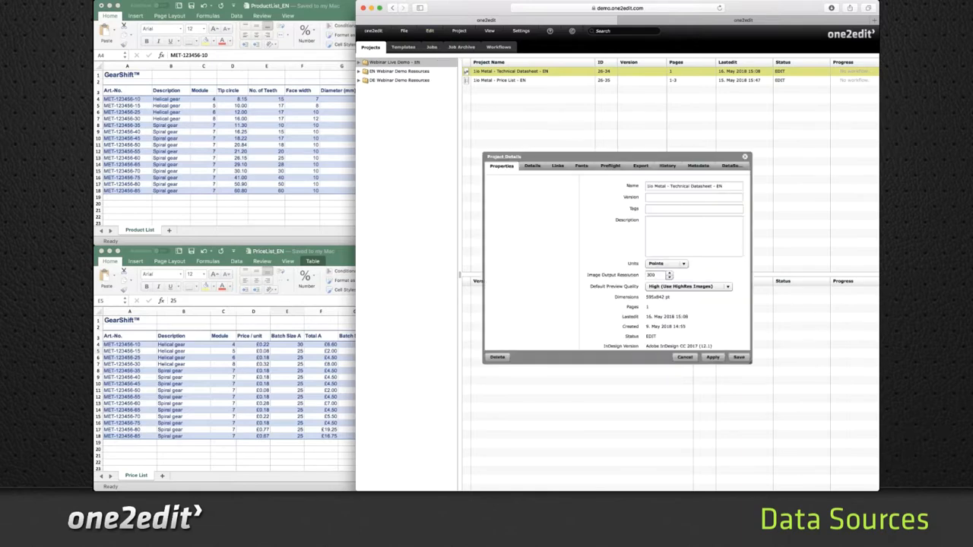
left_click(668, 166)
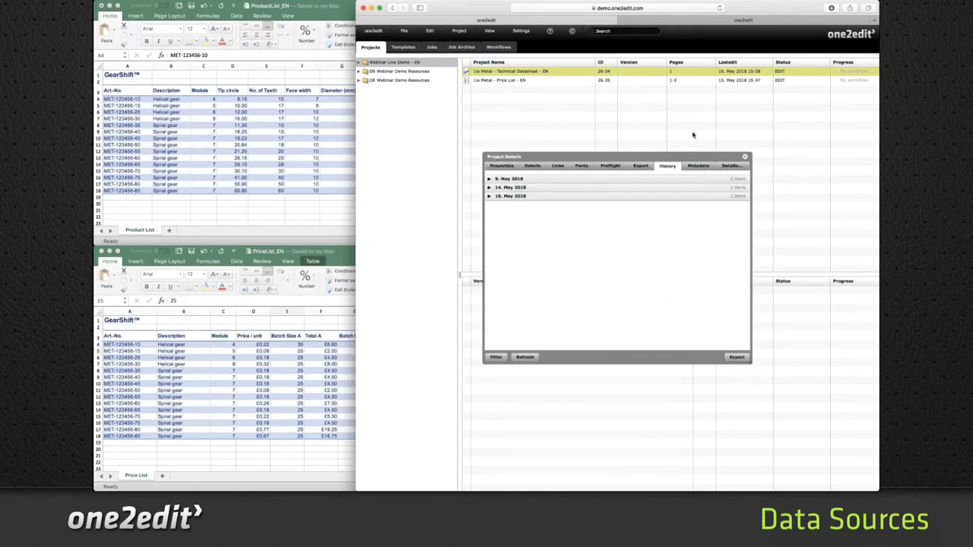
left_click_drag(688, 156, 736, 82)
- Examine the segments edited in the datasheet's Edit Document entry of 16 May 2018, and close the project details
left_click(536, 123)
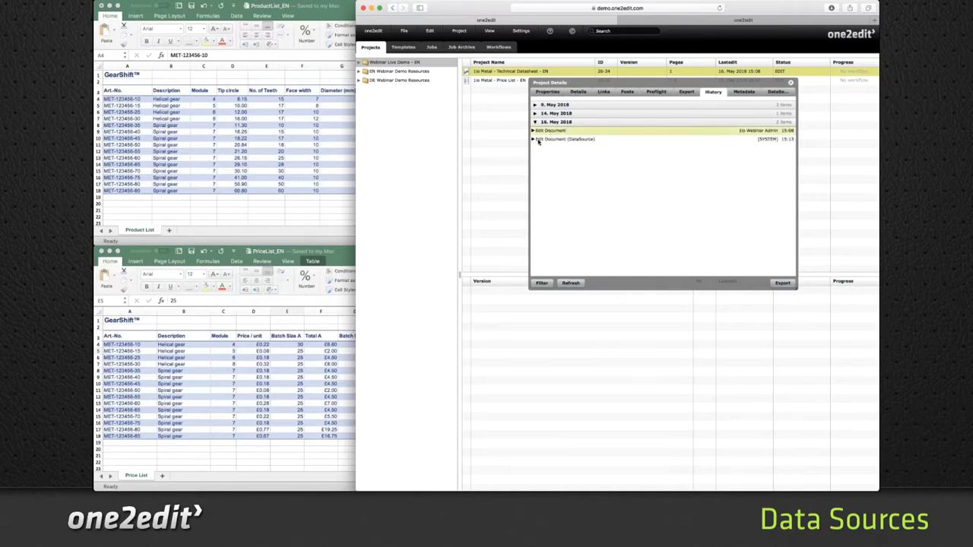
left_click(537, 140)
left_click(533, 132)
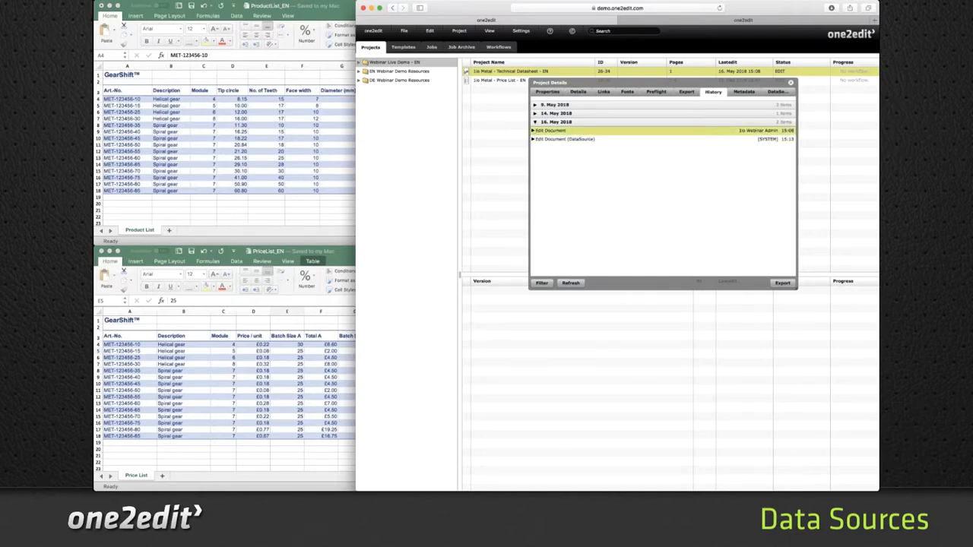
left_click(534, 130)
left_click(539, 148)
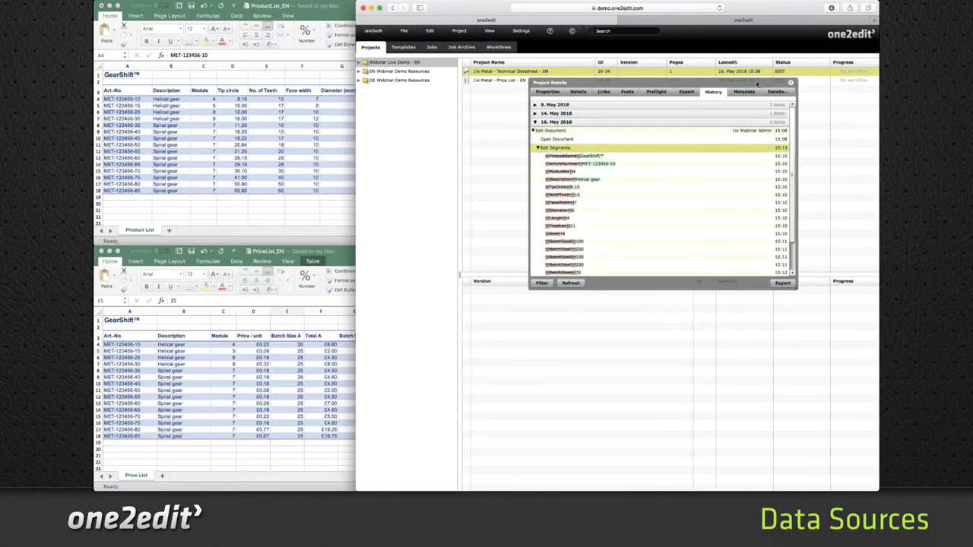
left_click_drag(757, 84, 771, 101)
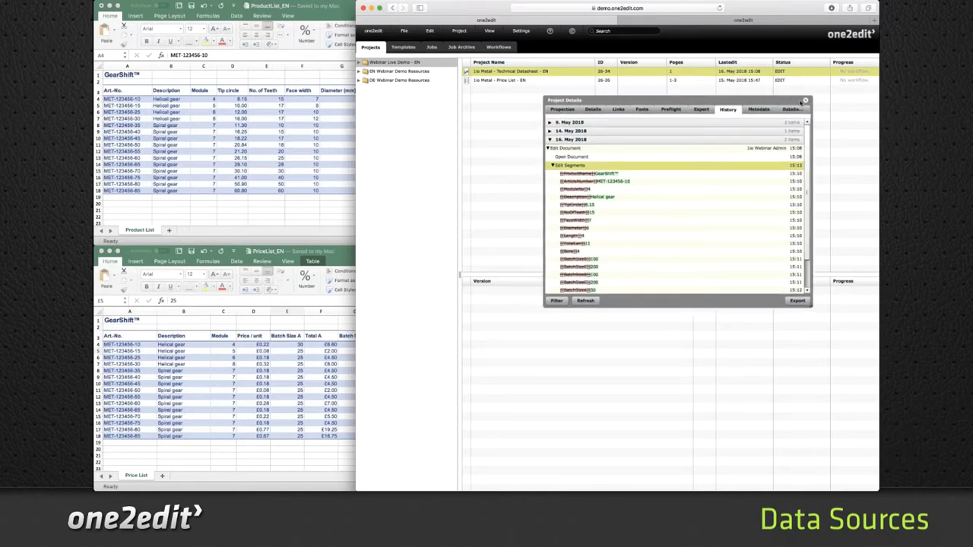
left_click(806, 101)
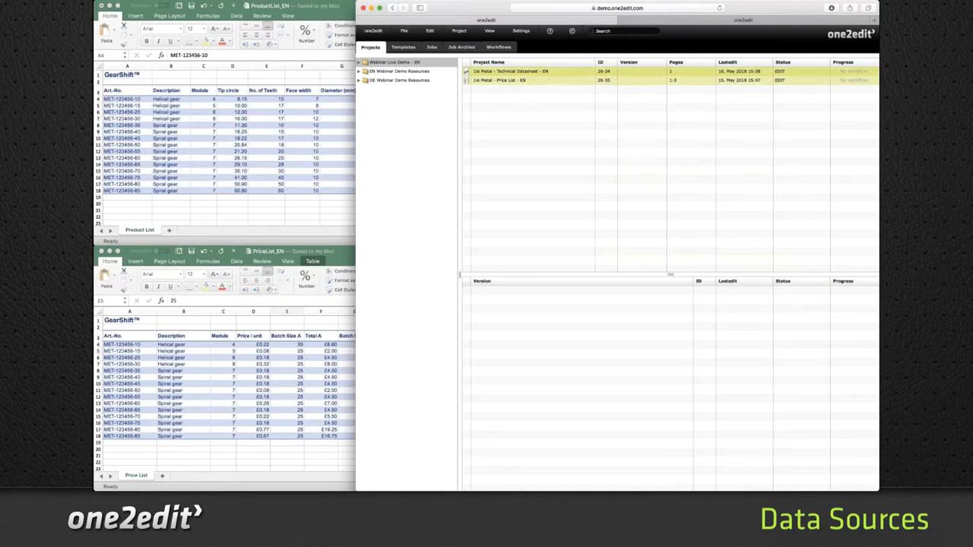
- Open the history of the 1io Metal - Price List - EN project and examine the DataSource segment edits of 16 May 2018
left_click(517, 81)
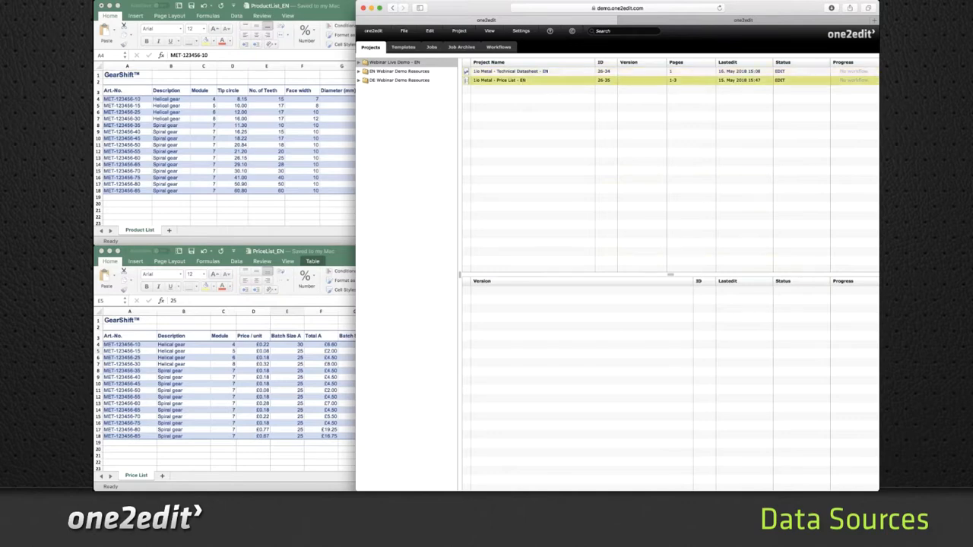
left_click(430, 31)
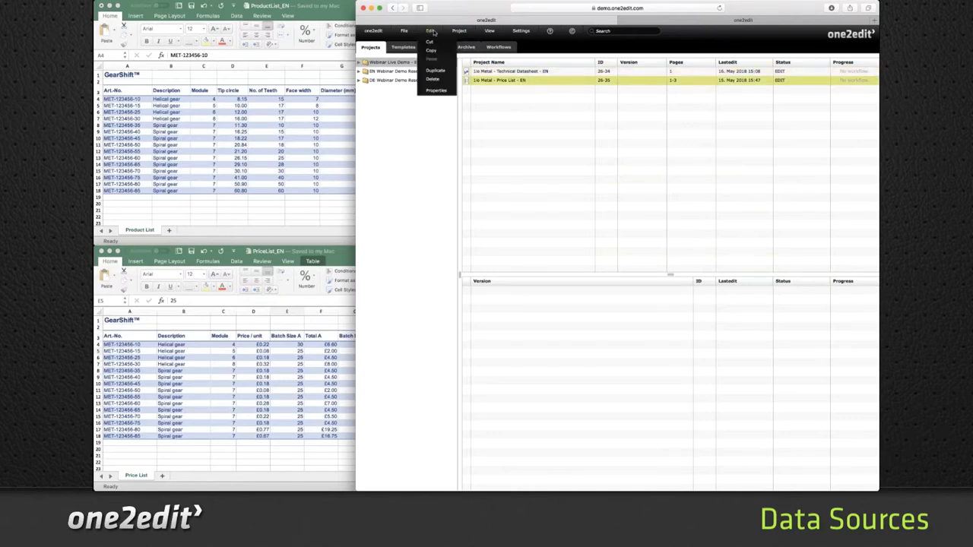
left_click(438, 92)
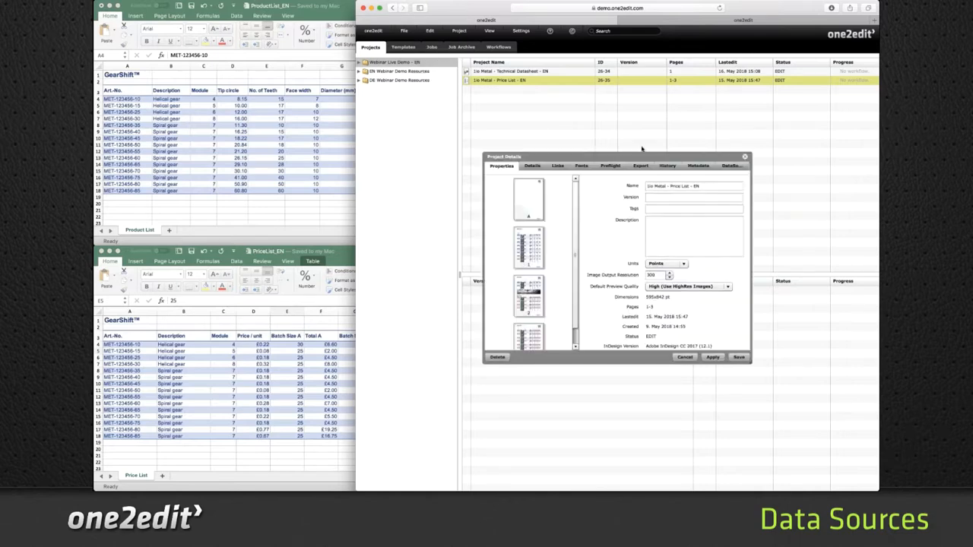
left_click(666, 166)
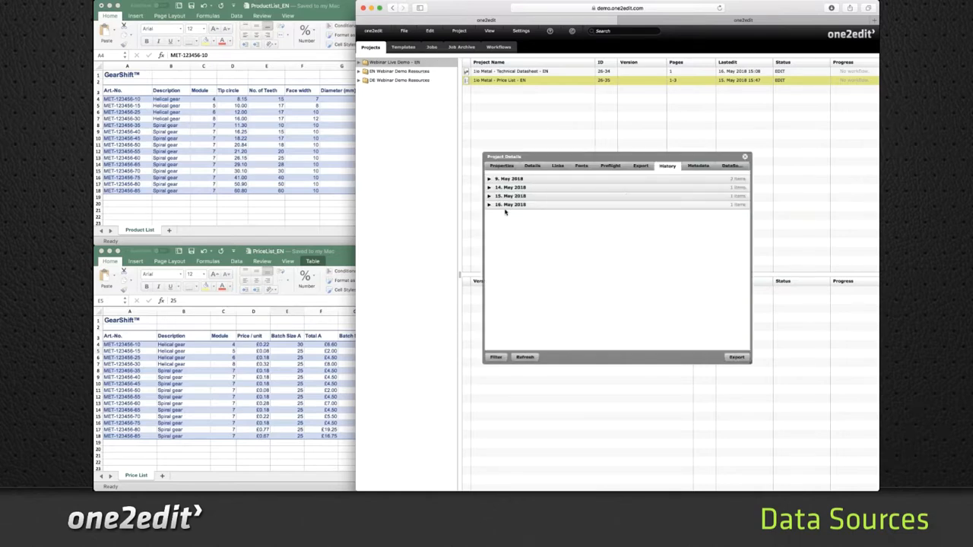
left_click(489, 206)
left_click(488, 215)
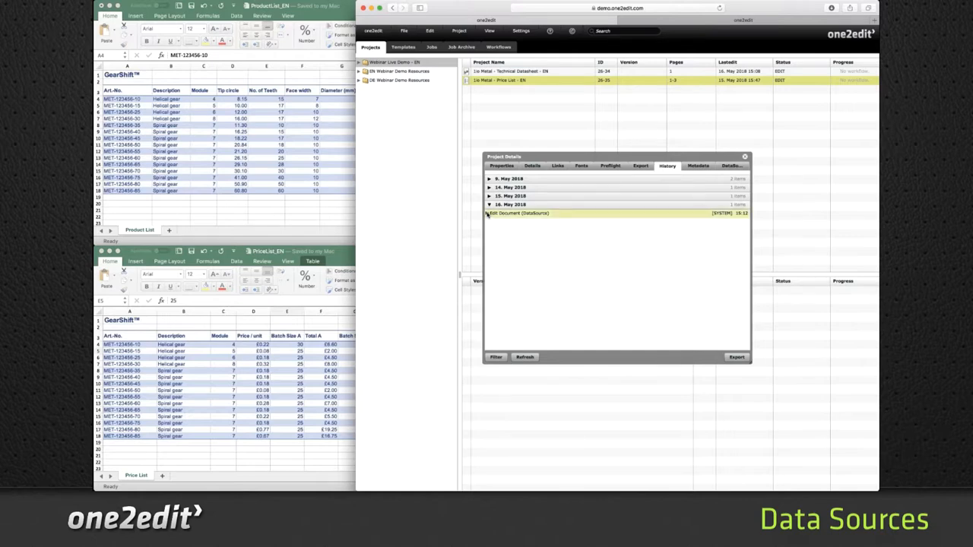
left_click(488, 214)
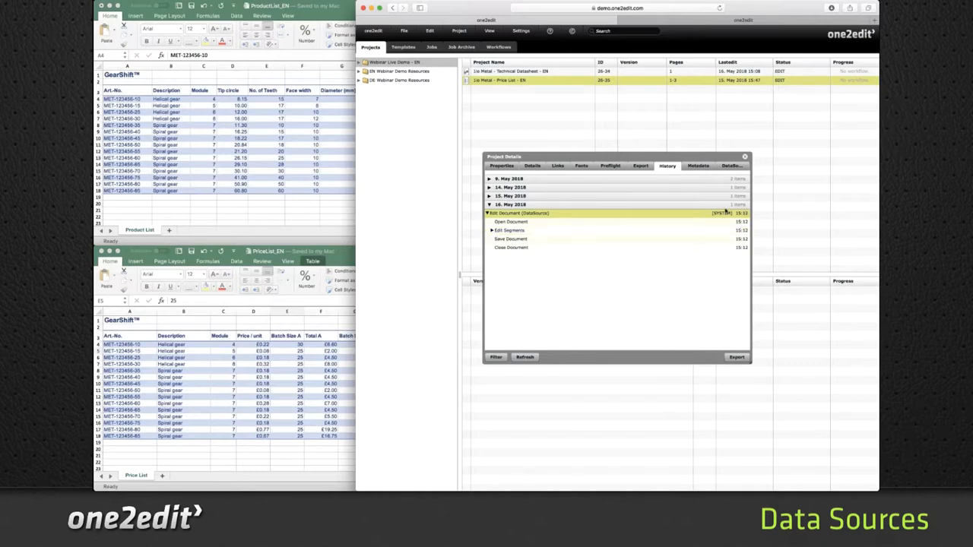
left_click(491, 231)
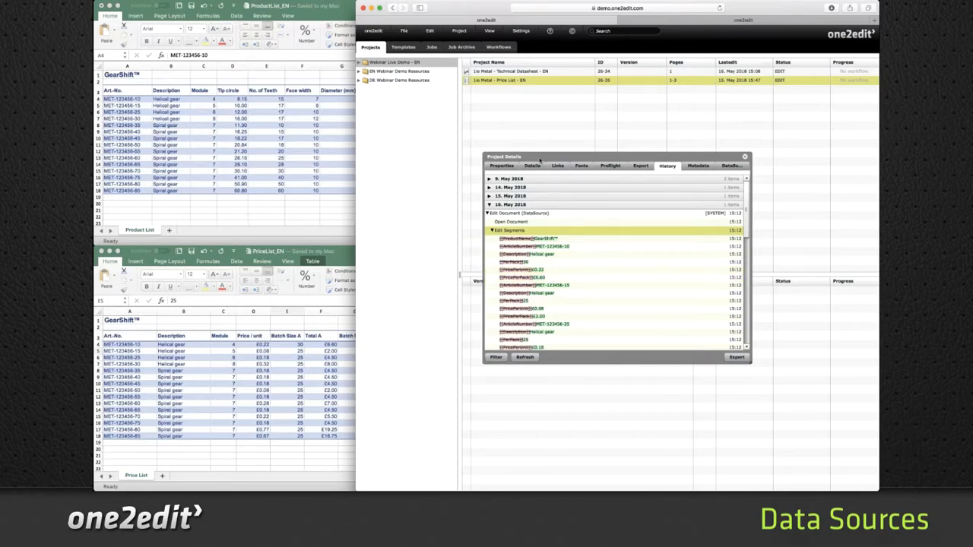
left_click_drag(507, 156, 467, 156)
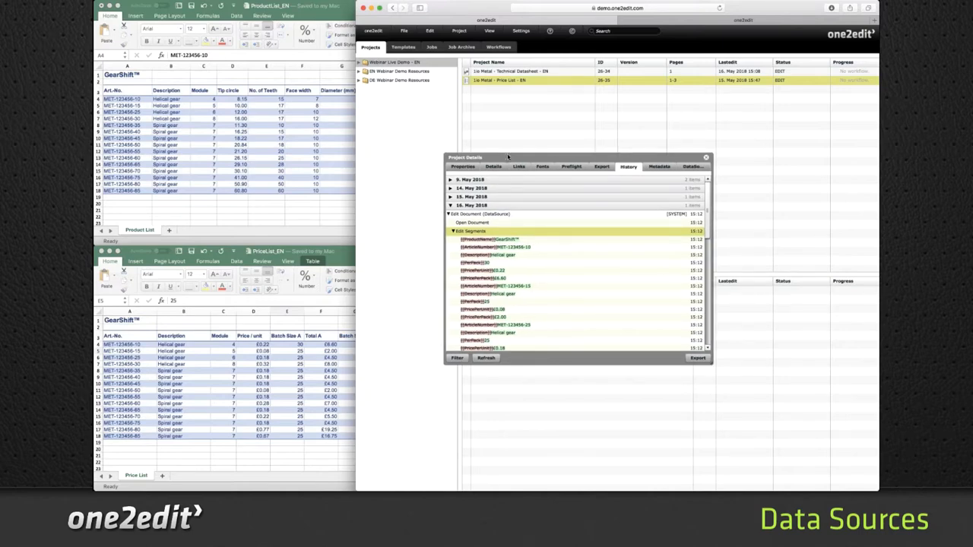
- Set Batch Size A of MET-123456-10 to 25 in PriceList_EN, check its Total A formula and save the workbook
left_click(301, 346)
type("30")
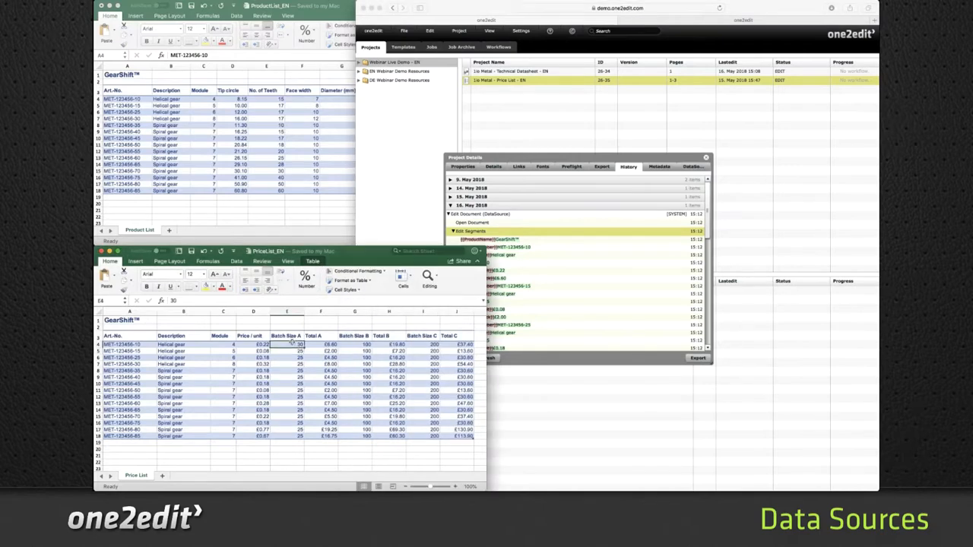
type("25")
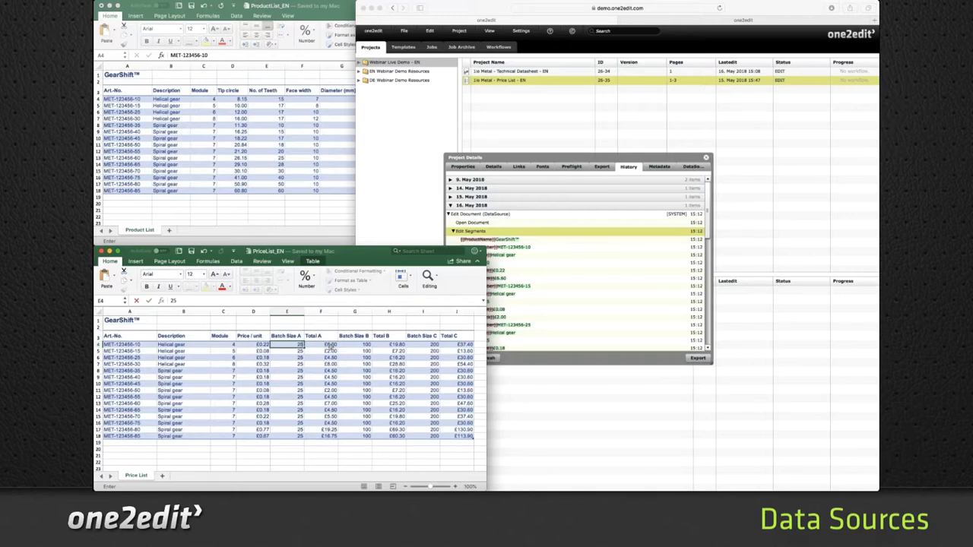
key("Return")
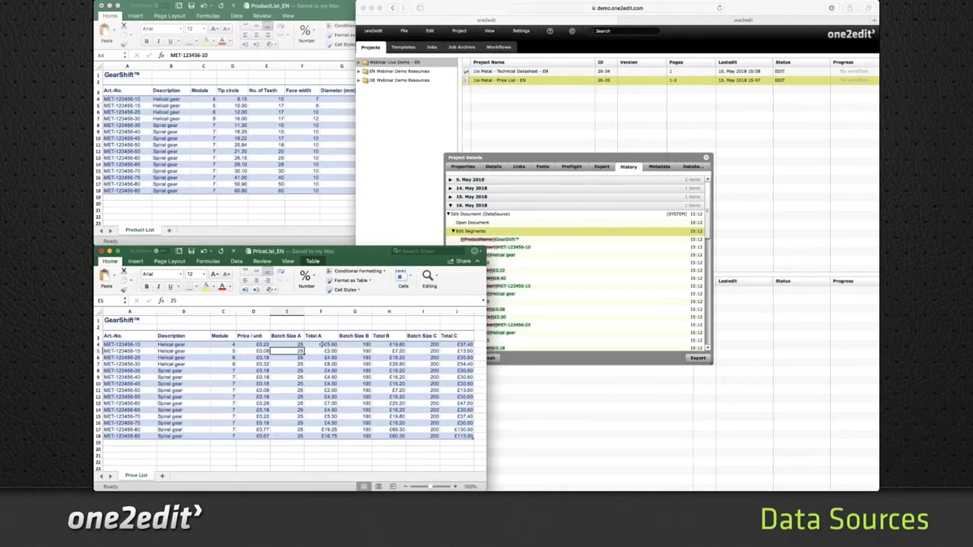
left_click(308, 344)
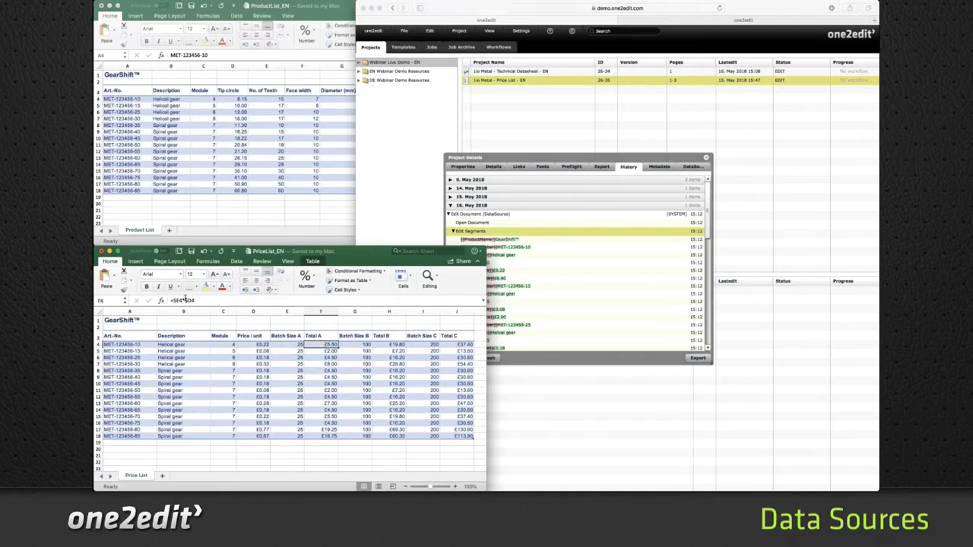
left_click(284, 346, "shift")
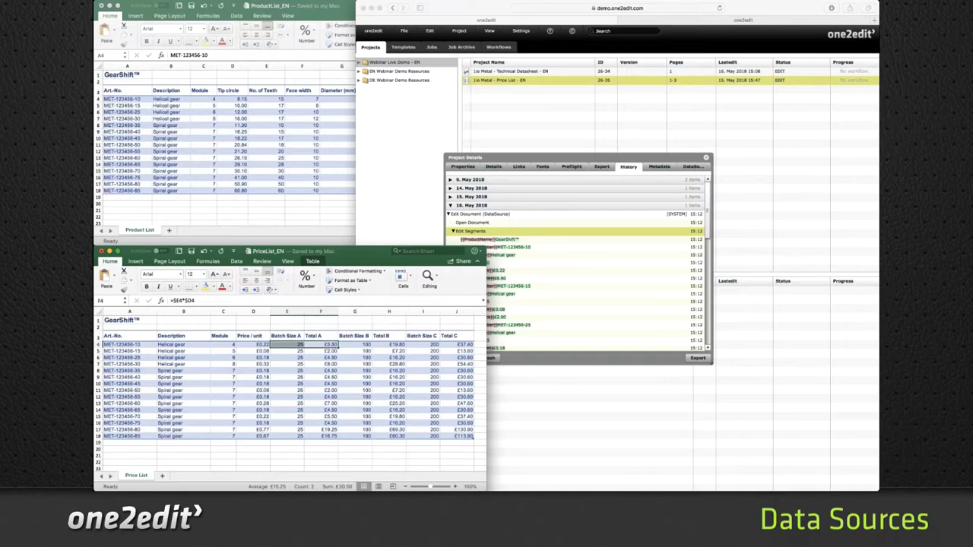
left_click(192, 251)
- Set the Diameter (mm) of MET-123456-10 to 6.5 in ProductList_EN and save the workbook
left_click(192, 6)
left_click(351, 99)
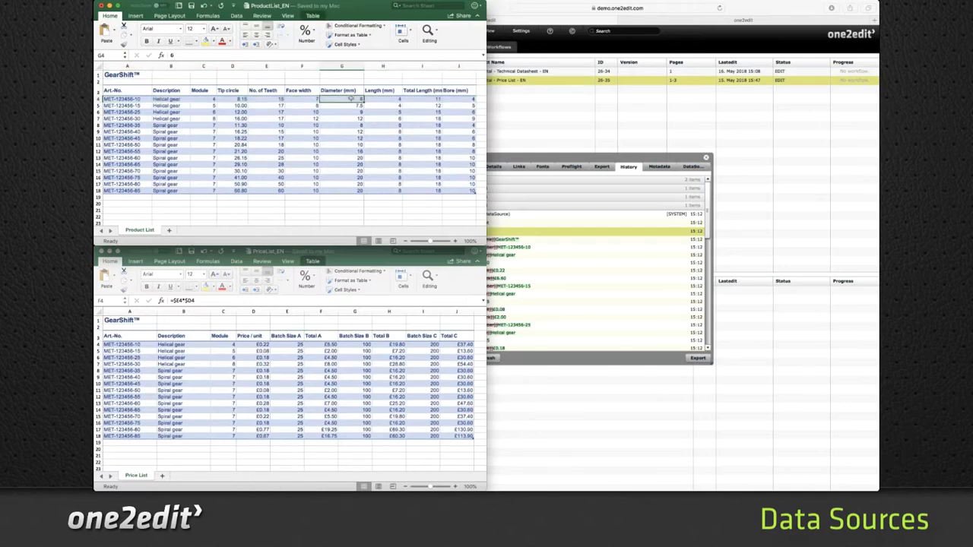
type("8.5")
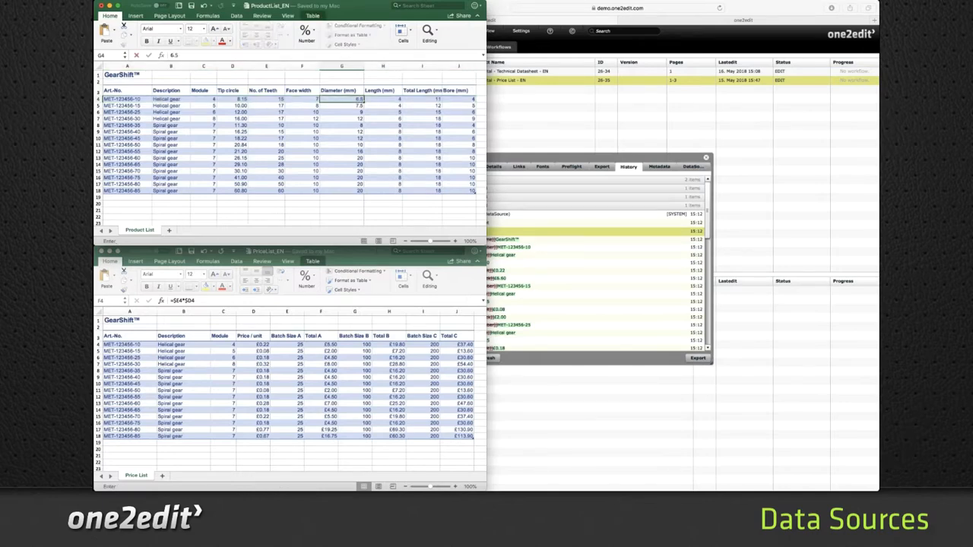
key("Return")
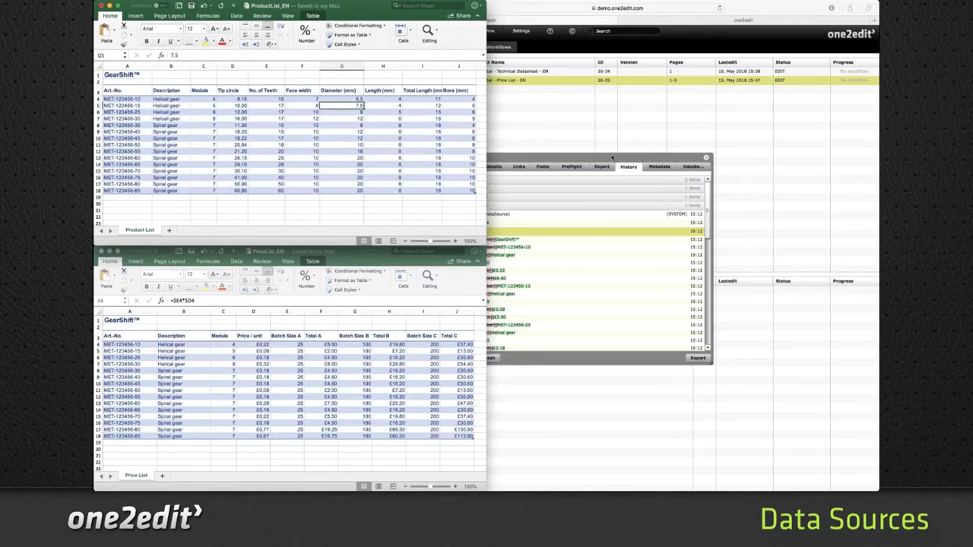
- Switch to one2edit and refresh the project list and the Price List project's history
left_click(596, 140)
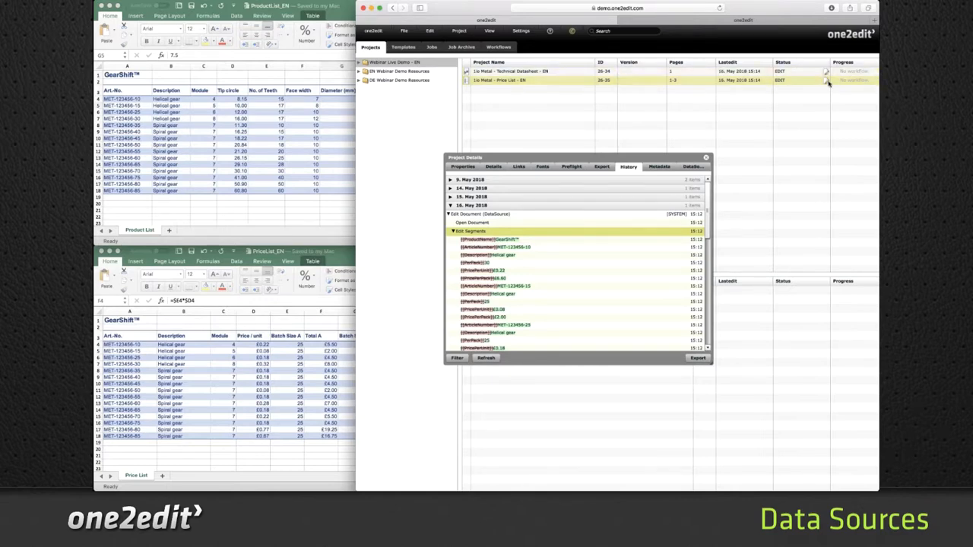
left_click(575, 34)
left_click(505, 333)
left_click(485, 358)
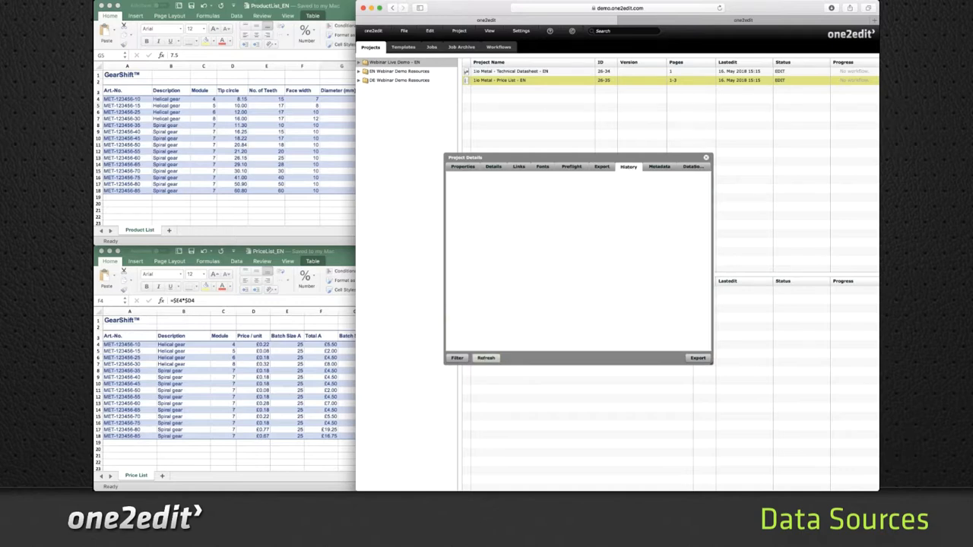
left_click(519, 85)
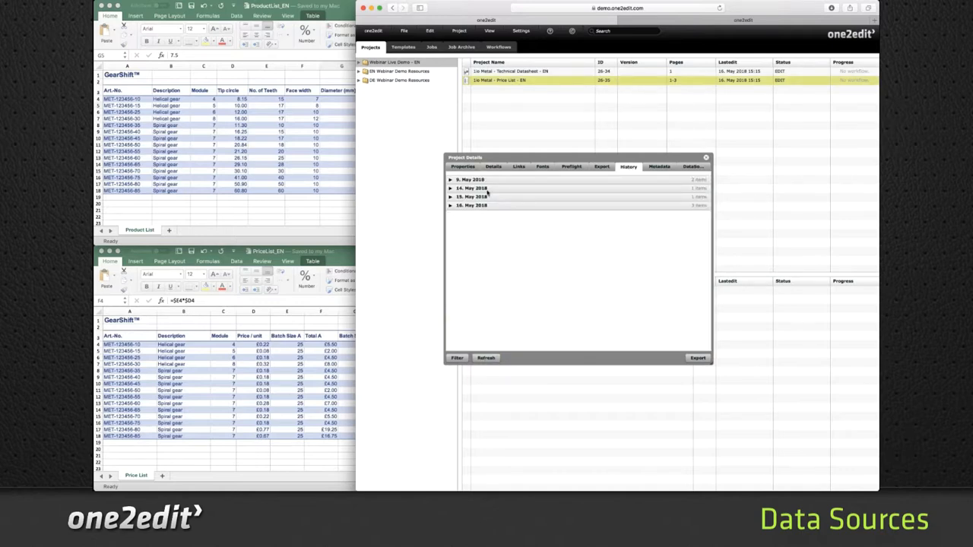
- Expand the new DataSource edits of 16 May 2018 and examine the segments changed in the 15:14 entry
left_click(450, 206)
left_click(449, 232)
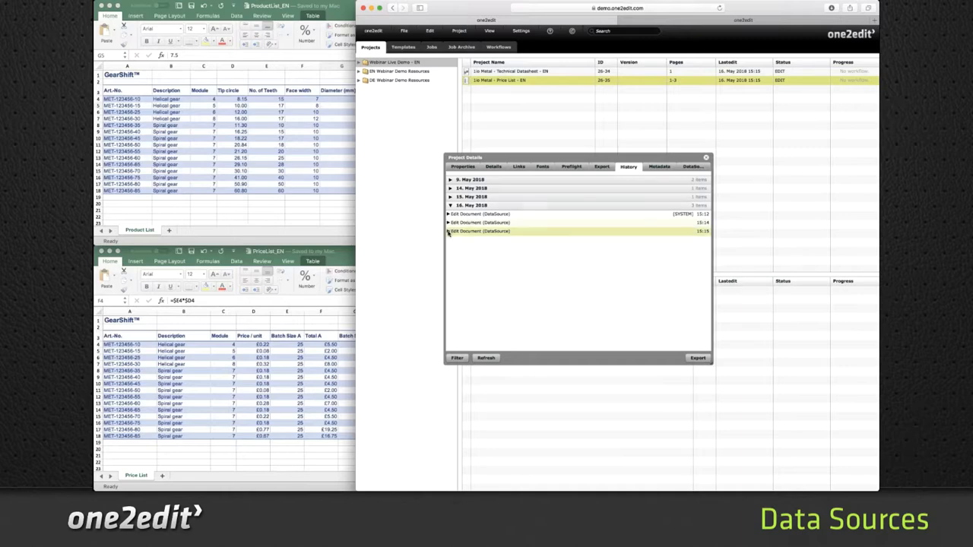
left_click(449, 232)
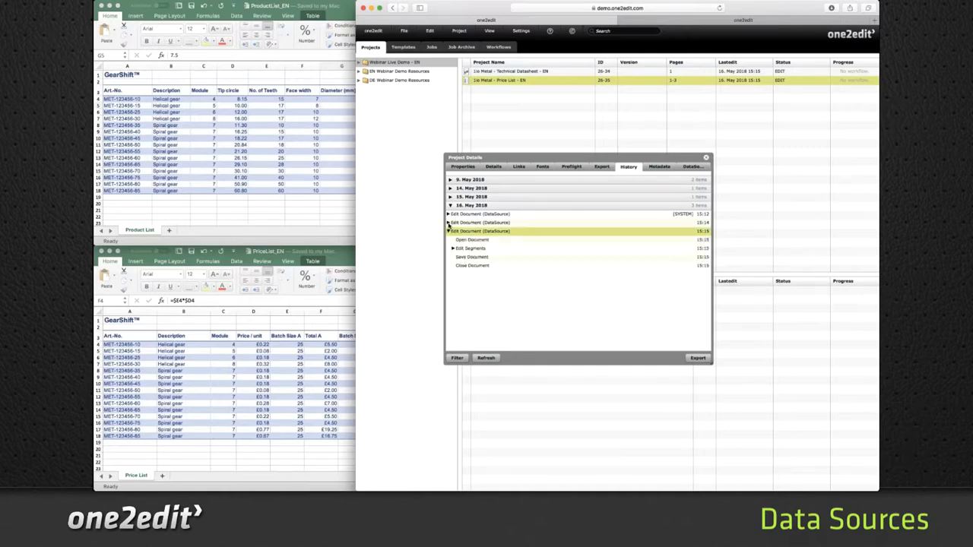
left_click(451, 223)
left_click(449, 222)
left_click(470, 239)
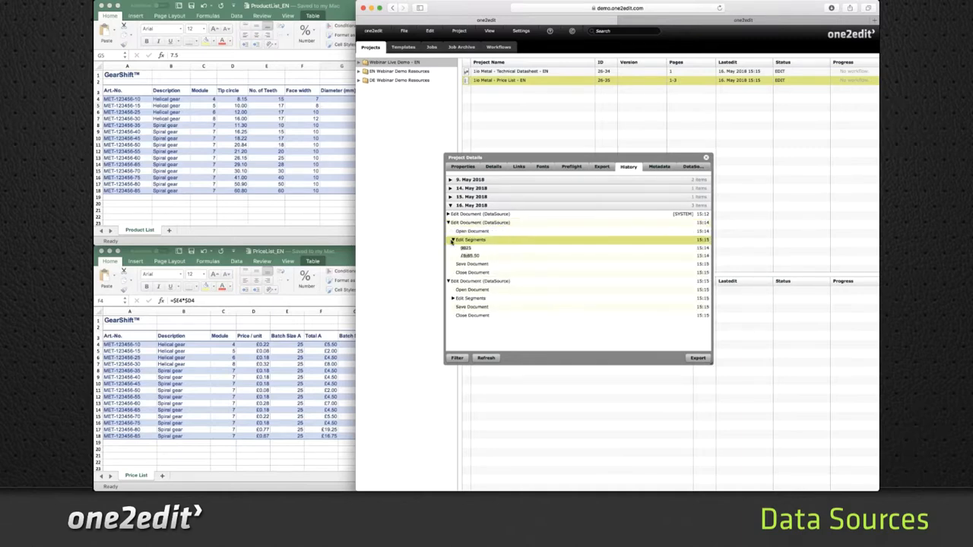
left_click(453, 240)
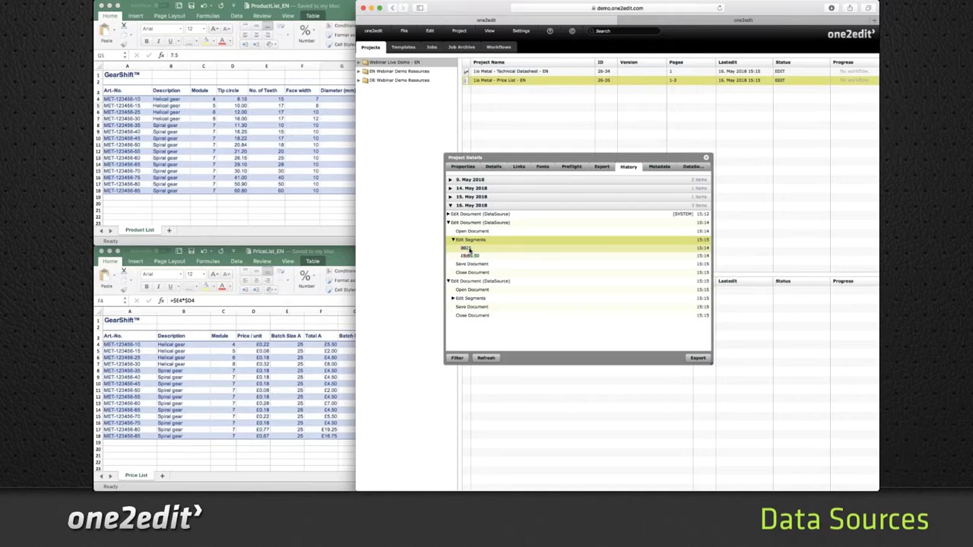
left_click(466, 257)
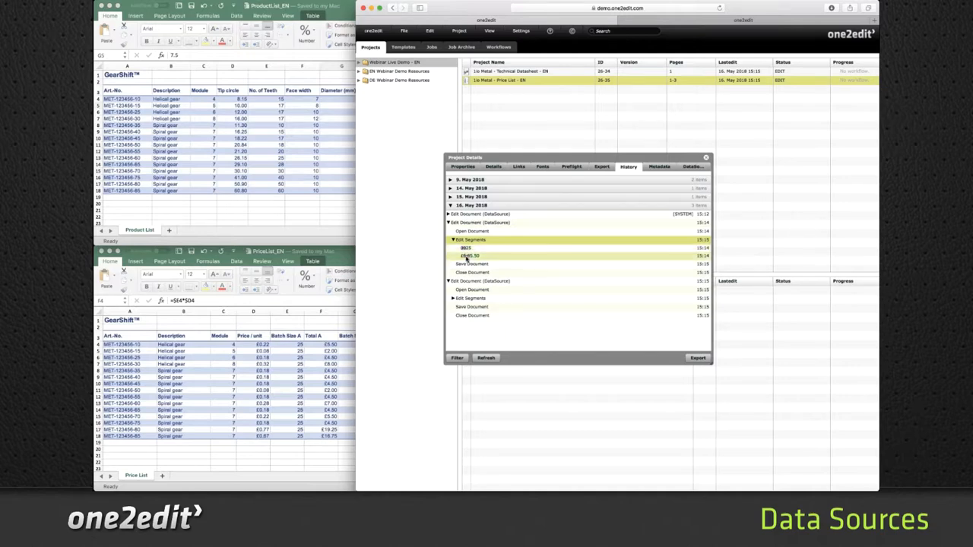
left_click(470, 250)
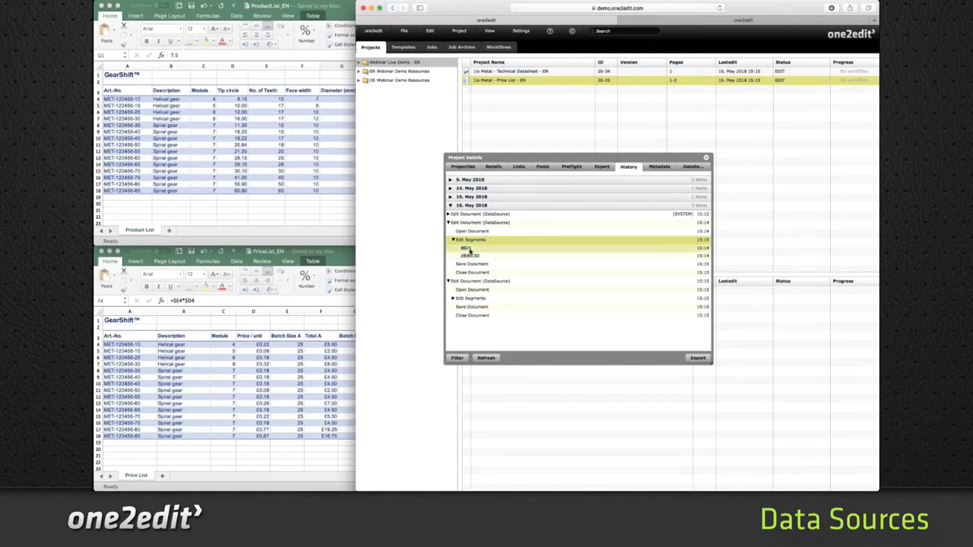
left_click(475, 257)
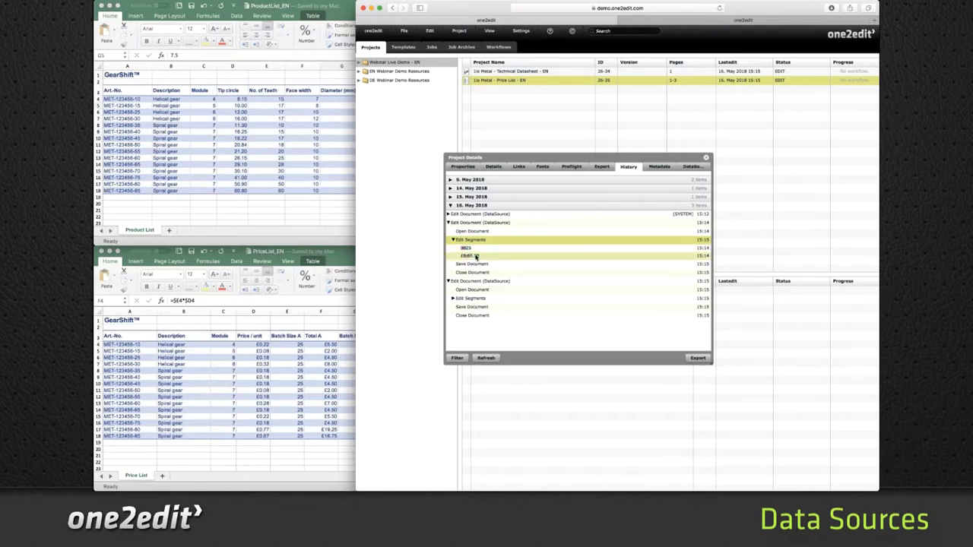
- Examine the segments changed in the 15:15 DataSource edit, close the project details and open the Price List - EN document
left_click(469, 298)
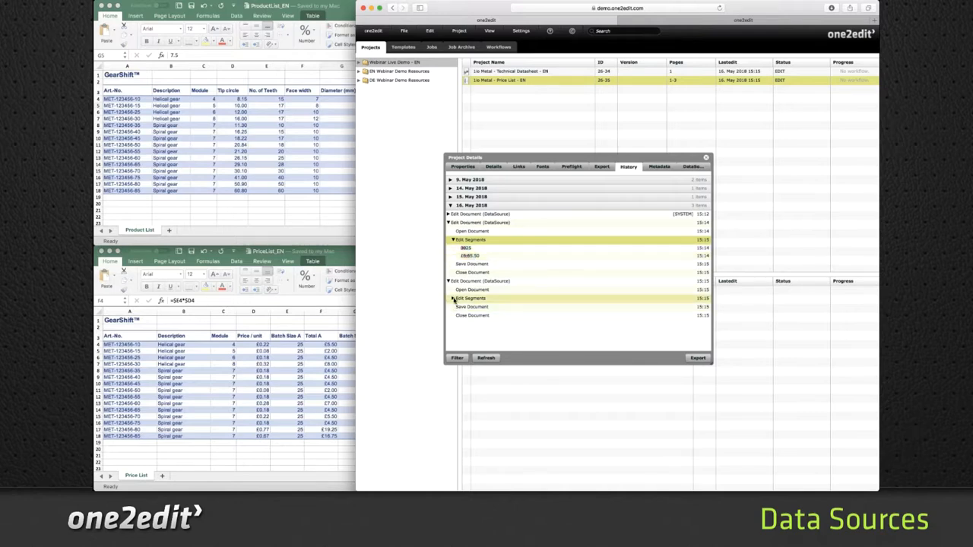
double_click(470, 298)
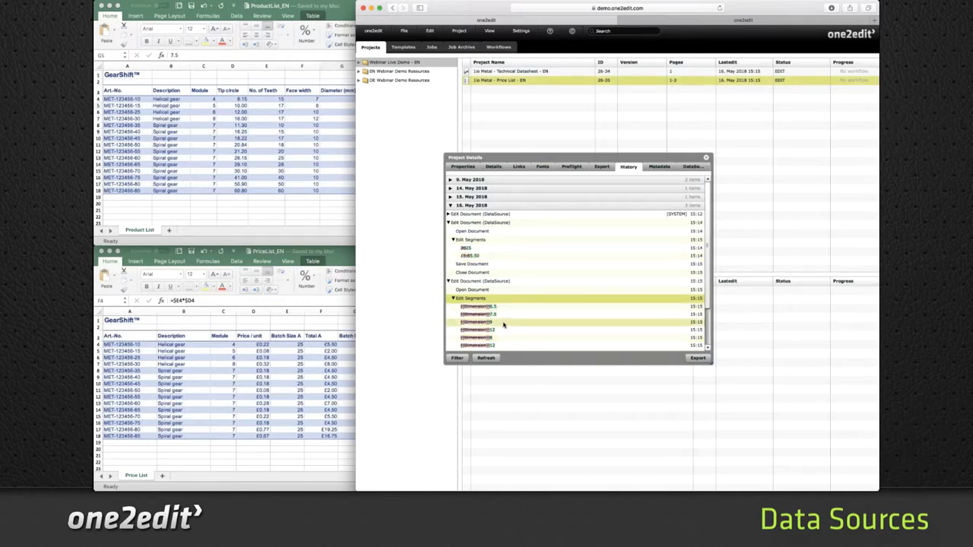
scroll(503, 325, "down", 3)
scroll(504, 325, "up", 3)
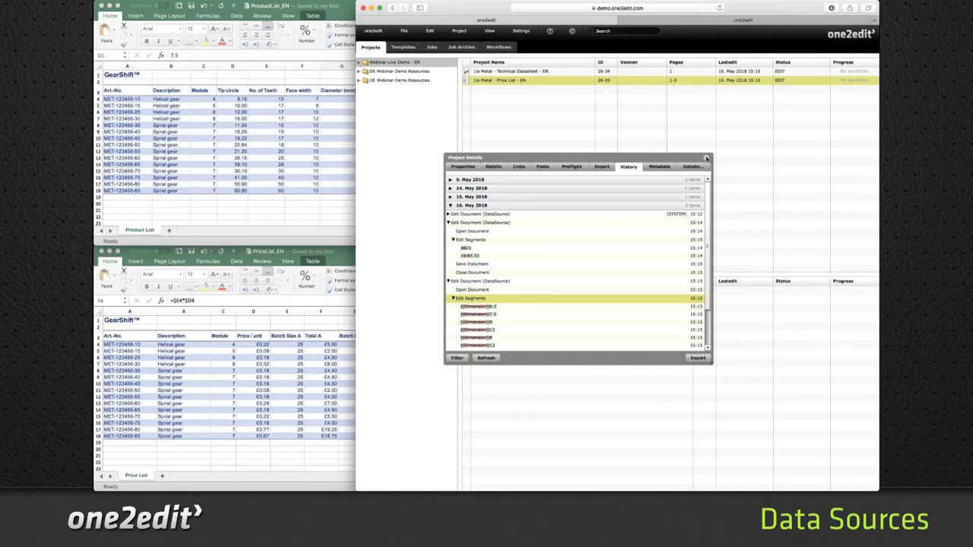
left_click(707, 157)
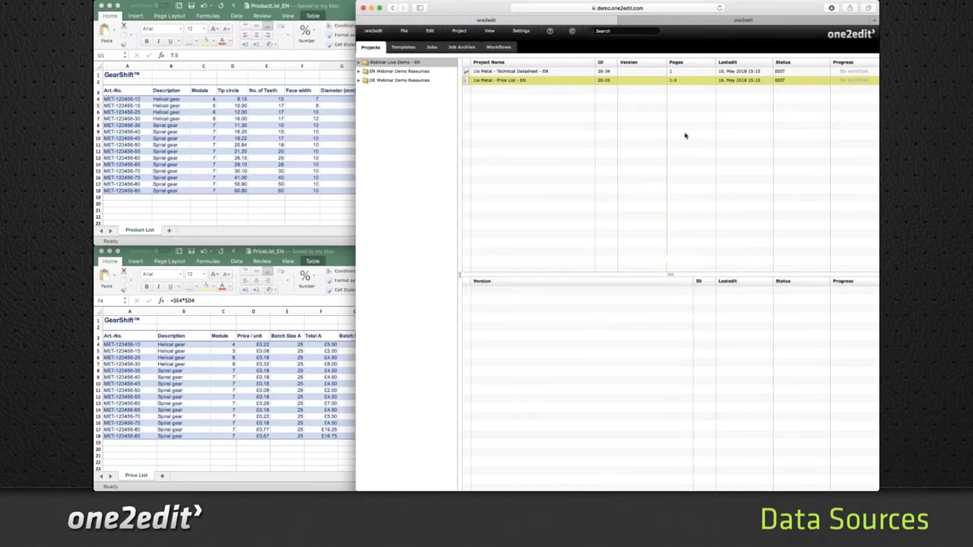
double_click(503, 82)
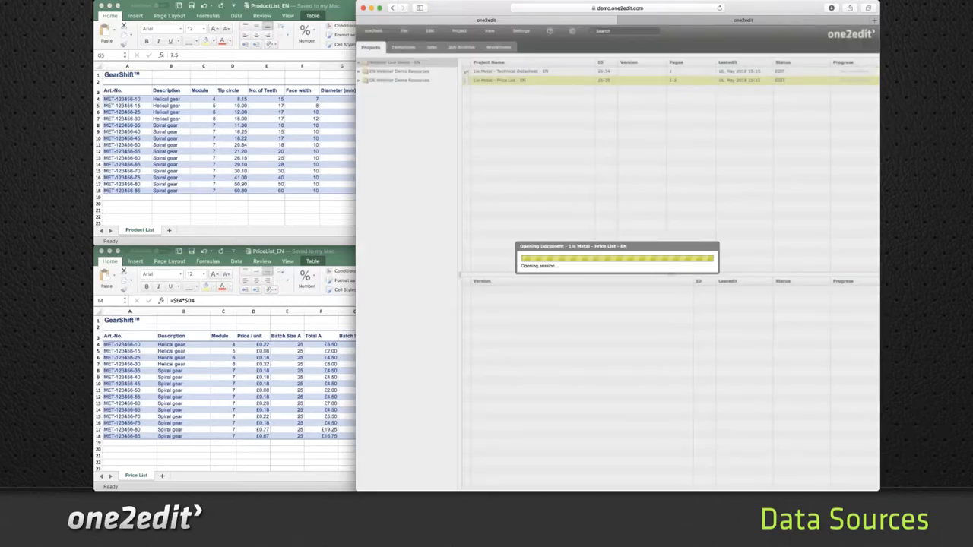
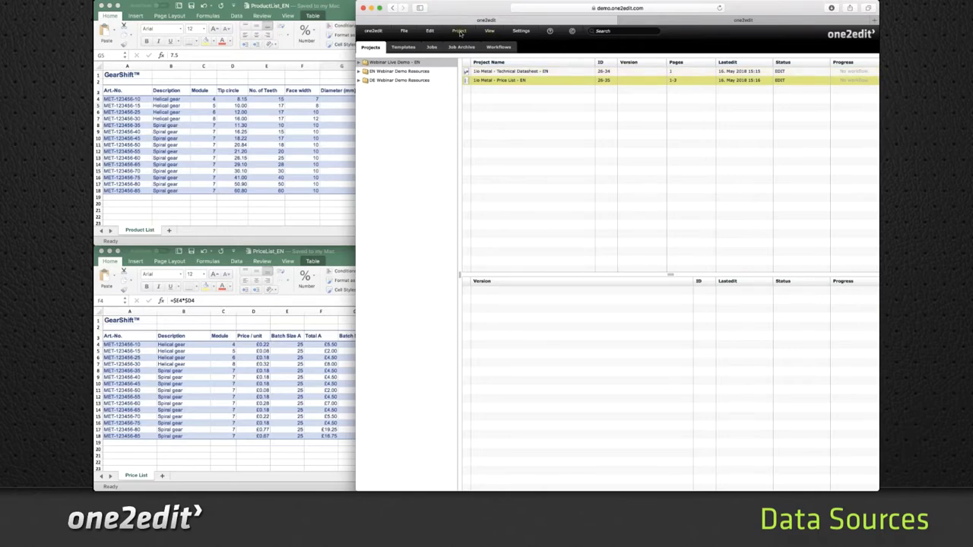
- Create a version of the Price List - EN project and select the new version
left_click(460, 32)
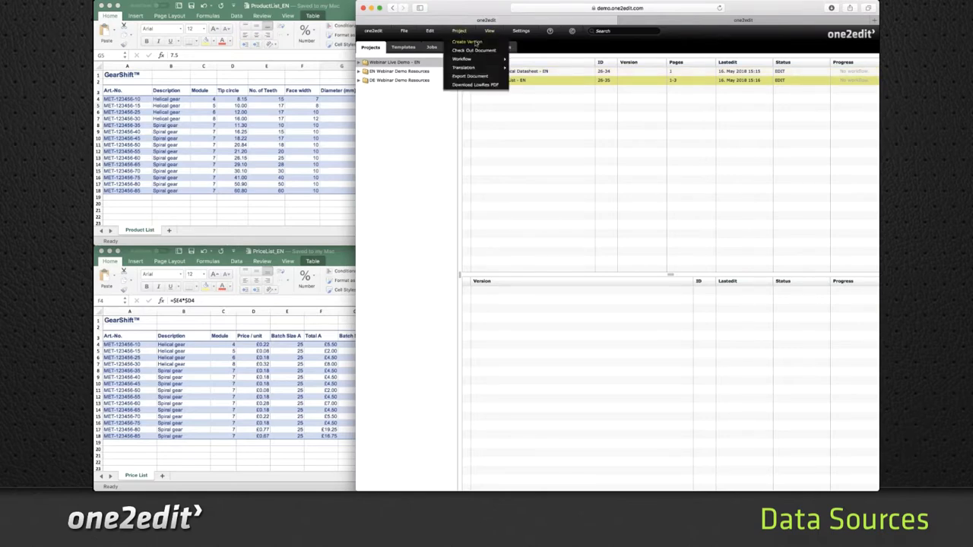
left_click(480, 43)
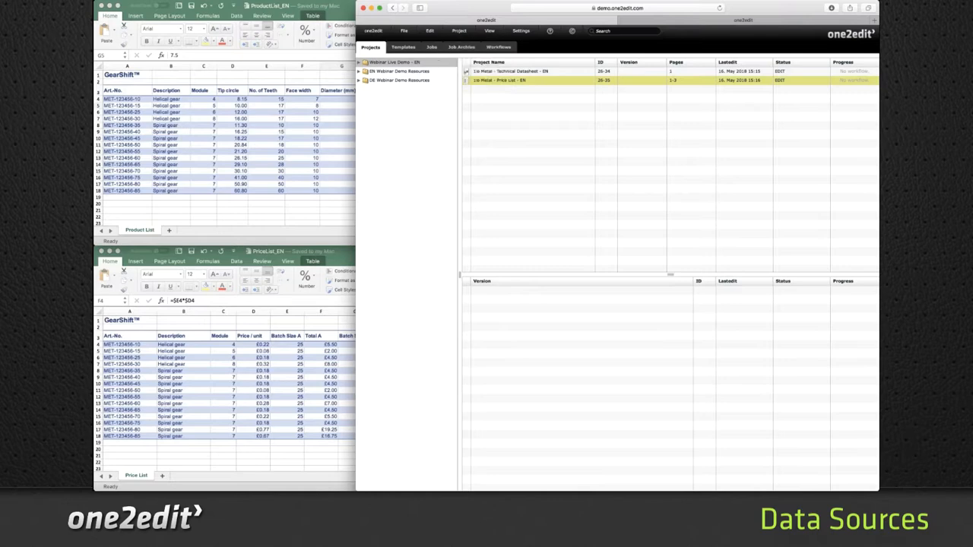
left_click(527, 290)
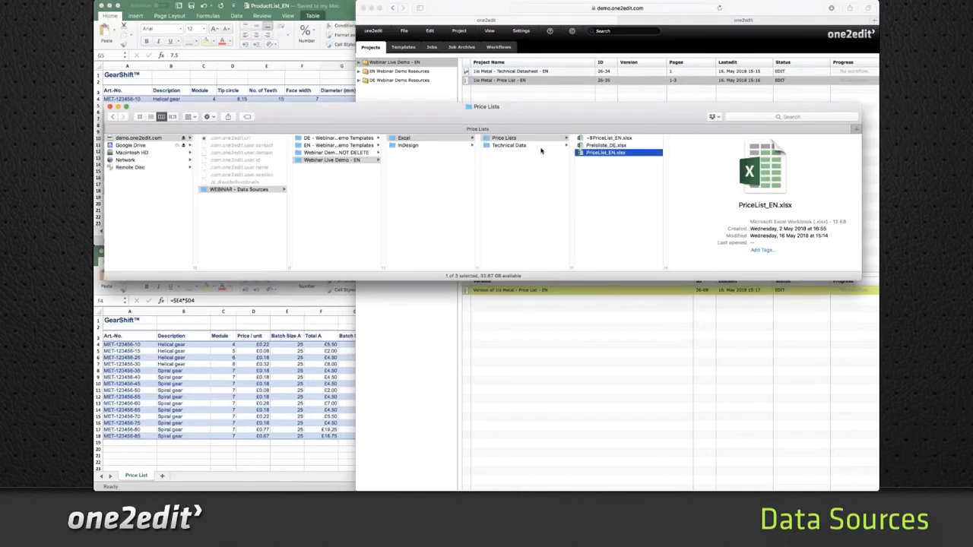
- Open Preisliste_DE.xlsx from the Price Lists folder in Finder and arrange the one2edit browser window beside it
left_click(604, 145)
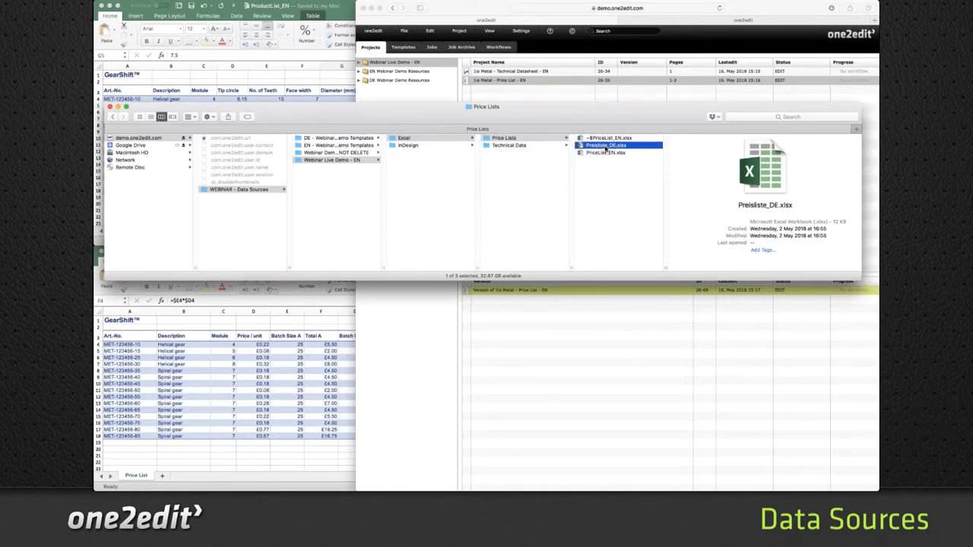
double_click(606, 146)
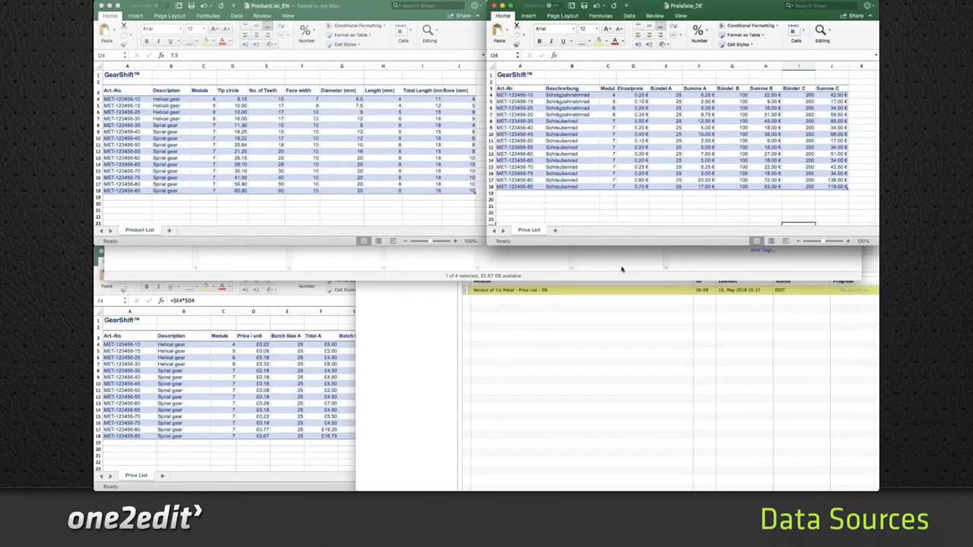
left_click(623, 322)
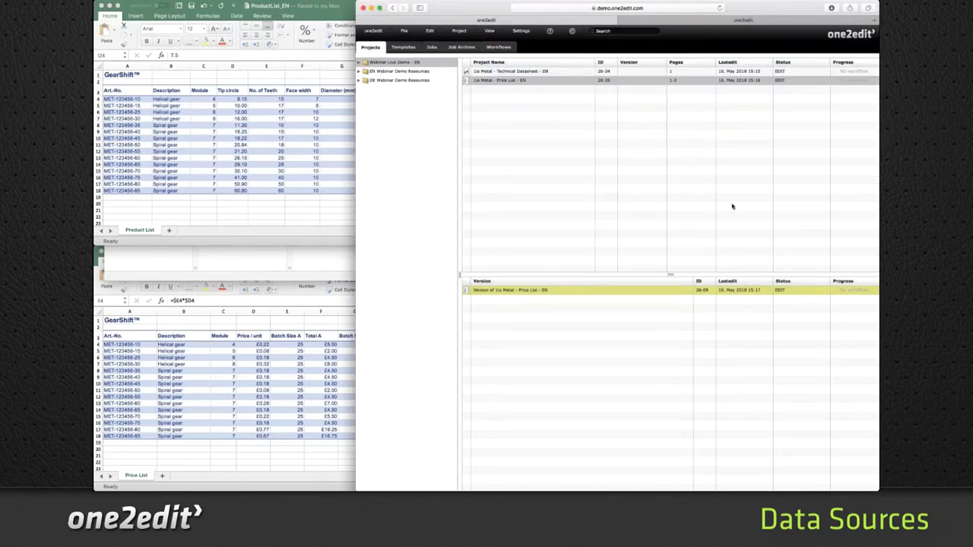
key("ctrl+alt+e")
- Open Produktblatt_DE.xlsx from the Technical Data folder in Finder and place its window below Preisliste_DE
left_click(707, 266)
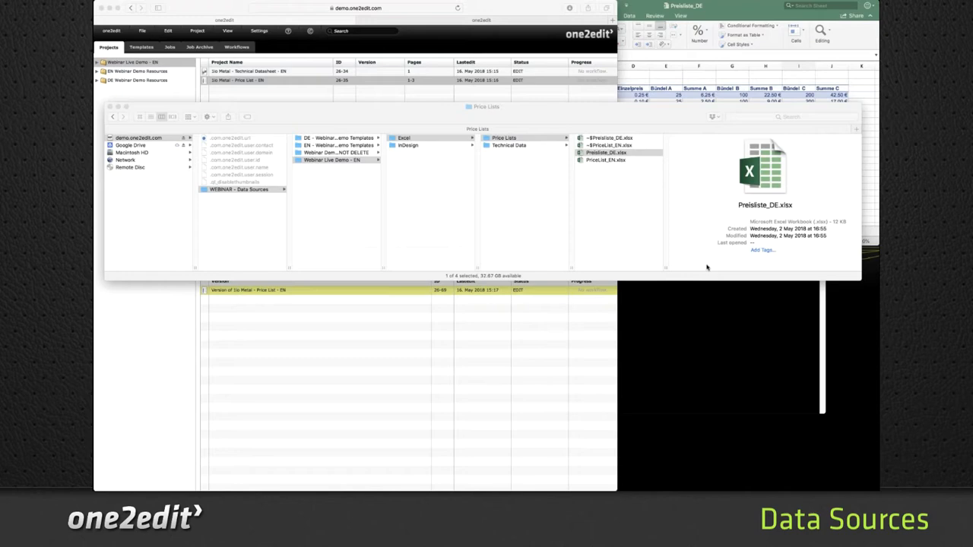
left_click(525, 146)
left_click(607, 153)
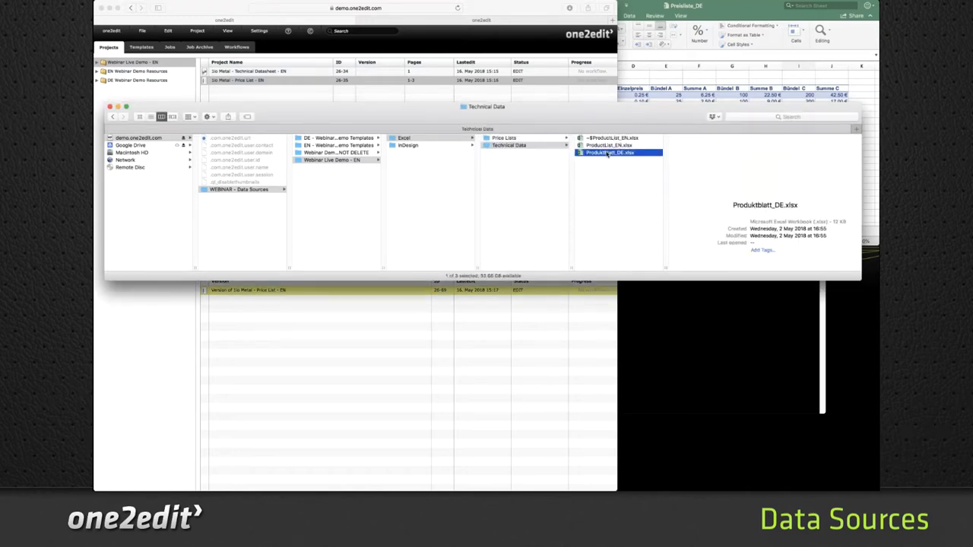
double_click(608, 154)
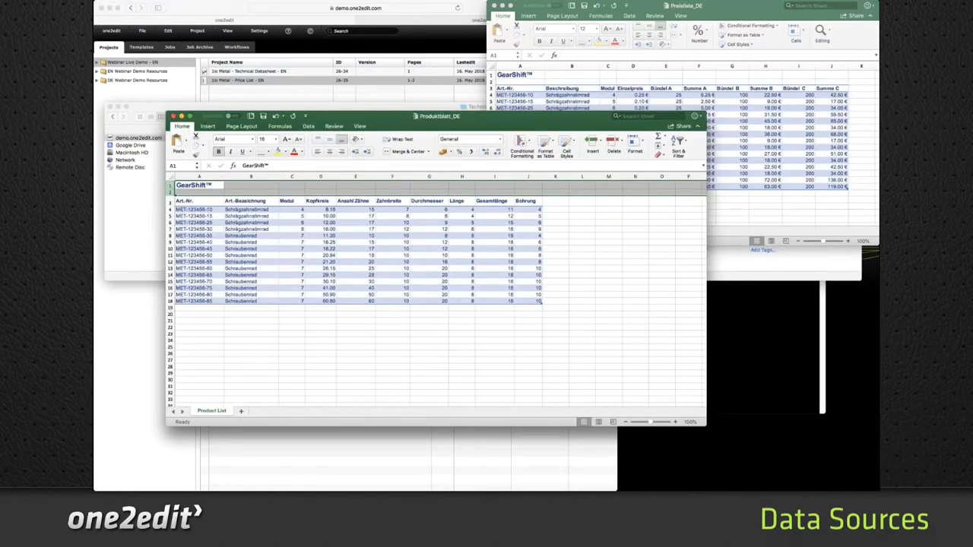
key("ctrl+alt+k")
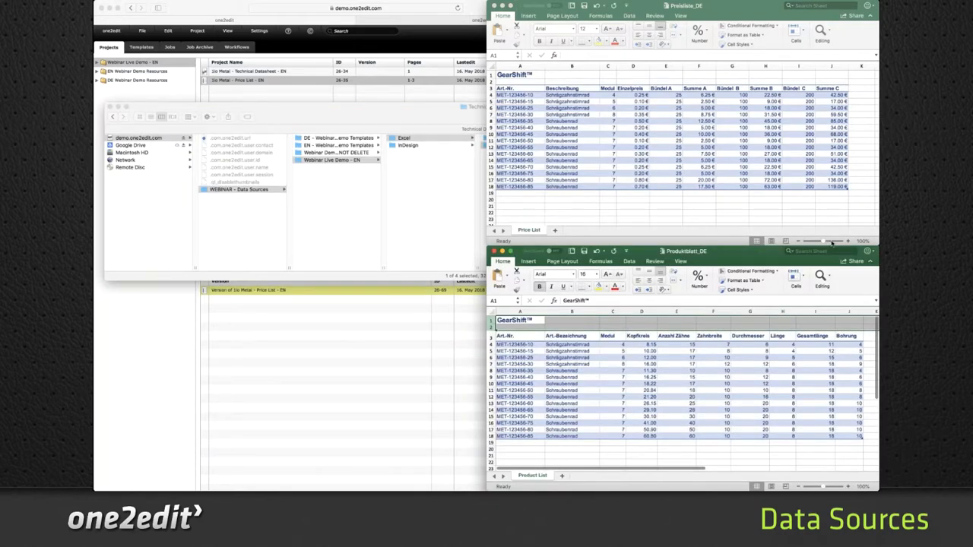
- Examine the German tables in the Preisliste_DE and Produktblatt_DE workbooks from their first rows and columns
left_click_drag(831, 241, 824, 242)
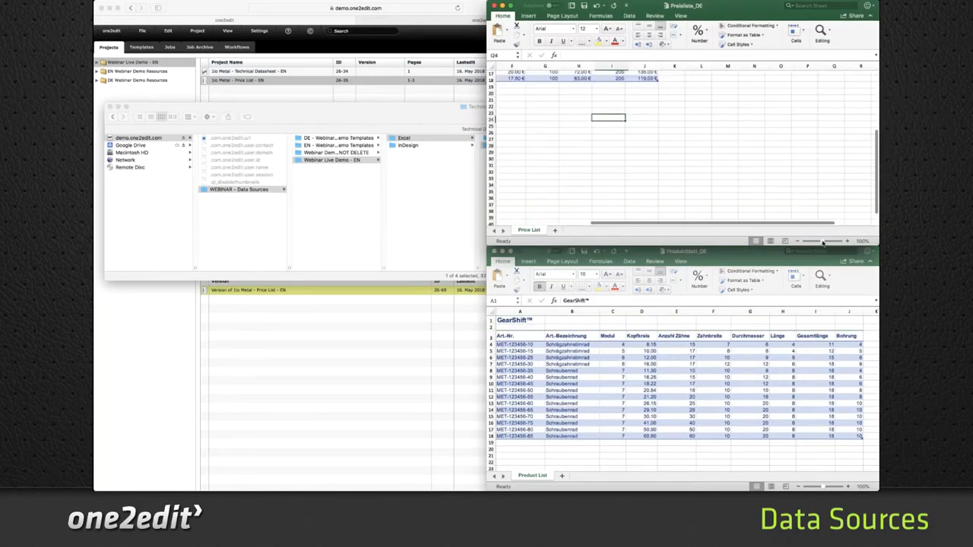
scroll(710, 155, "up", 3)
scroll(712, 156, "up", 3)
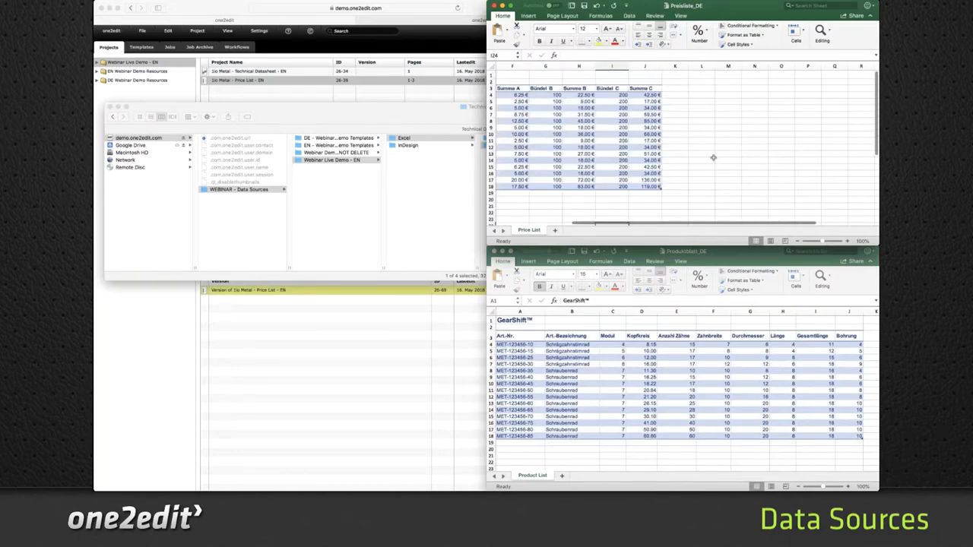
scroll(713, 157, "left", 10)
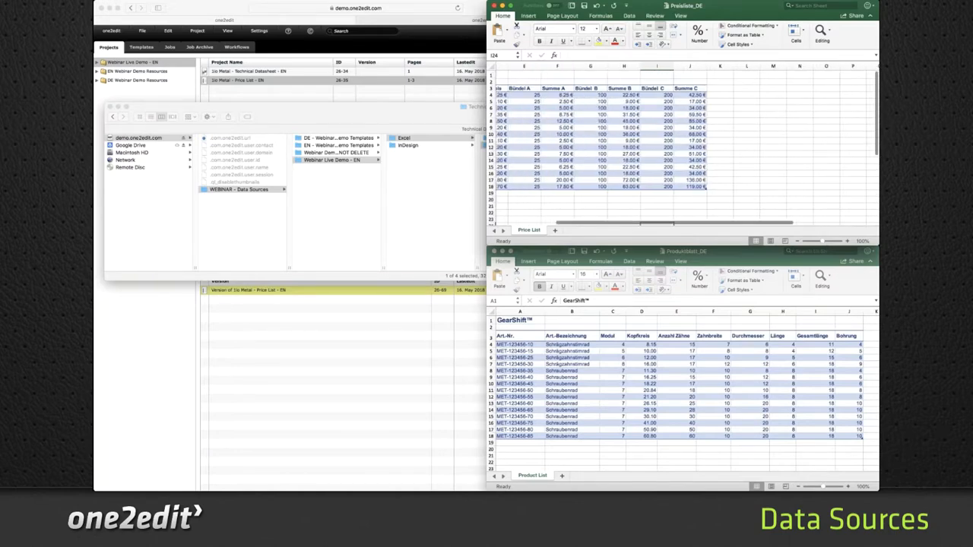
left_click(569, 200)
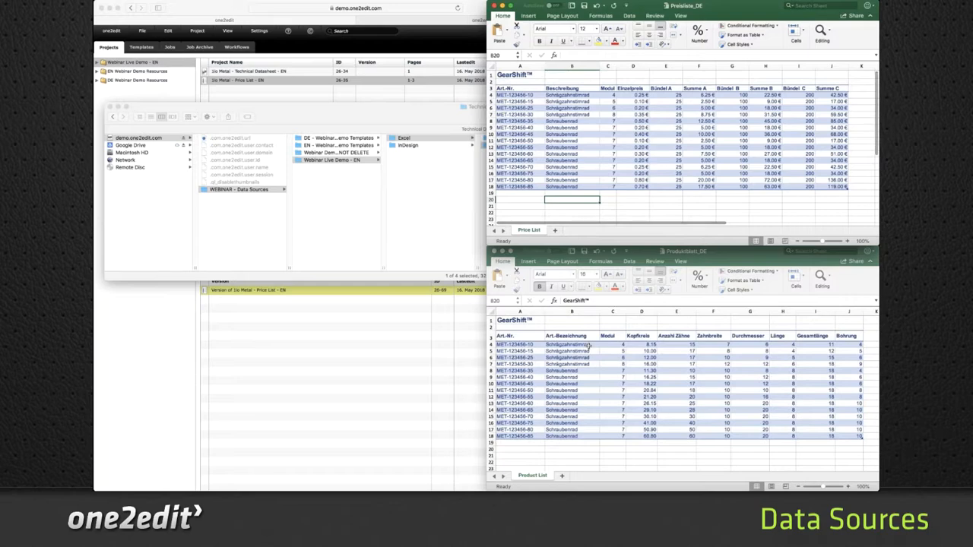
left_click(572, 320)
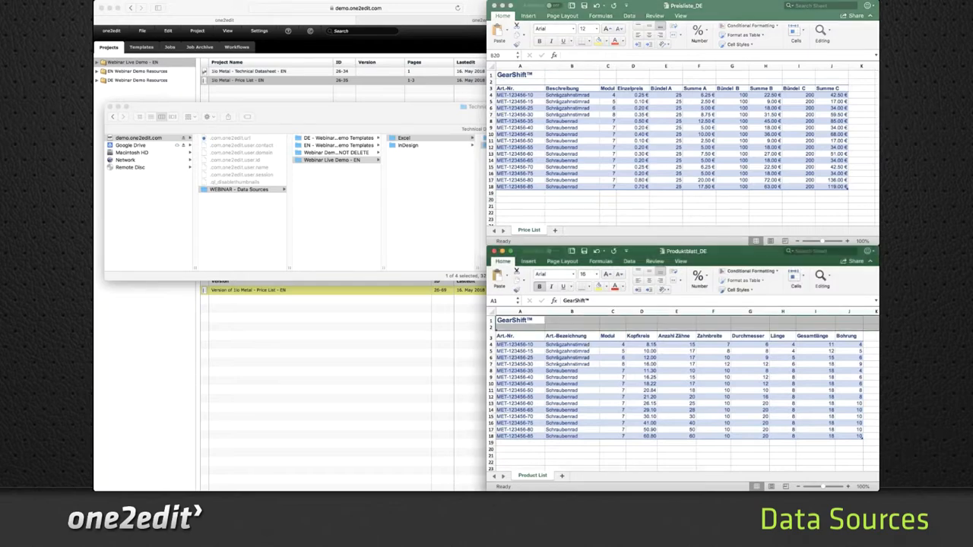
left_click(572, 320)
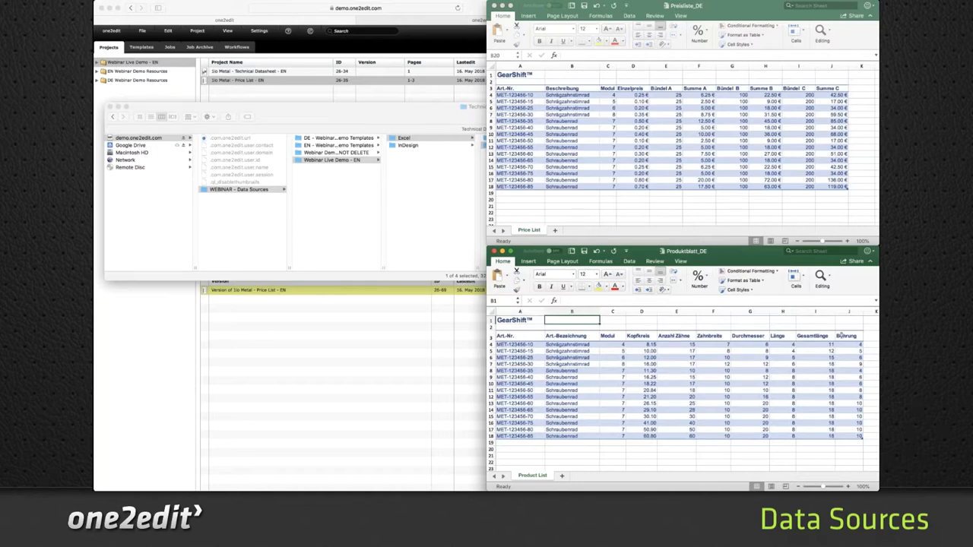
- Switch to one2edit and relink the new version's Price List data source to Preisliste_DE.xlsx
left_click(369, 343)
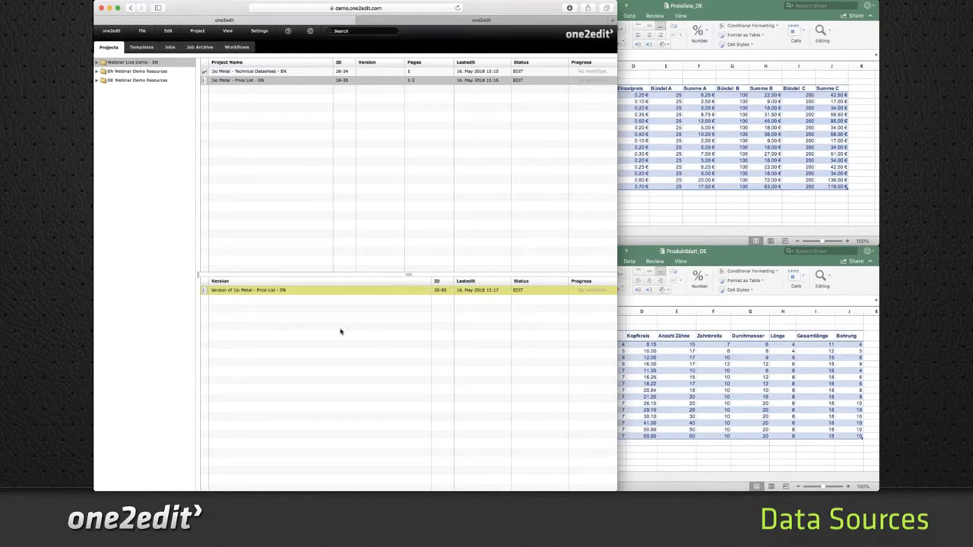
left_click(205, 290)
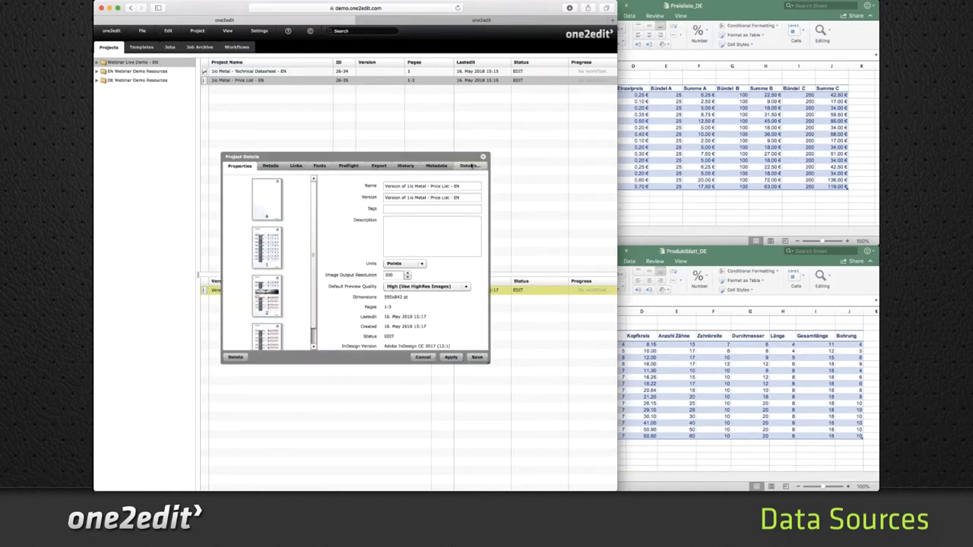
left_click(471, 165)
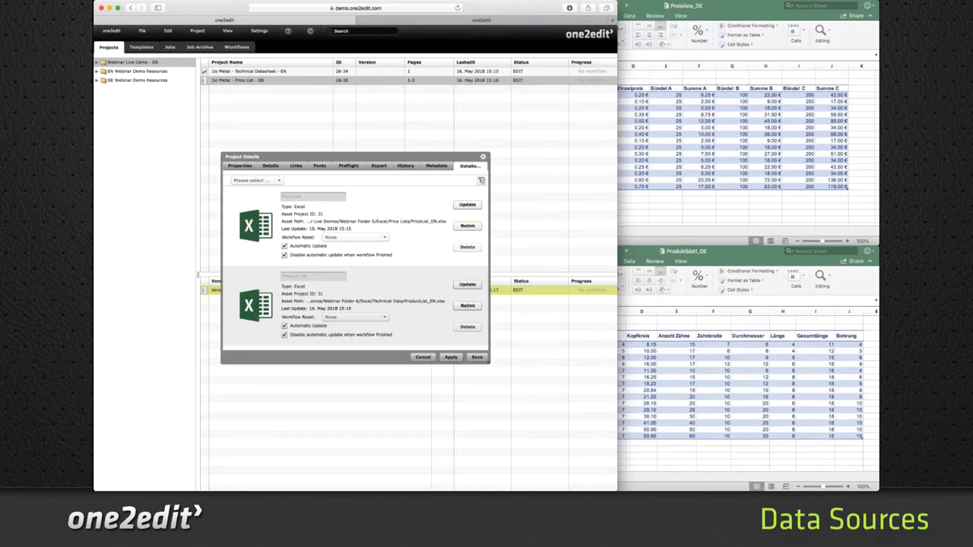
left_click(468, 227)
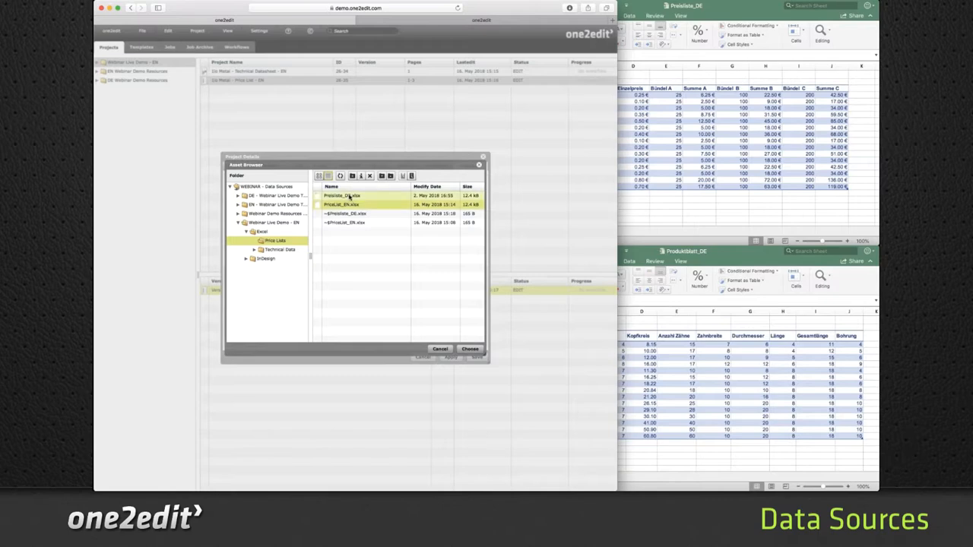
left_click(351, 197)
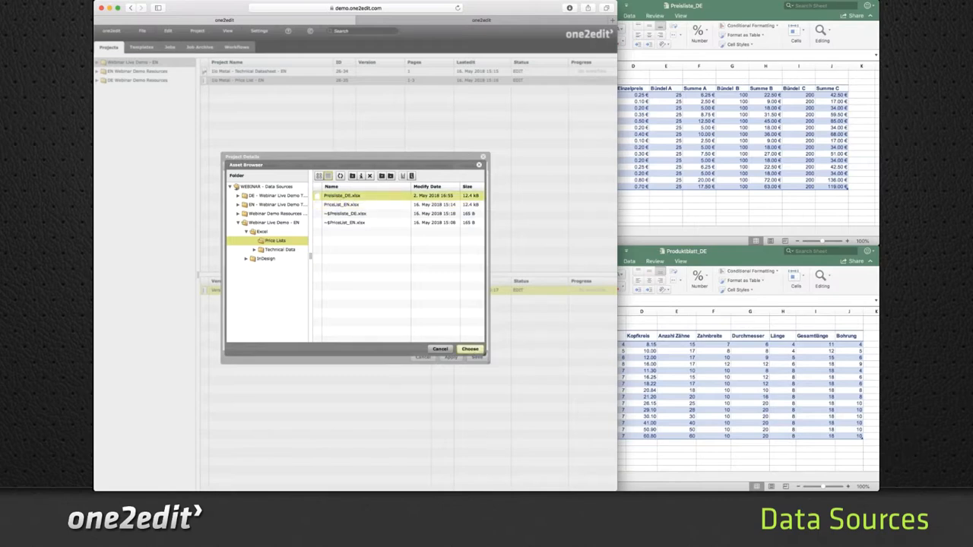
left_click(470, 349)
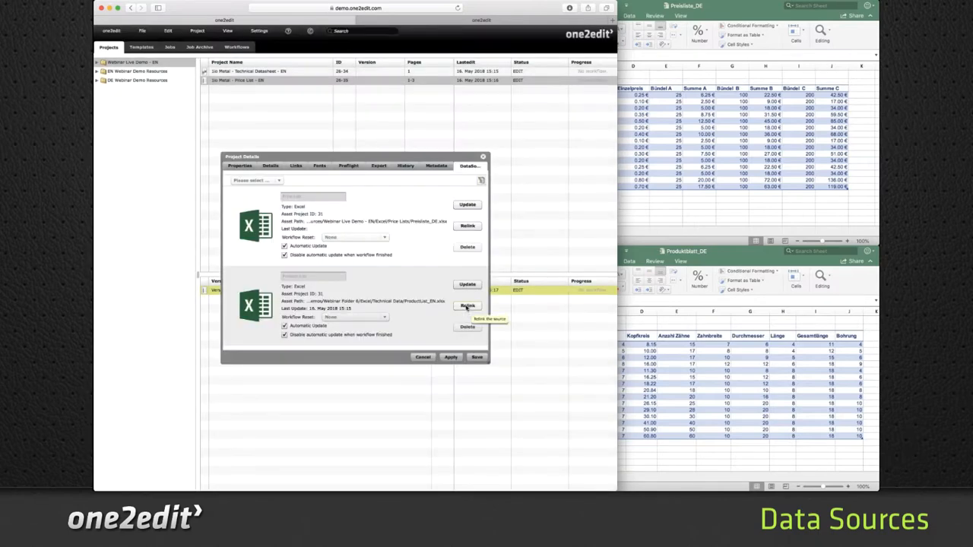
- Relink the version's Product List data source to Produktblatt_DE.xlsx and apply the data source changes
left_click_drag(427, 302, 443, 304)
left_click(464, 307)
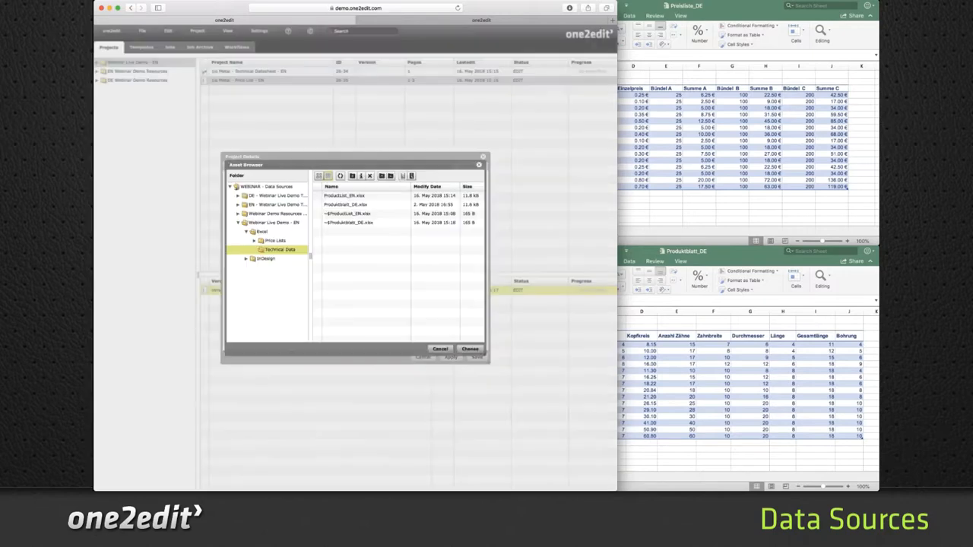
left_click(383, 206)
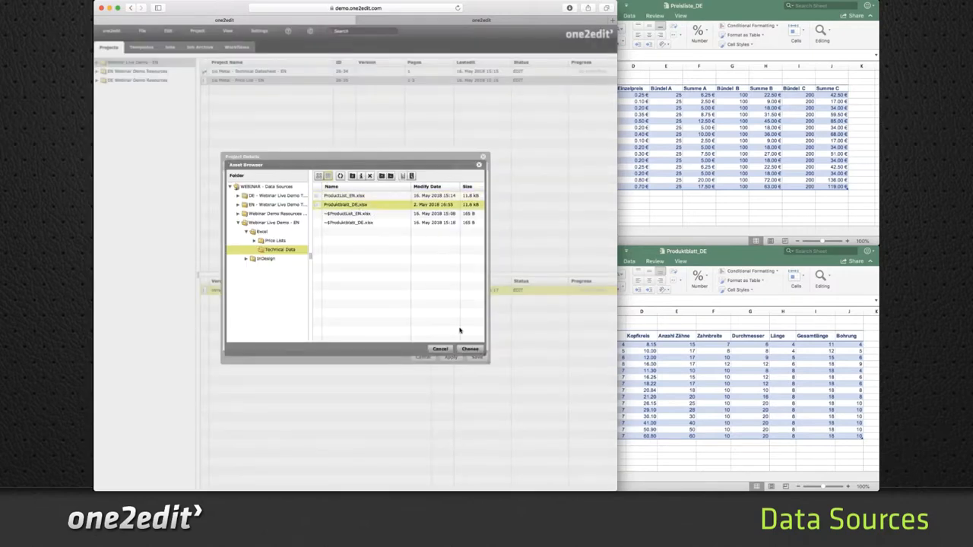
left_click(471, 349)
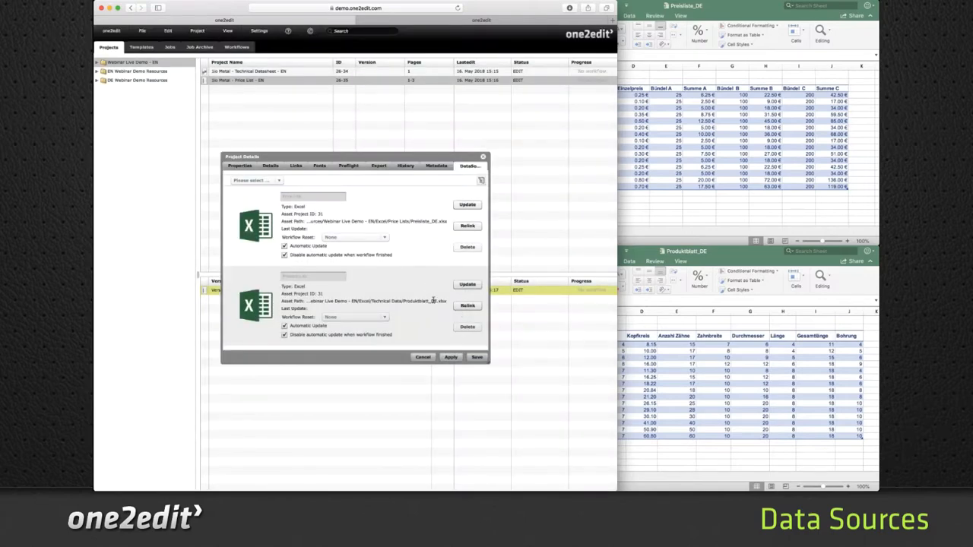
left_click(451, 357)
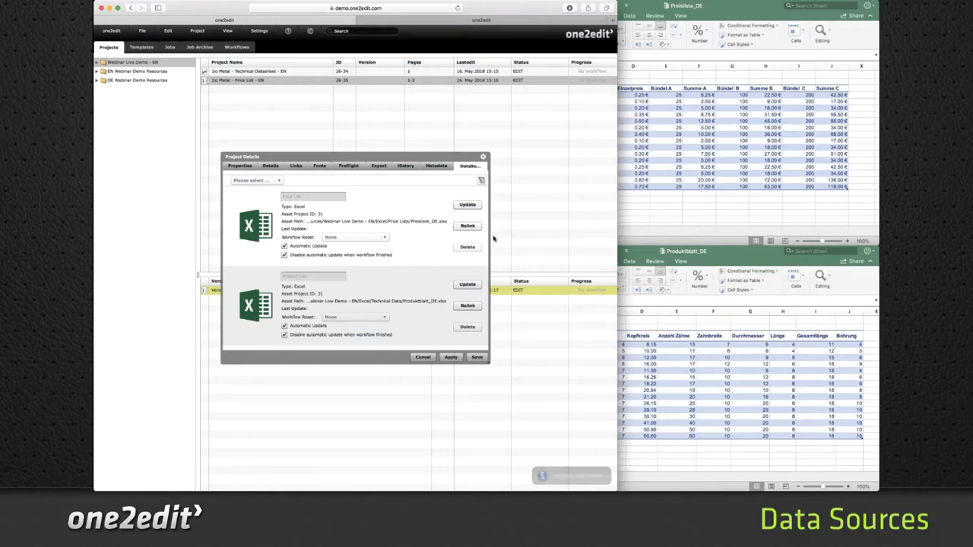
- Change EN to DE at the end of the version's Name and Version fields, apply it and return to its data sources
left_click_drag(479, 156, 532, 169)
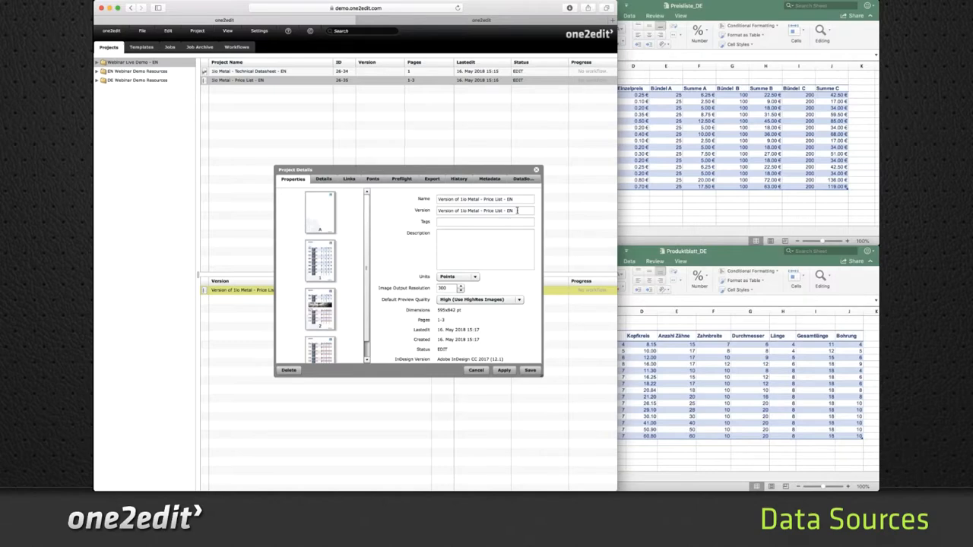
double_click(509, 210)
type("DE")
double_click(509, 200)
type("DE")
left_click(504, 370)
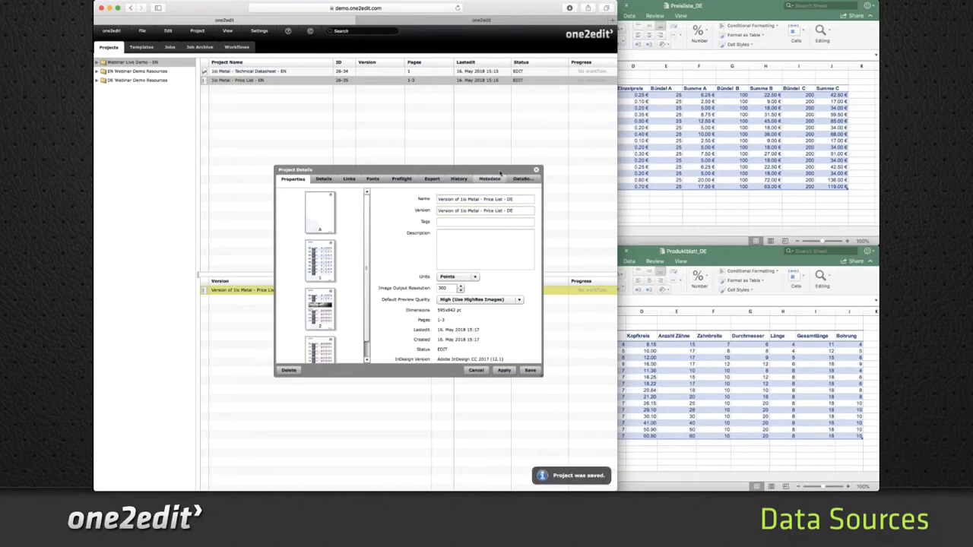
left_click_drag(498, 169, 525, 164)
left_click(547, 173)
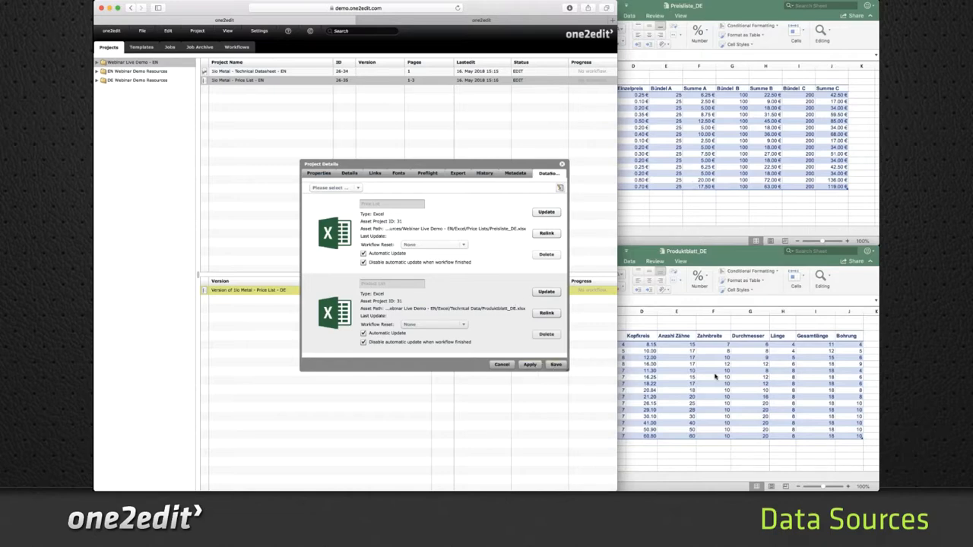
- Save the version's project details, assign the German price list version a workflow from a template and start it
left_click(556, 365)
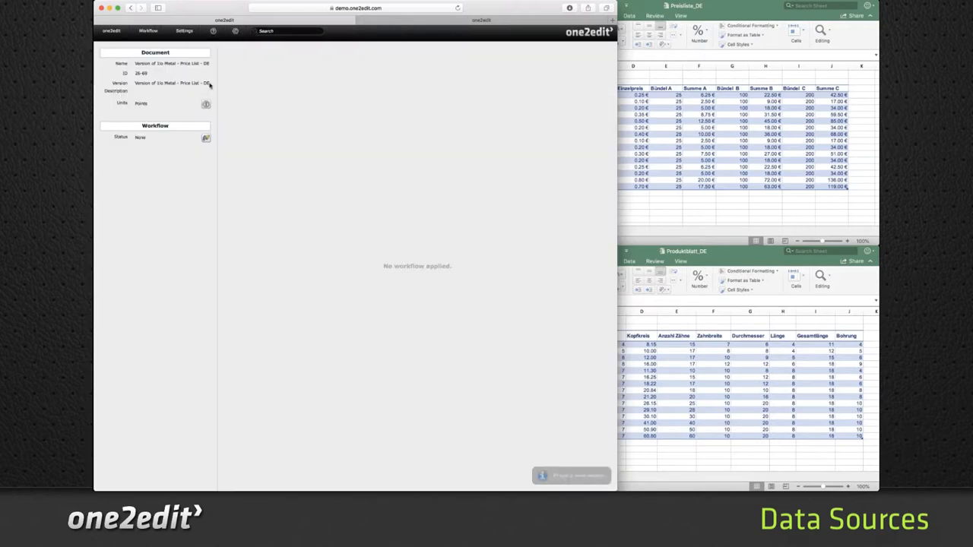
left_click(148, 30)
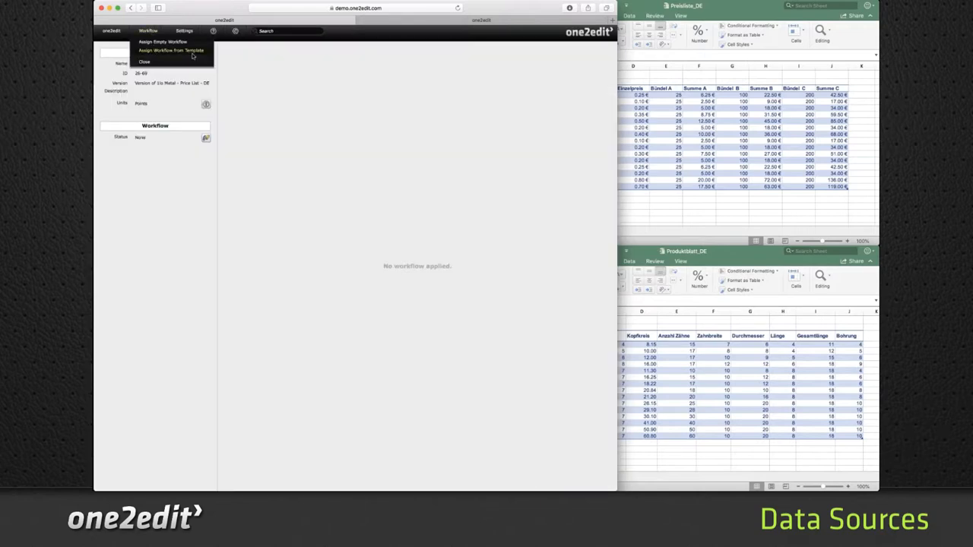
left_click(193, 55)
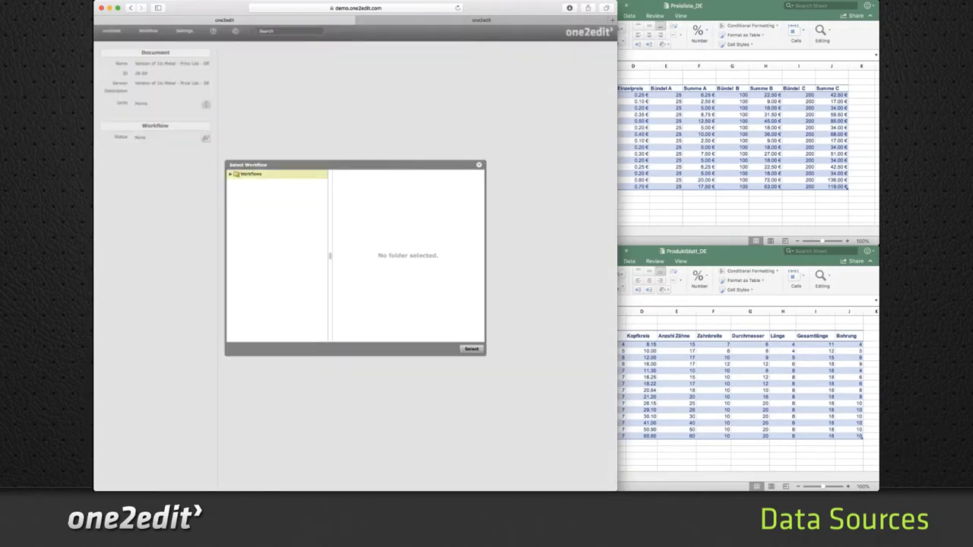
left_click(472, 349)
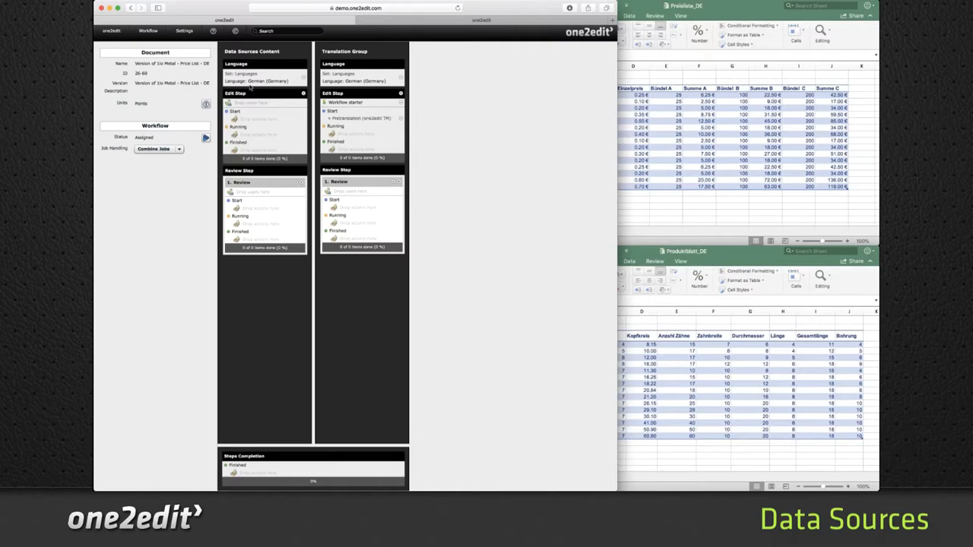
left_click(205, 137)
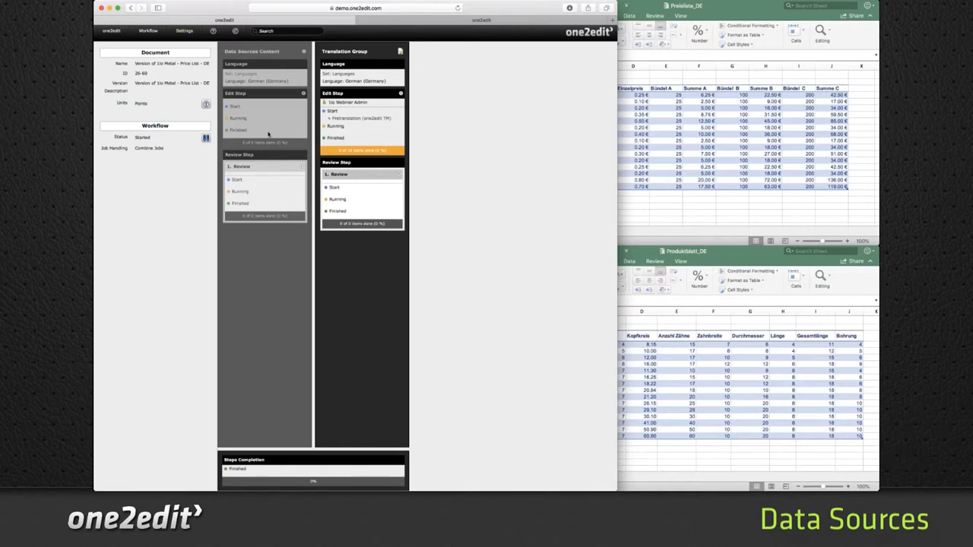
- Examine the Decimal Separators - dots to commas text rule in the Separators text rule set, leaving it unmodified
left_click(184, 30)
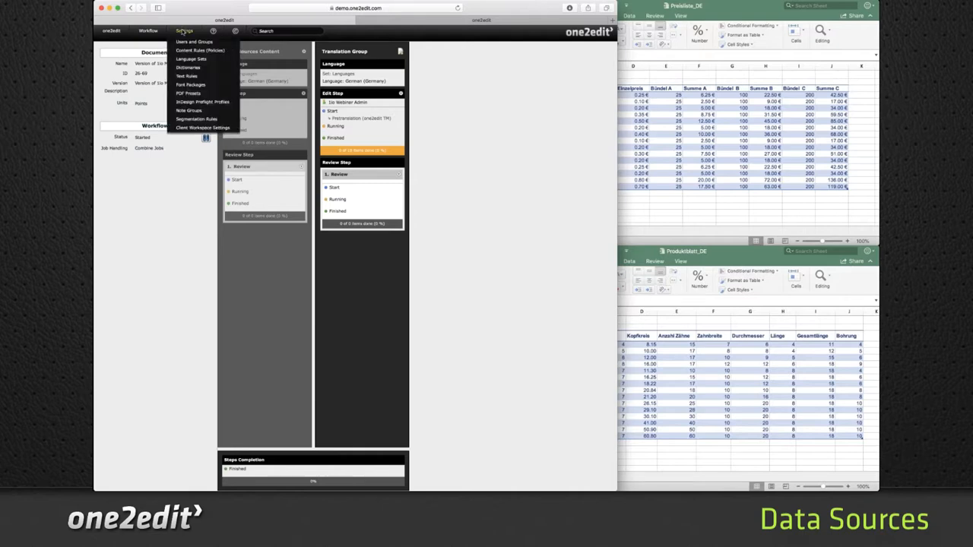
left_click(197, 77)
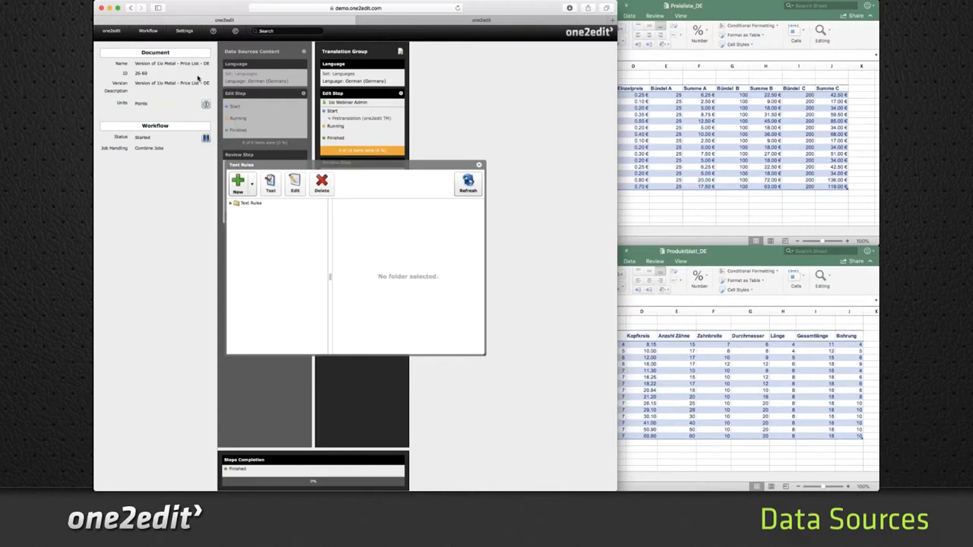
left_click(258, 207)
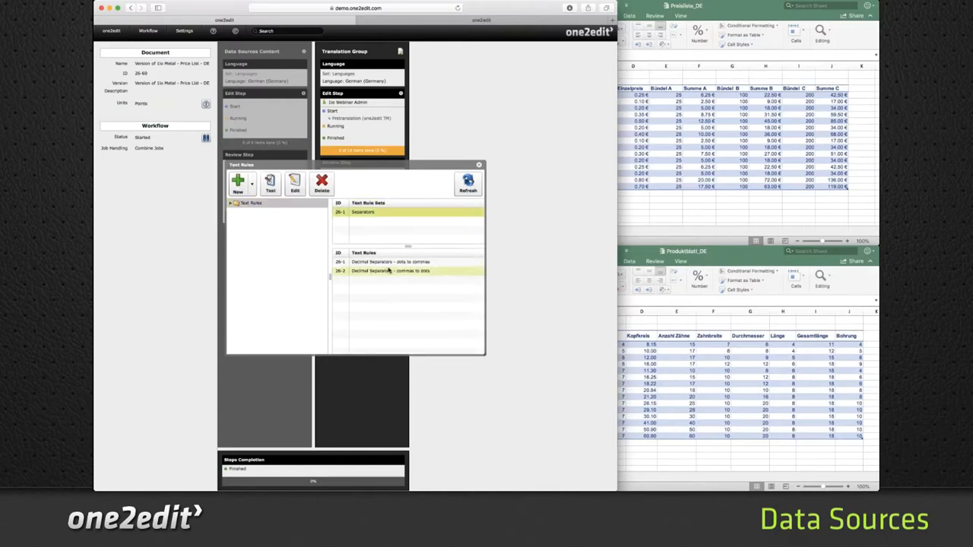
left_click(394, 264)
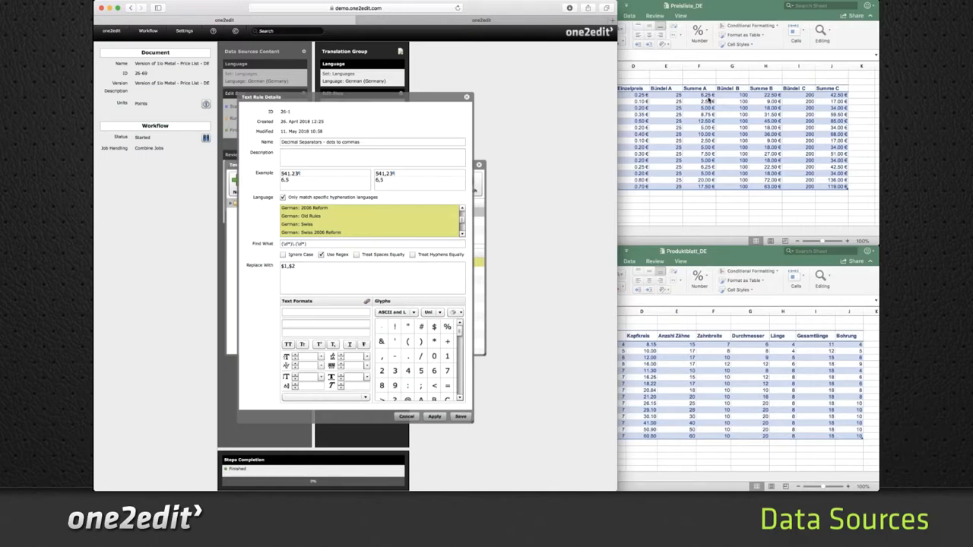
left_click(406, 417)
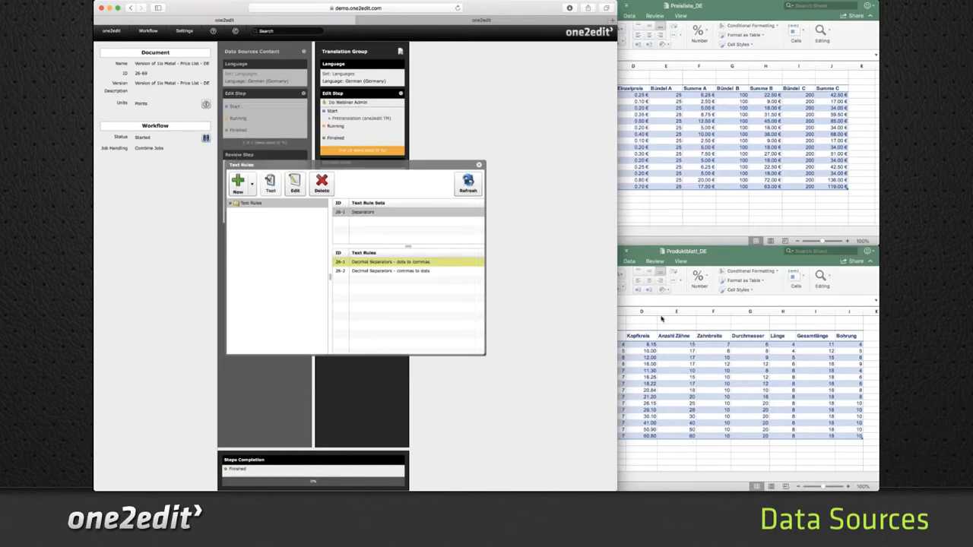
left_click(480, 166)
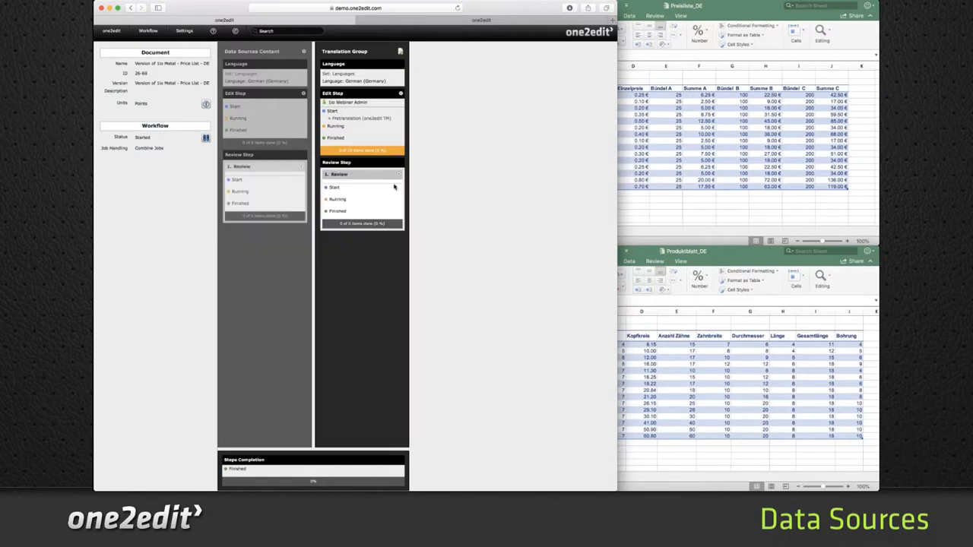
- In the Produktblatt_DE workbook, set the Durchmesser of the first article (cell G4) to 7.3 and show one decimal place
left_click(714, 355)
left_click(749, 344)
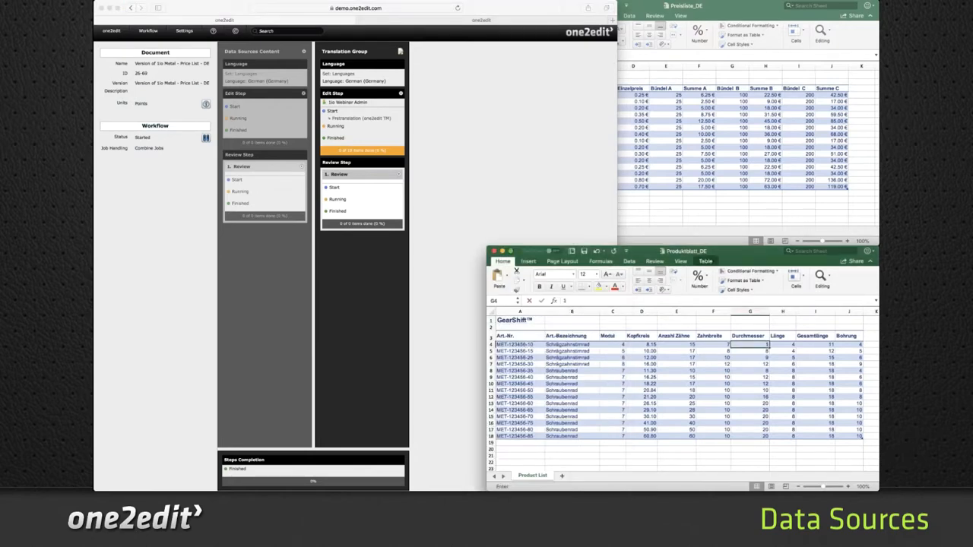
type("1")
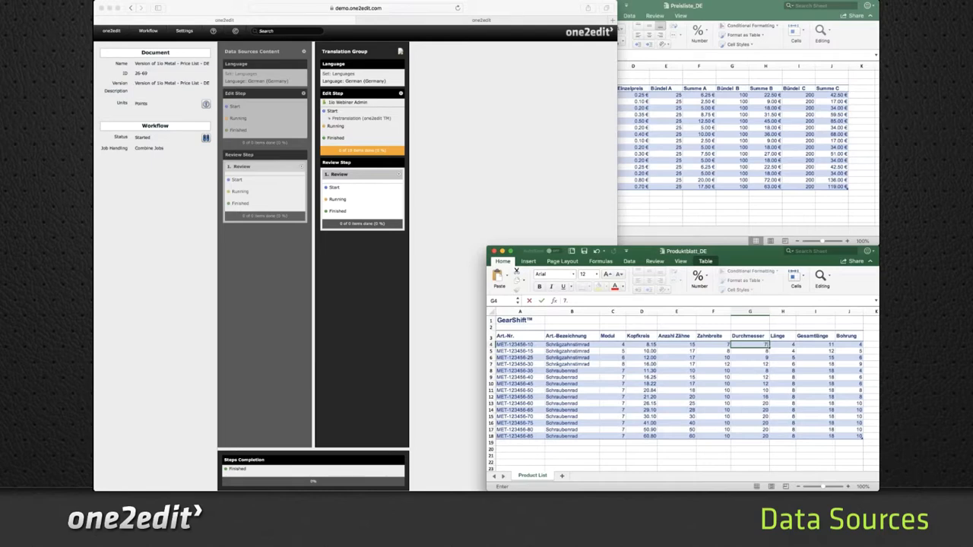
type(".")
key("Return")
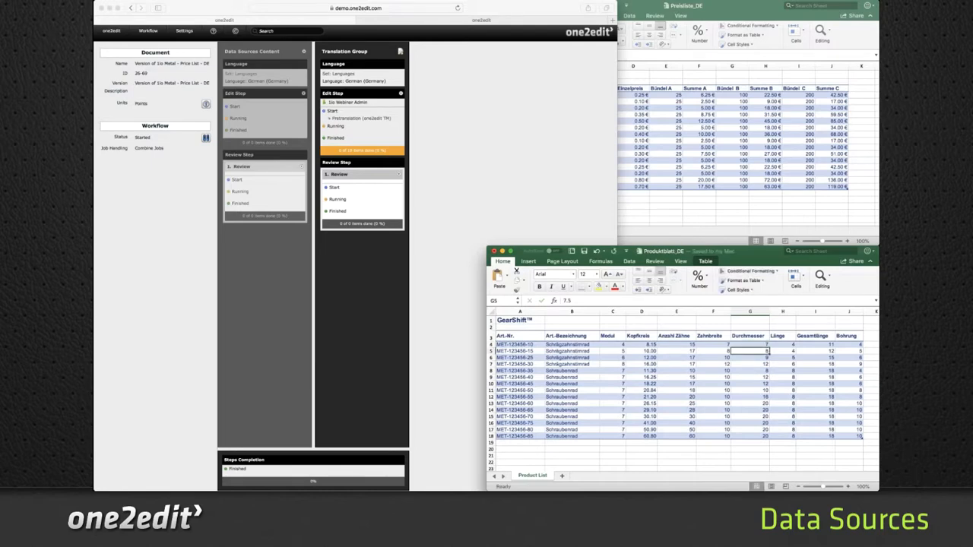
left_click(751, 344)
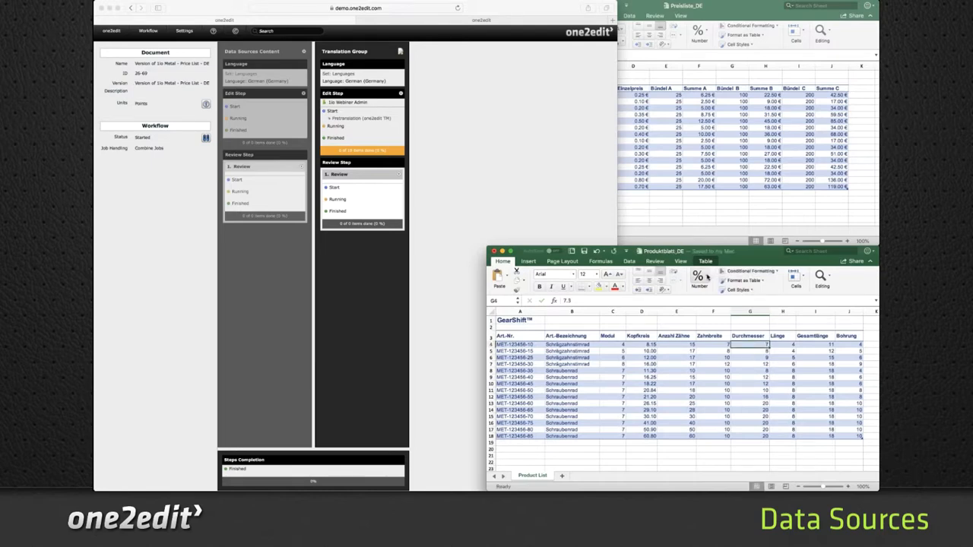
left_click(698, 277)
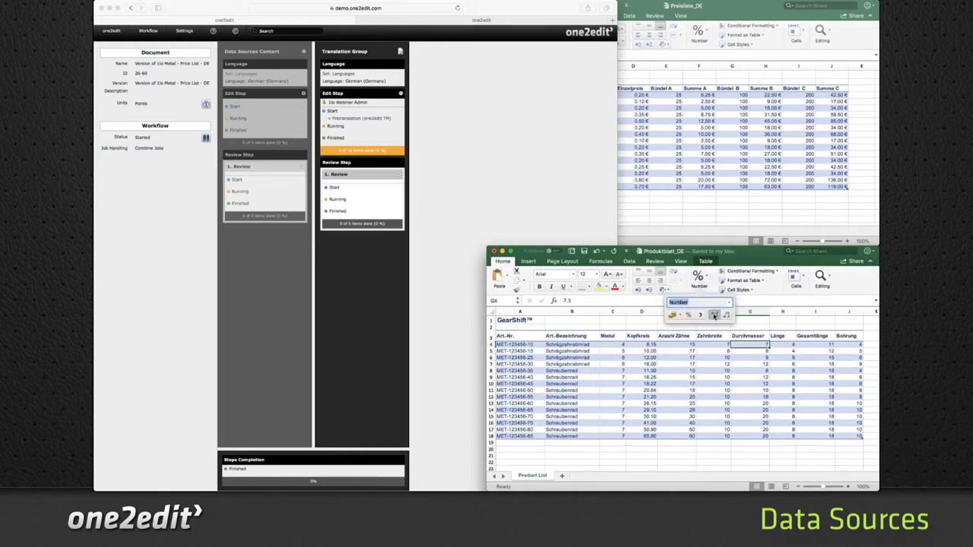
left_click(714, 315)
left_click(747, 348)
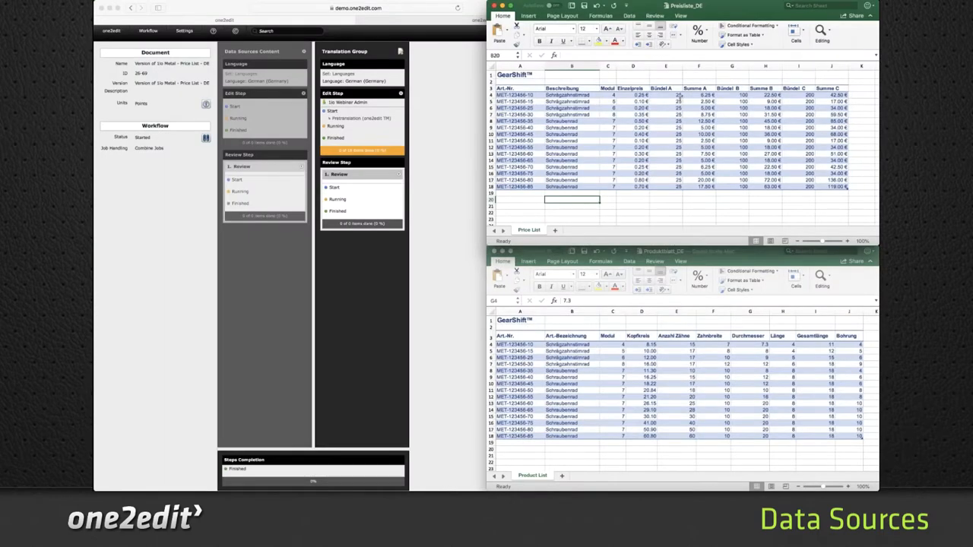
- In the Preisliste_DE workbook, set Bündel A of the first article (cell E4) to 20 and save the workbook
left_click(679, 95)
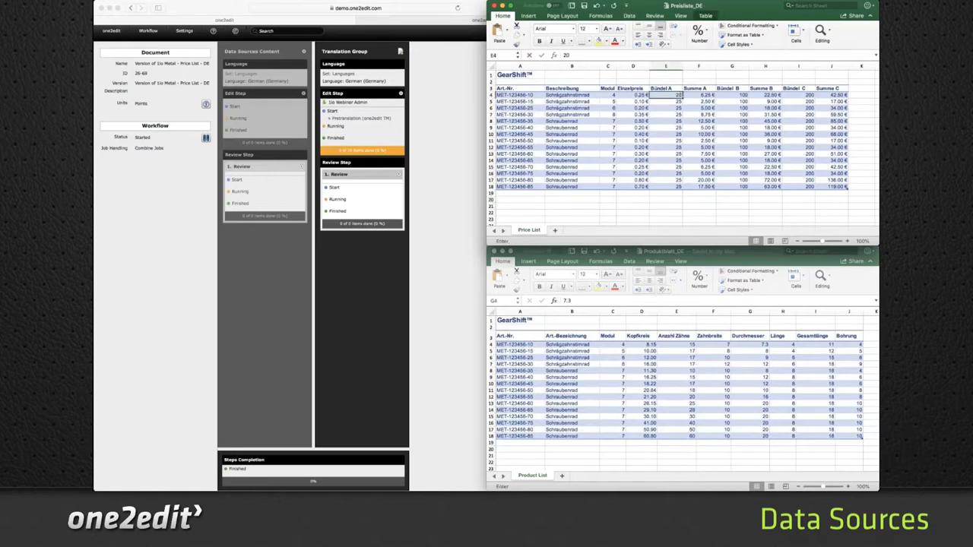
key("Return")
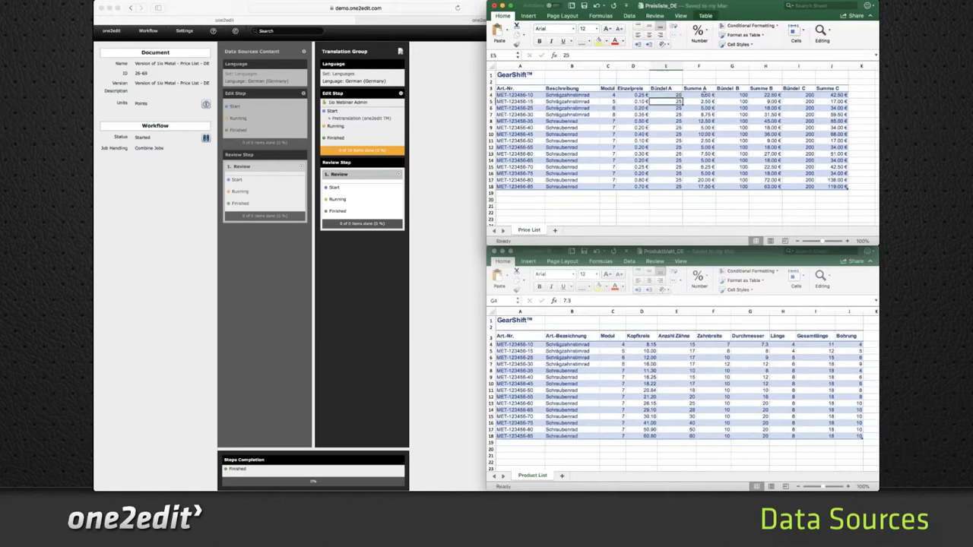
left_click(584, 6)
- Switch to one2edit, close the workflow and refresh the list of jobs
left_click(472, 127)
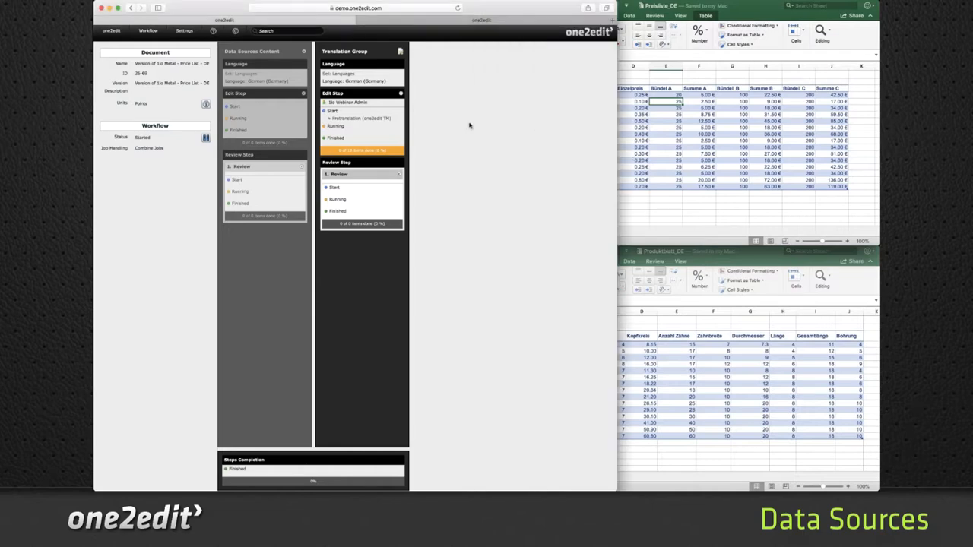
left_click(144, 31)
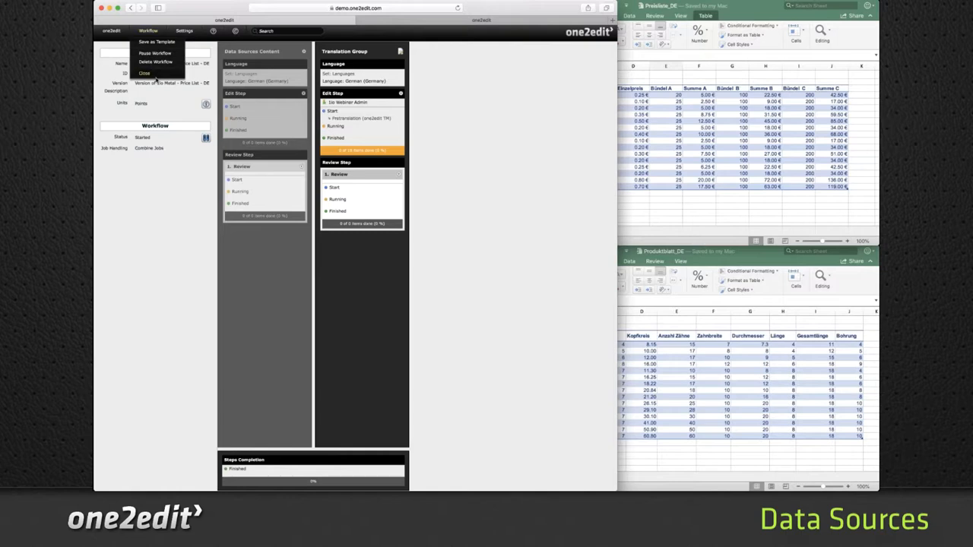
left_click(145, 73)
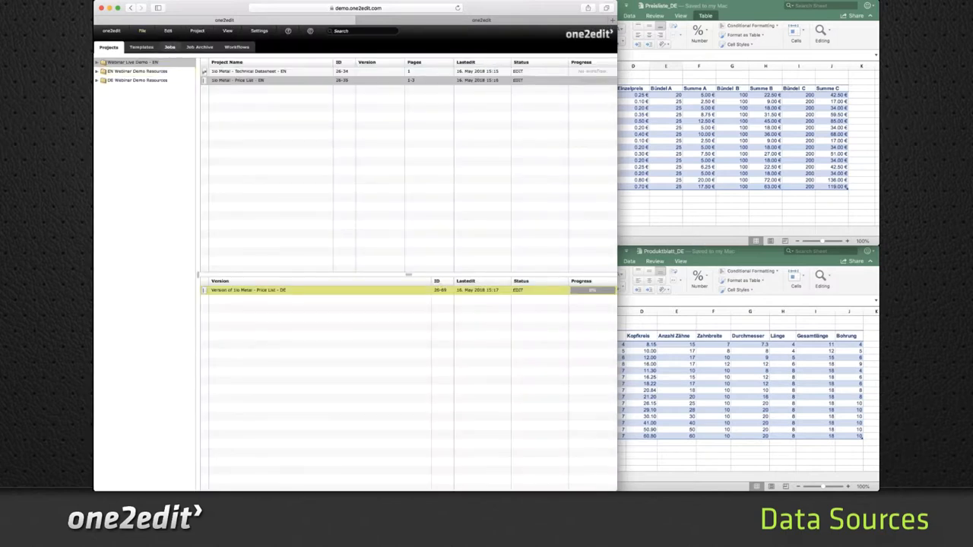
left_click(170, 47)
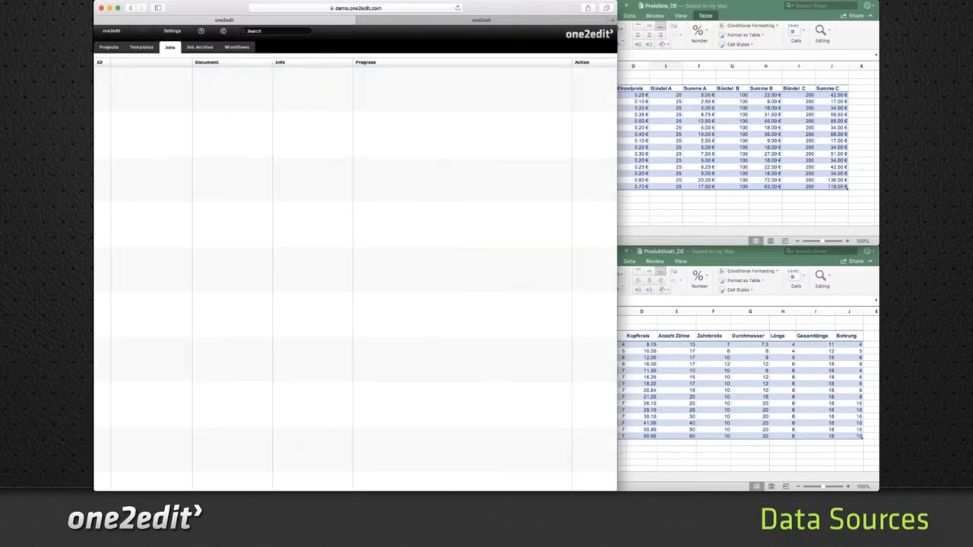
left_click(225, 34)
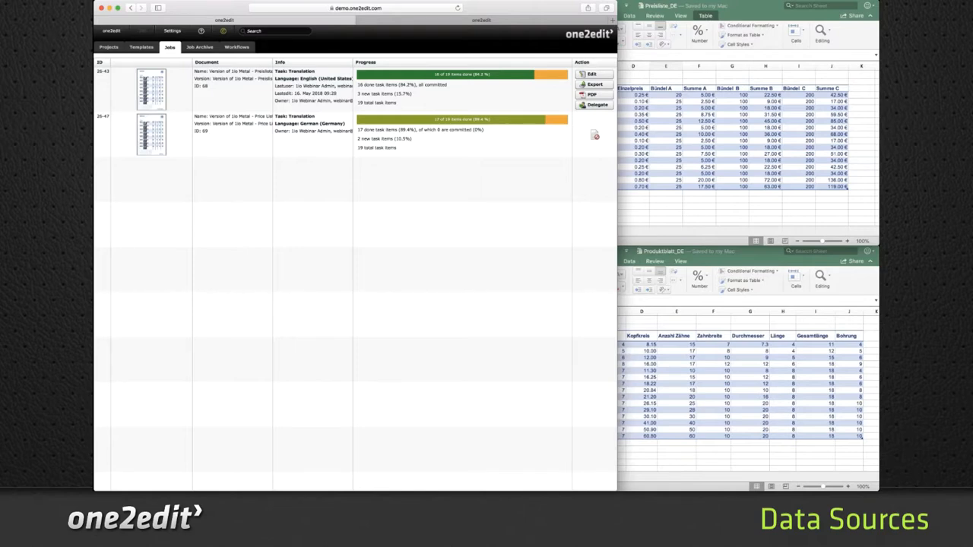
- Open the German (Germany) translation job of the price list version for editing
left_click(237, 96)
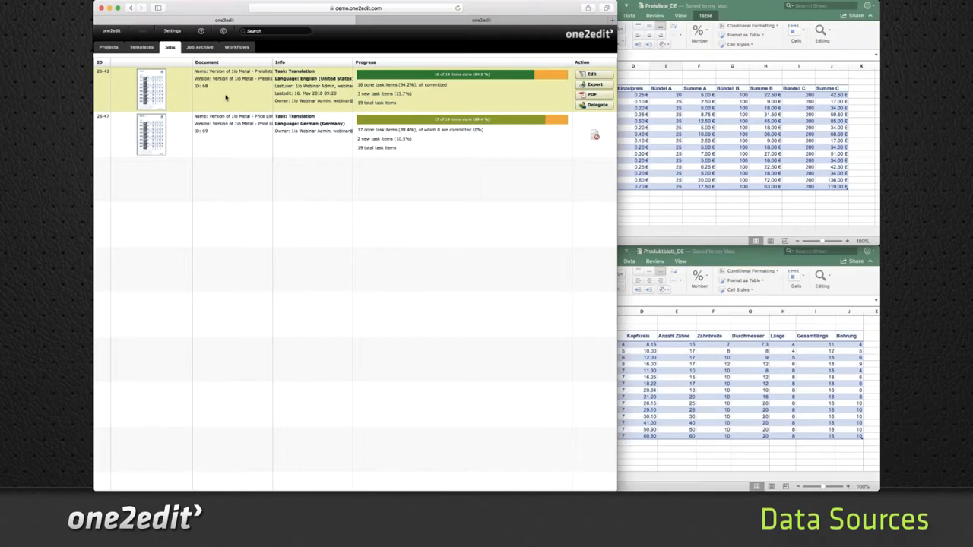
left_click(590, 133)
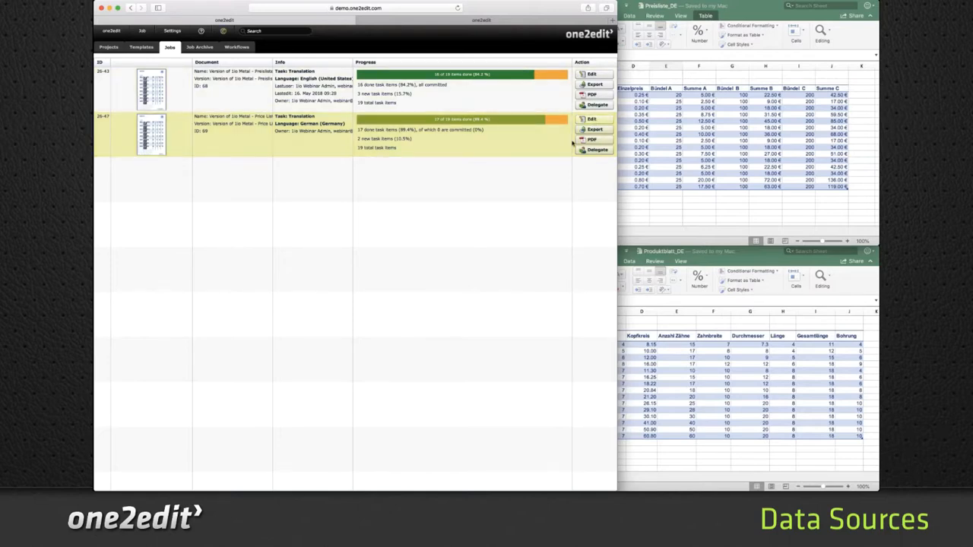
left_click(593, 119)
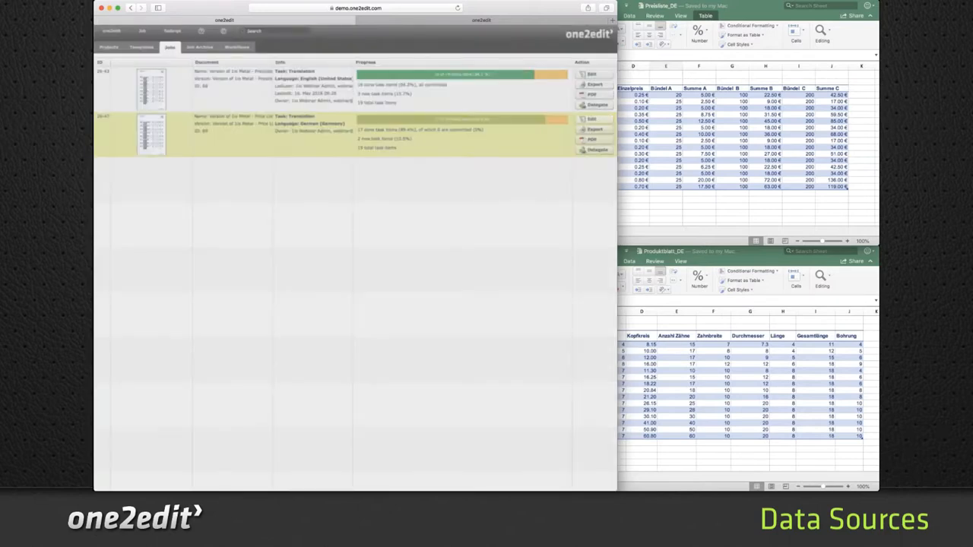
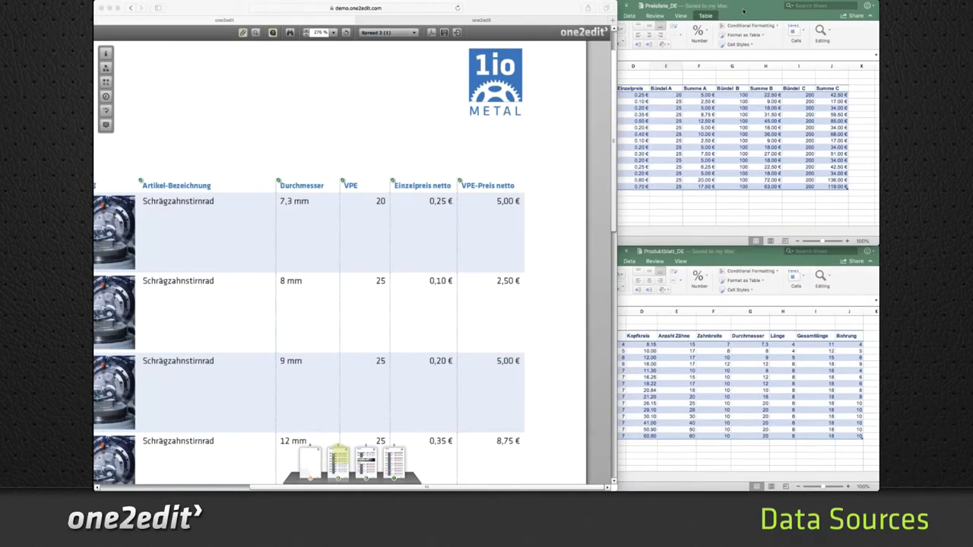
- Examine the mounted Technical Data folder in Finder and the server settings and connection status in one2editFS
left_click(743, 11)
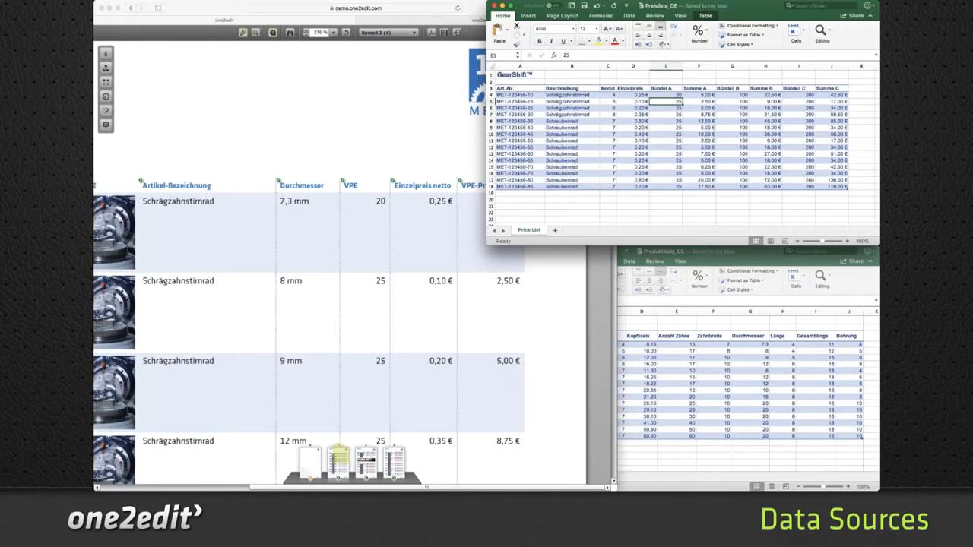
key("super+Tab")
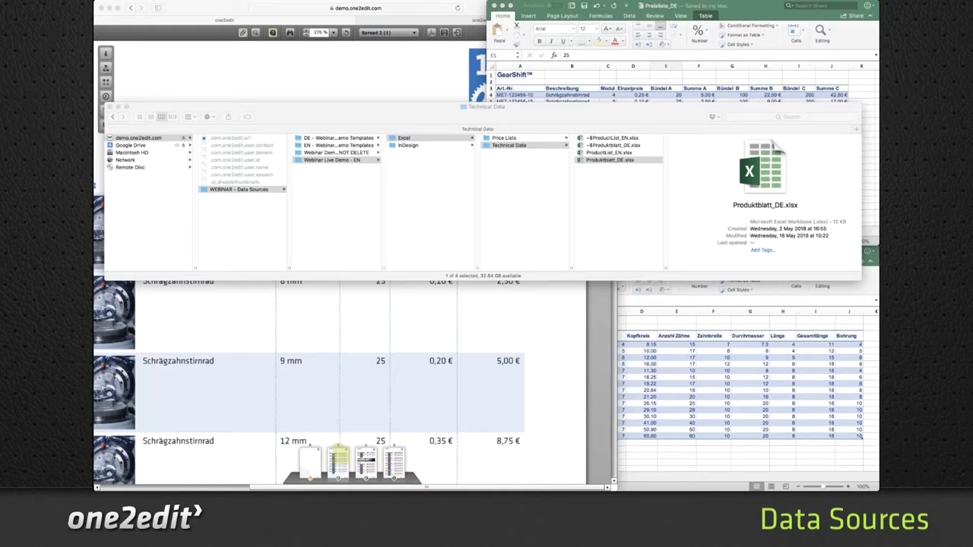
left_click_drag(625, 30, 282, 43)
left_click_drag(355, 55, 380, 88)
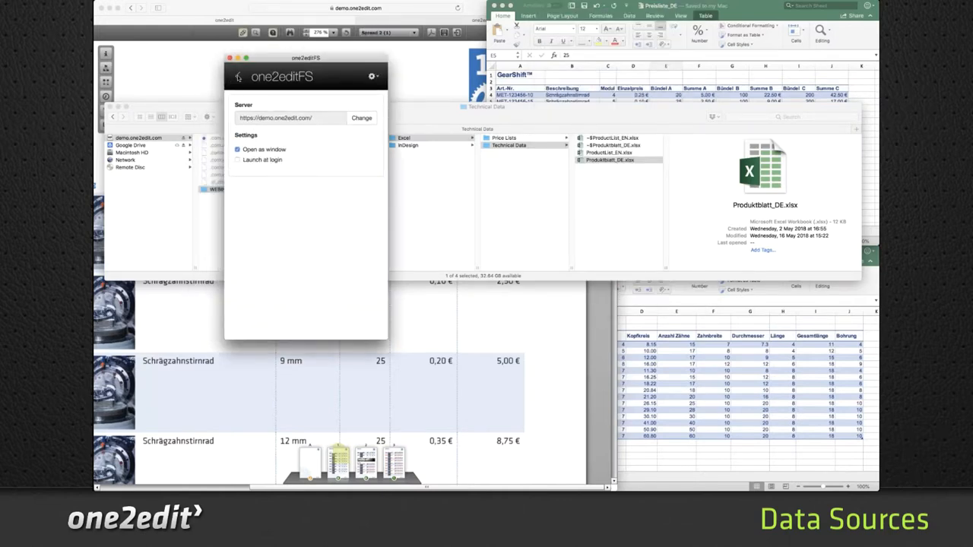
left_click(237, 77)
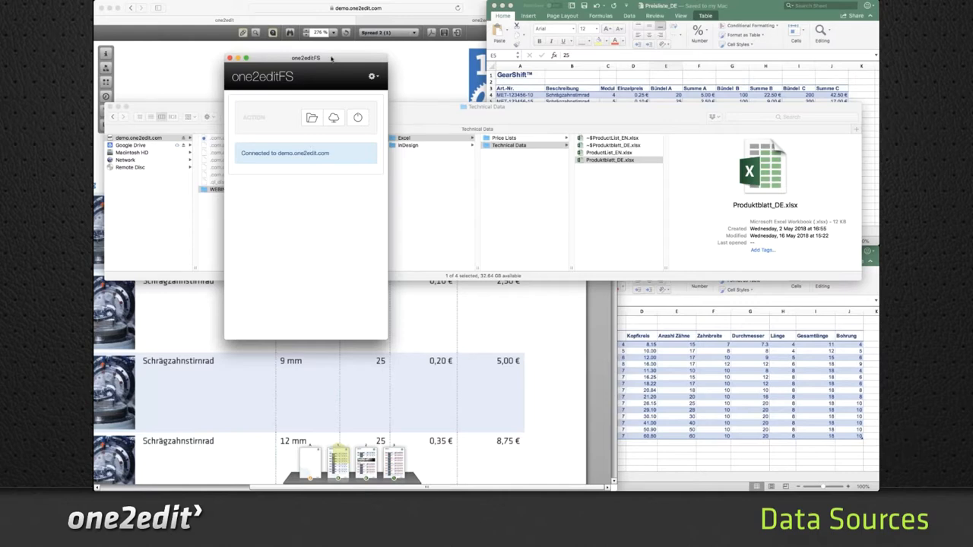
left_click_drag(768, 67, 880, 65)
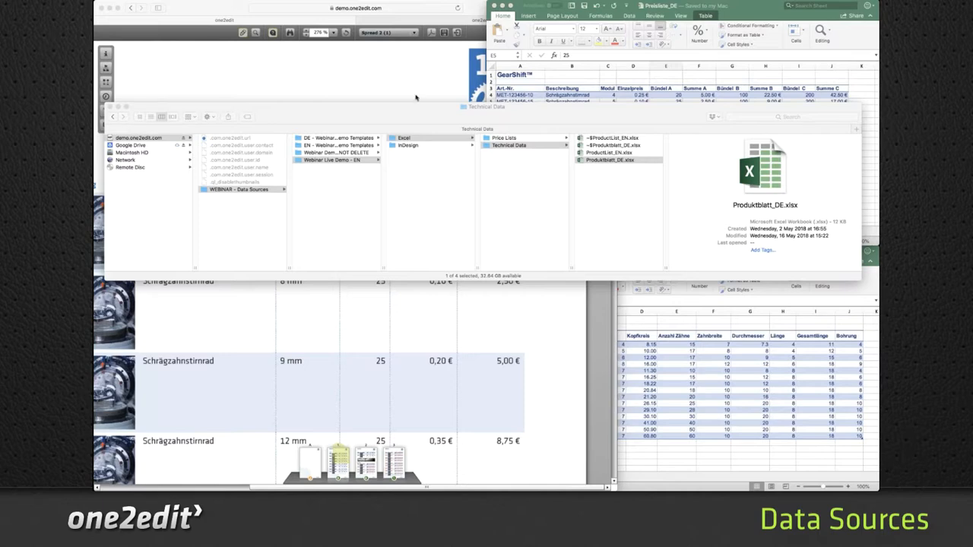
- Return to the German price list in one2edit and bring the Preisliste_DE workbook forward beside it
left_click(560, 76)
left_click(232, 325)
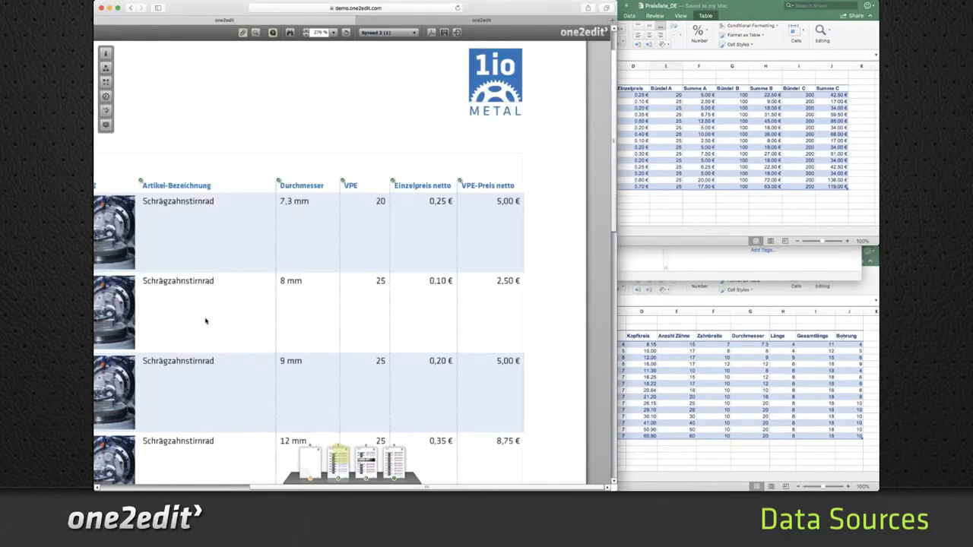
left_click(666, 101)
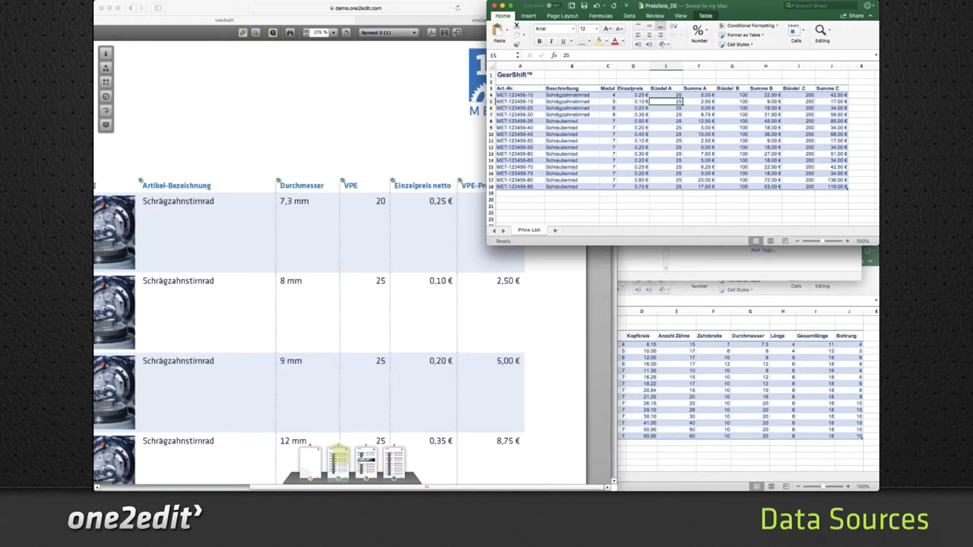
- Compare the Preisliste_DE workbook with the article names, pack units and prices in the German price list
left_click(587, 115)
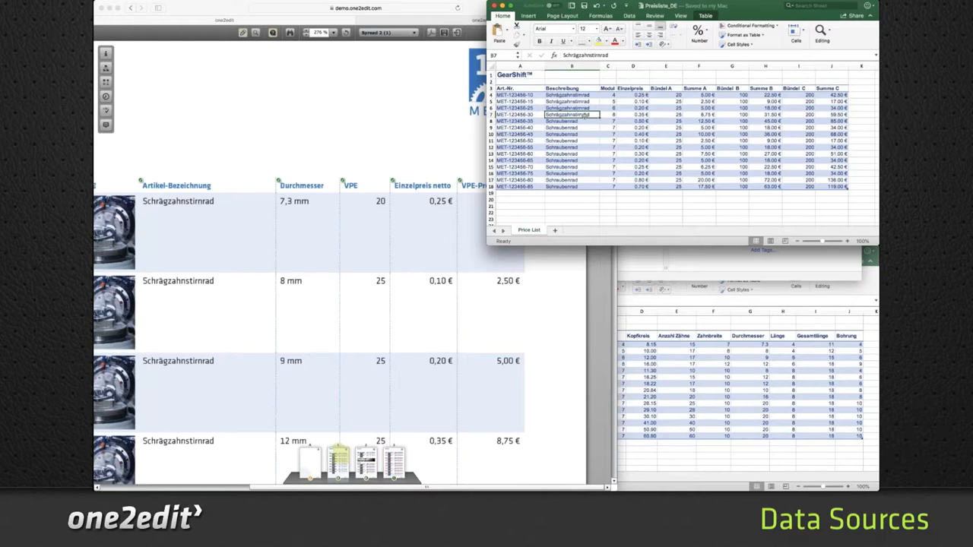
left_click(276, 143)
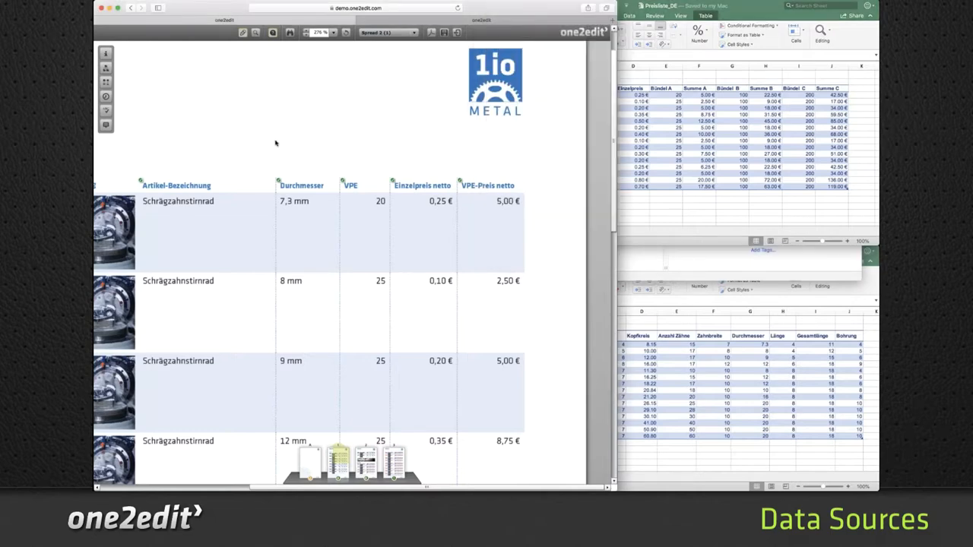
scroll(276, 143, "left", 3)
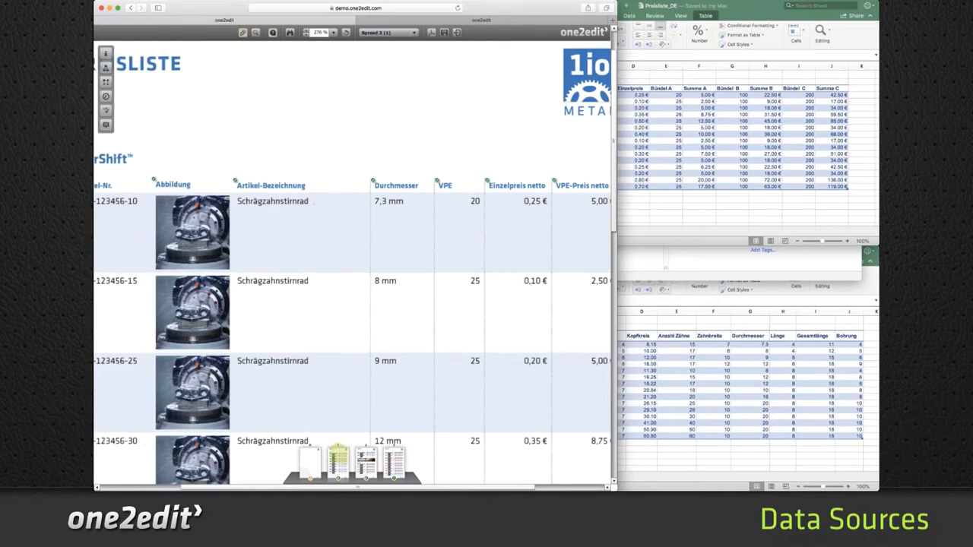
scroll(114, 52, "left", 2)
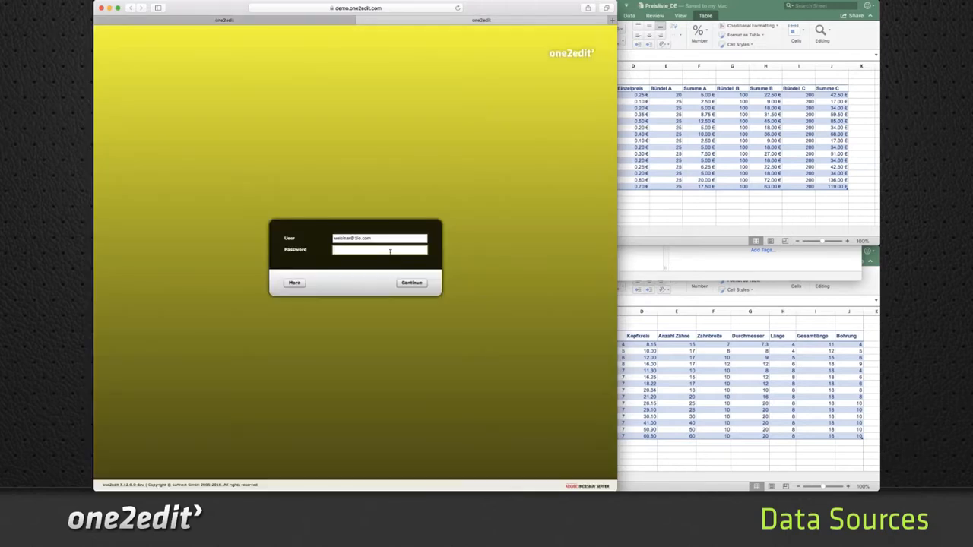
- Log in to one2edit with the account password and open the 1io Metal - Technical Datasheet - EN project from Webinar Live Demo - EN
type("•••••••")
key("Return")
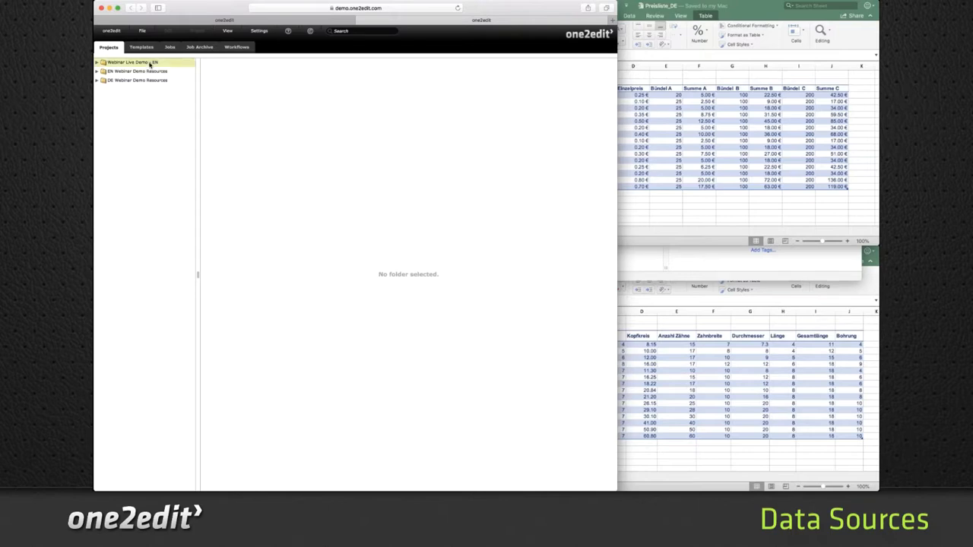
left_click(150, 64)
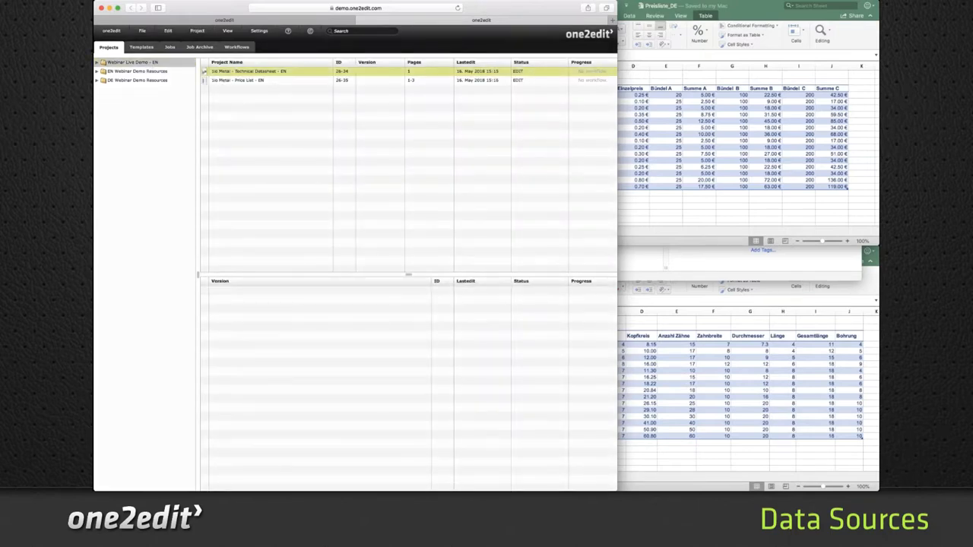
double_click(257, 71)
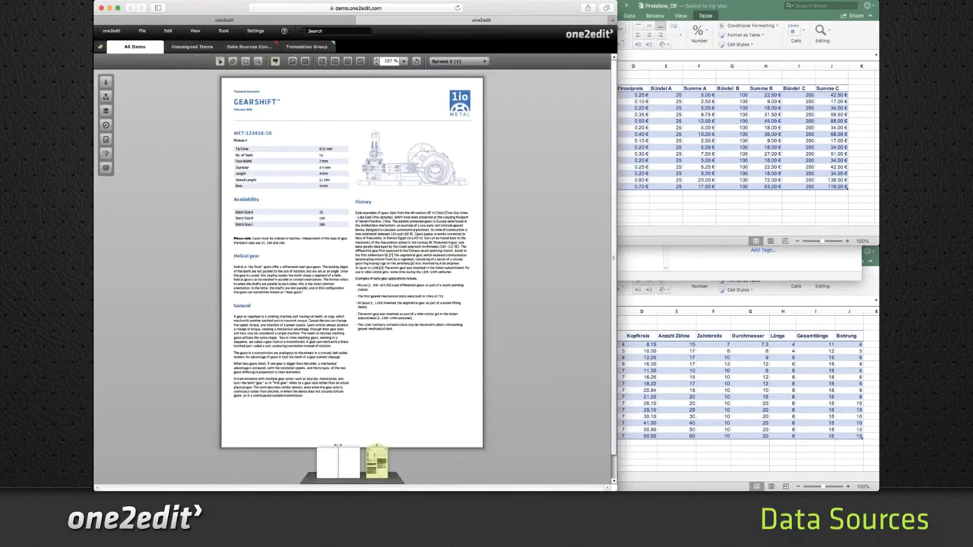
- Zoom in on the datasheet and examine the GEARSHIFT heading's link to the Product List data source
left_click(377, 58)
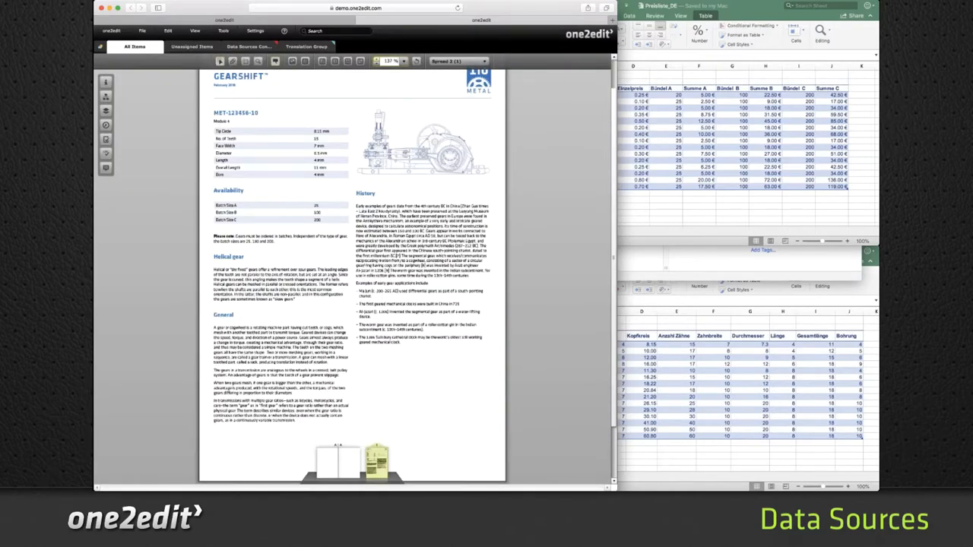
left_click(376, 60)
left_click(210, 121)
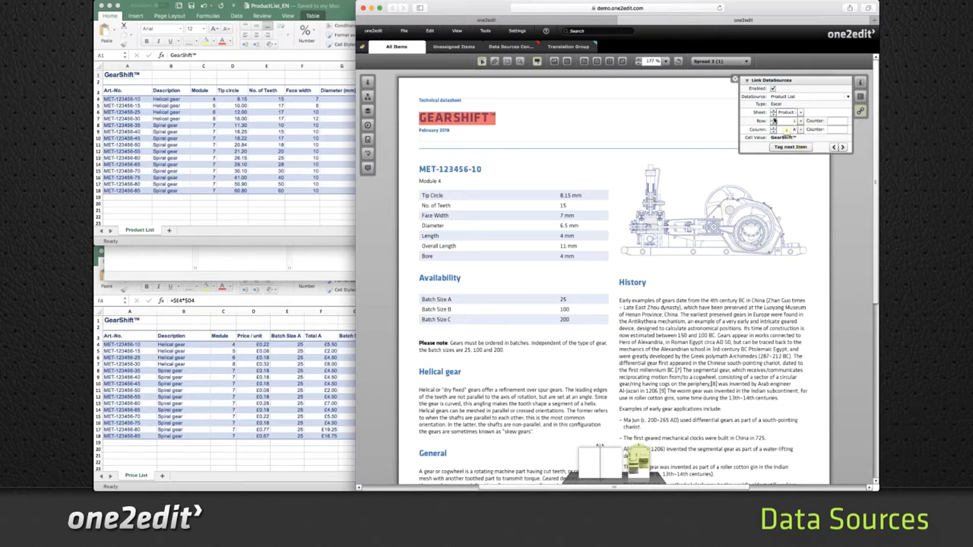
left_click(774, 119)
left_click(774, 120)
double_click(795, 137)
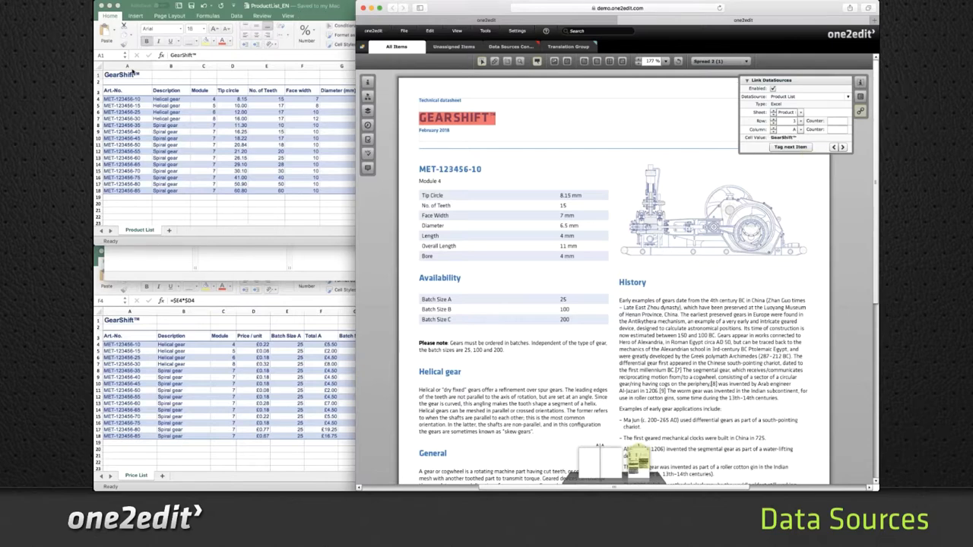
- Change the title in cell A1 of the ProductList_EN workbook to GearShirt™, save it and return to one2edit
left_click(130, 75)
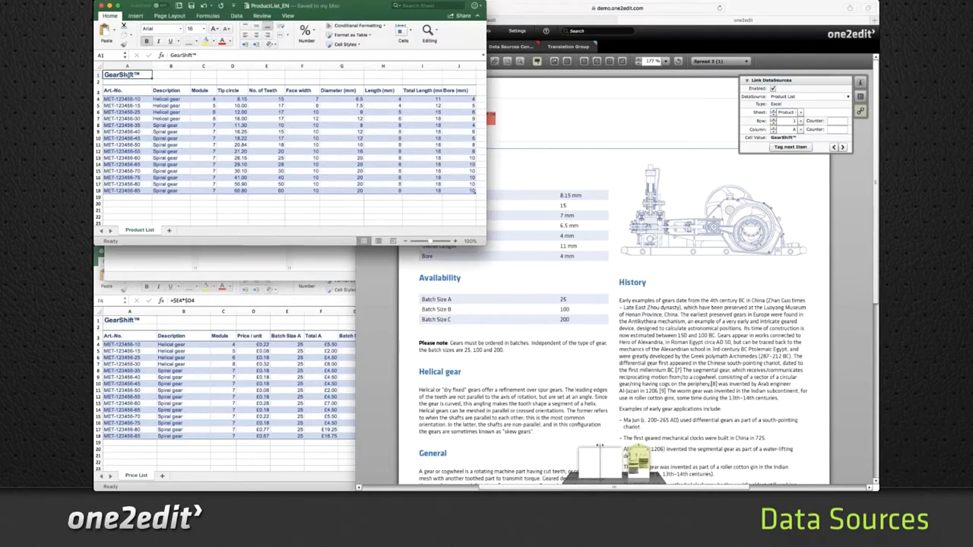
double_click(130, 74)
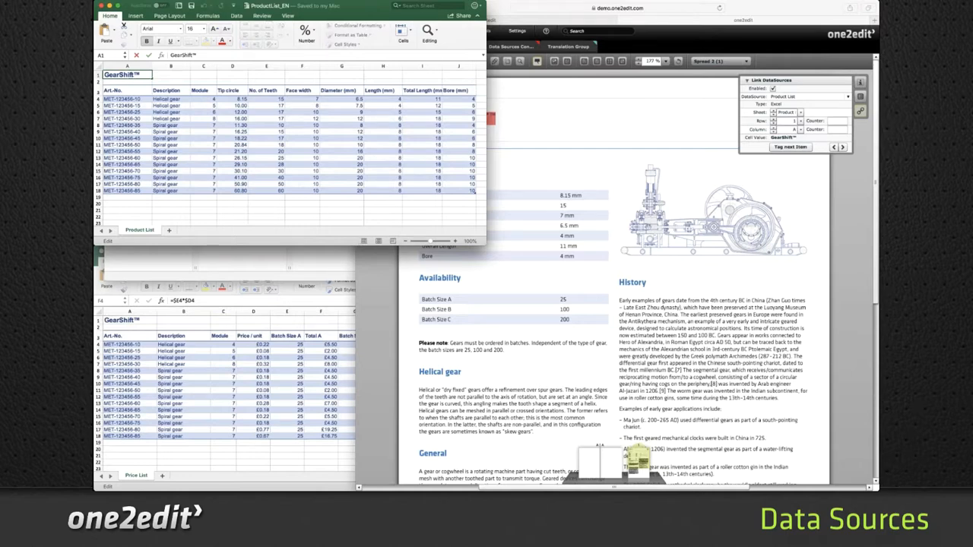
type("R")
key("BackSpace")
key("BackSpace")
type("R")
key("BackSpace")
type("f")
key("Return")
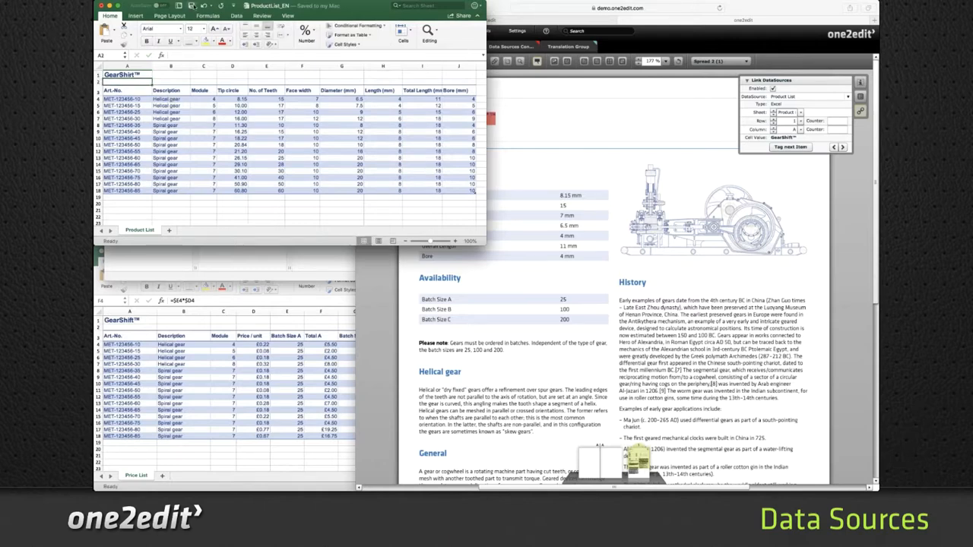
left_click(194, 6)
key("super+Tab")
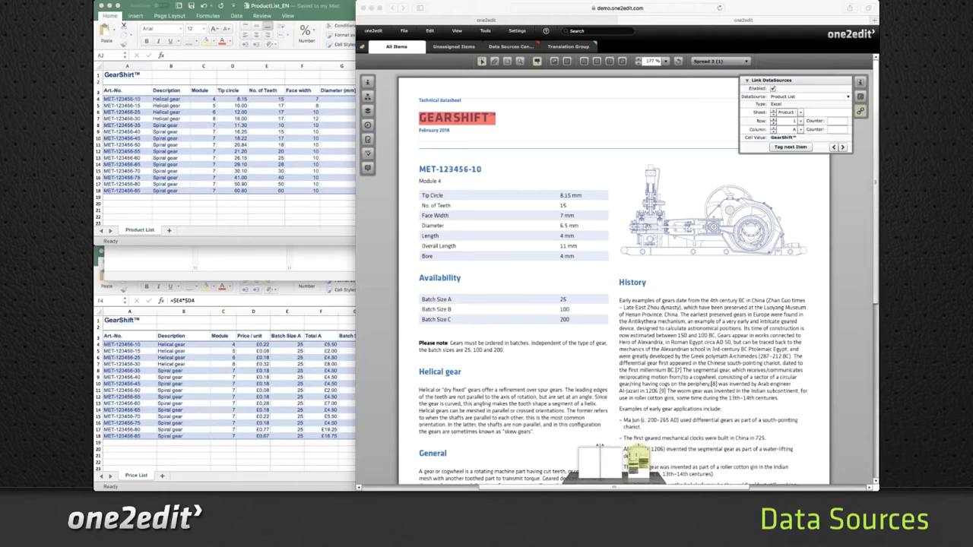
- View the Technical Data folder in Finder, shift its window lower and return to the datasheet
left_click(319, 260)
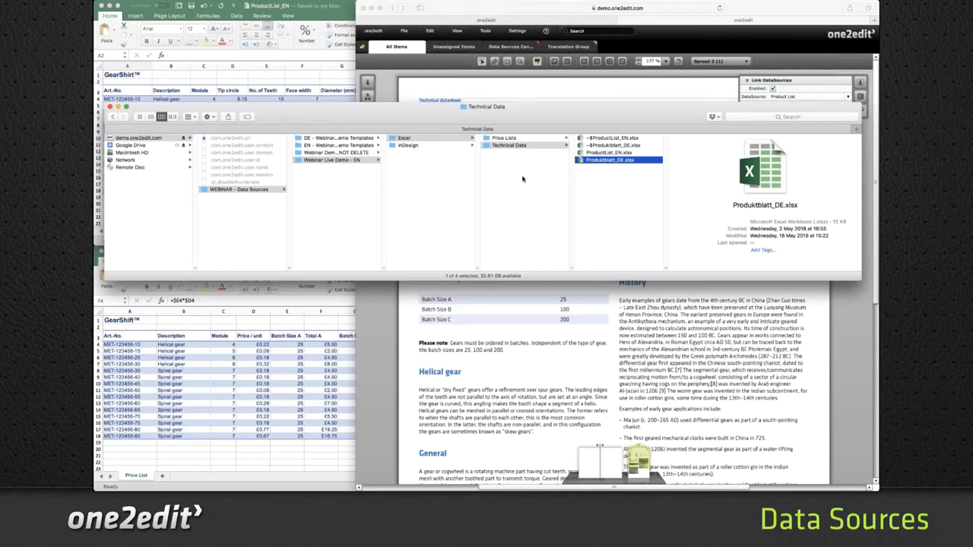
left_click_drag(522, 110, 523, 178)
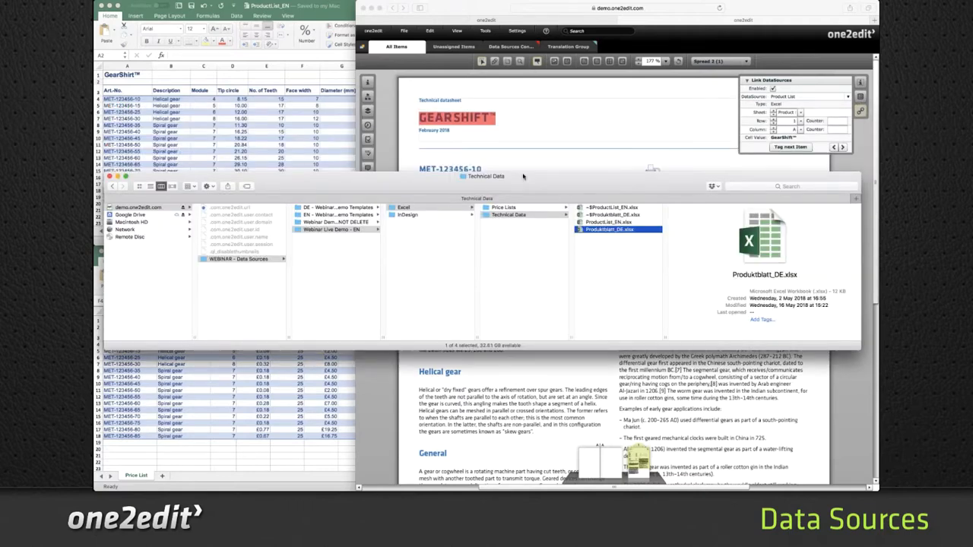
left_click(396, 94)
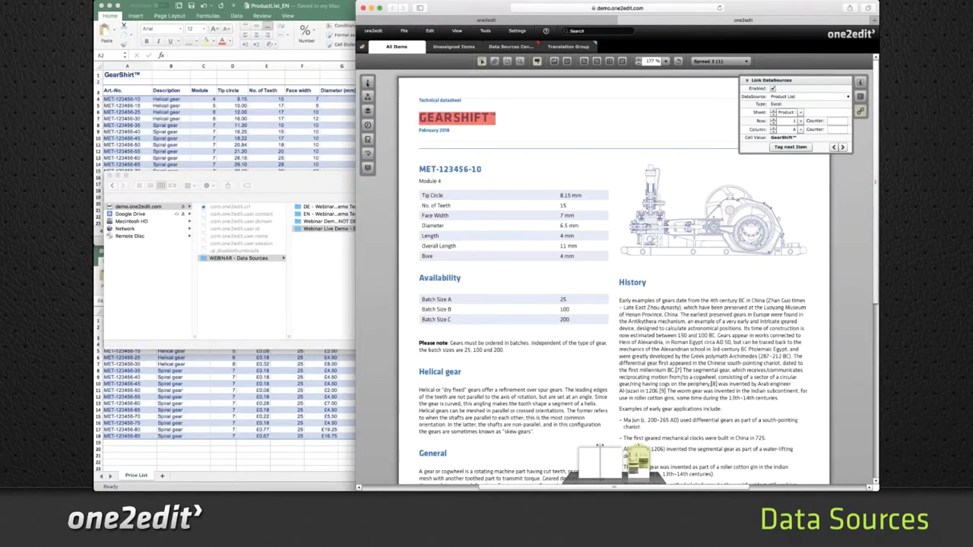
- Show the datasheet's data sources in the document info and update the Product List source
left_click(368, 82)
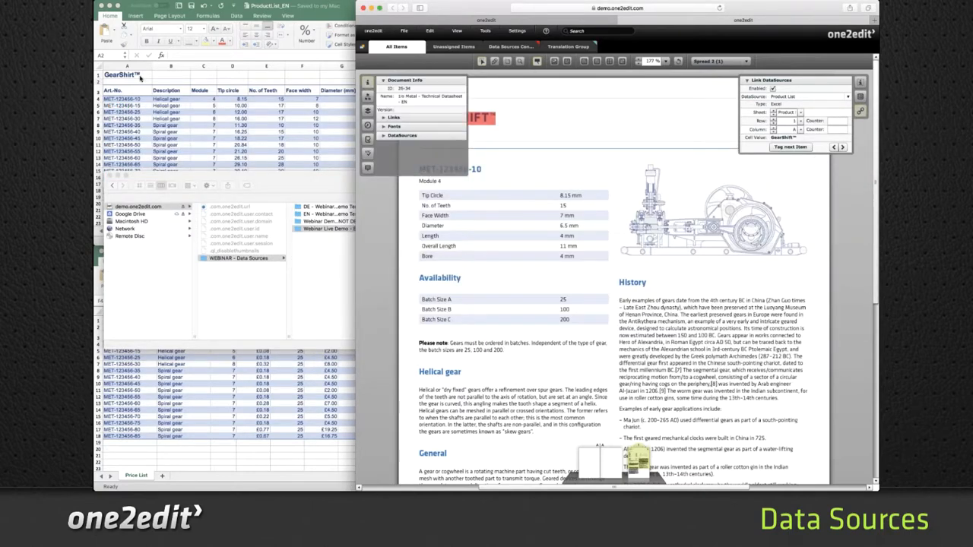
left_click(444, 136)
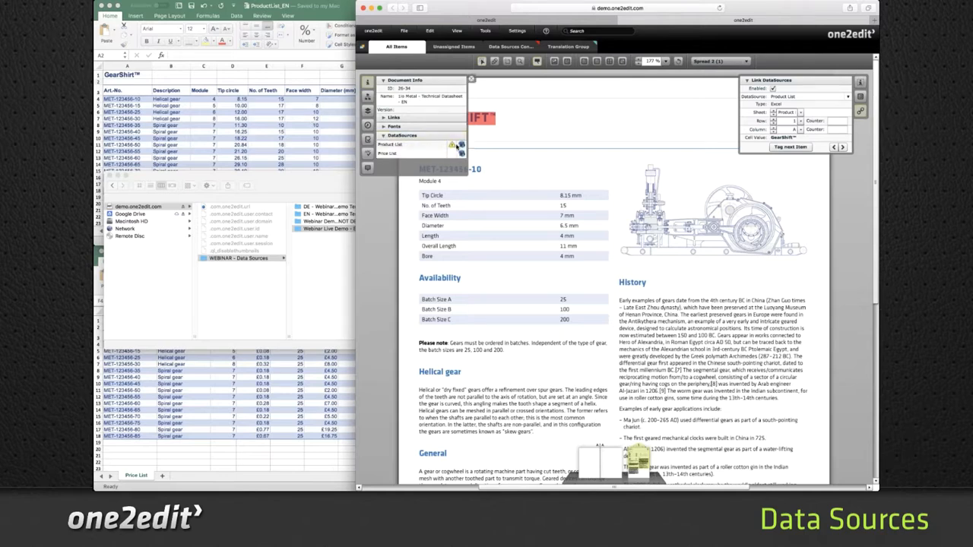
mouse_move(452, 145)
scroll(593, 230, "left", 1)
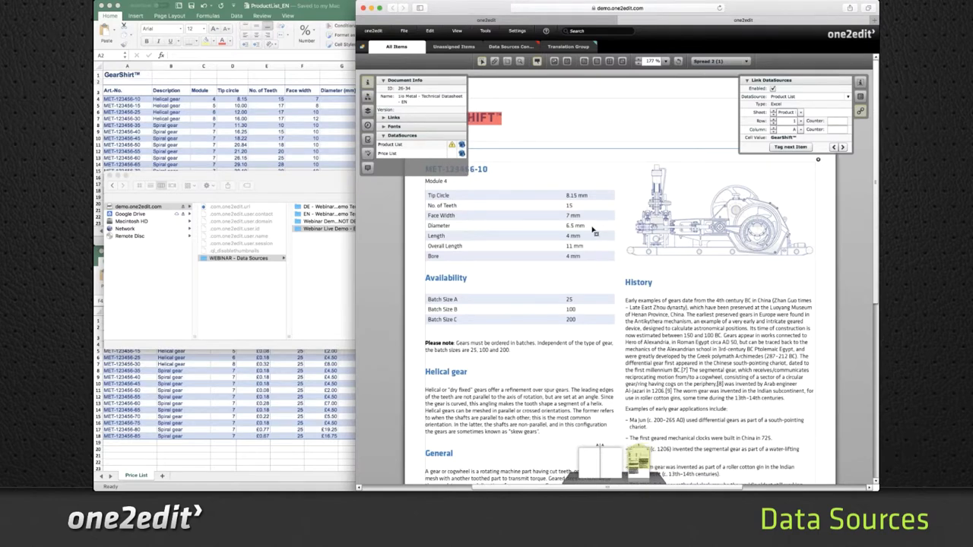
scroll(593, 230, "left", 5)
left_click(462, 145)
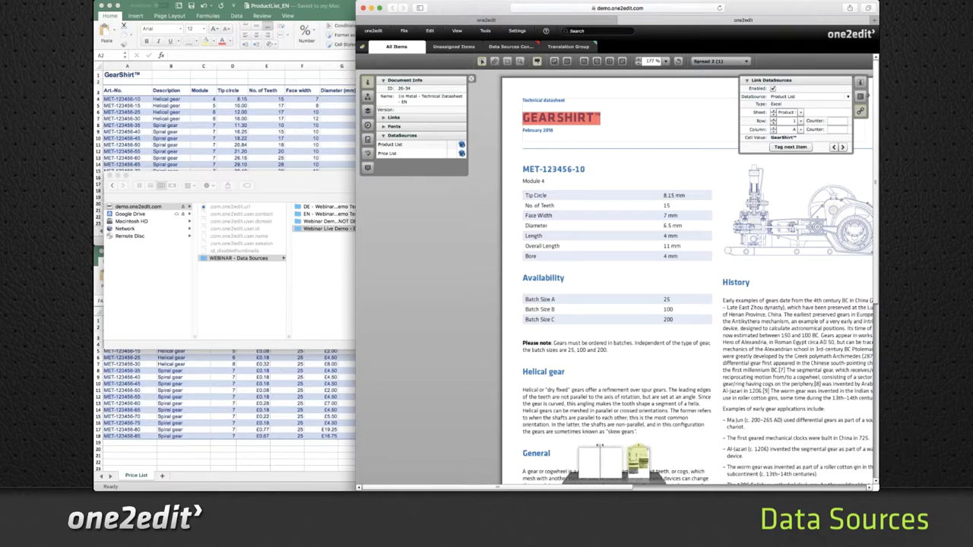
- Bring the ProductList_EN workbook forward and look over the commands available for its title row
left_click(223, 129)
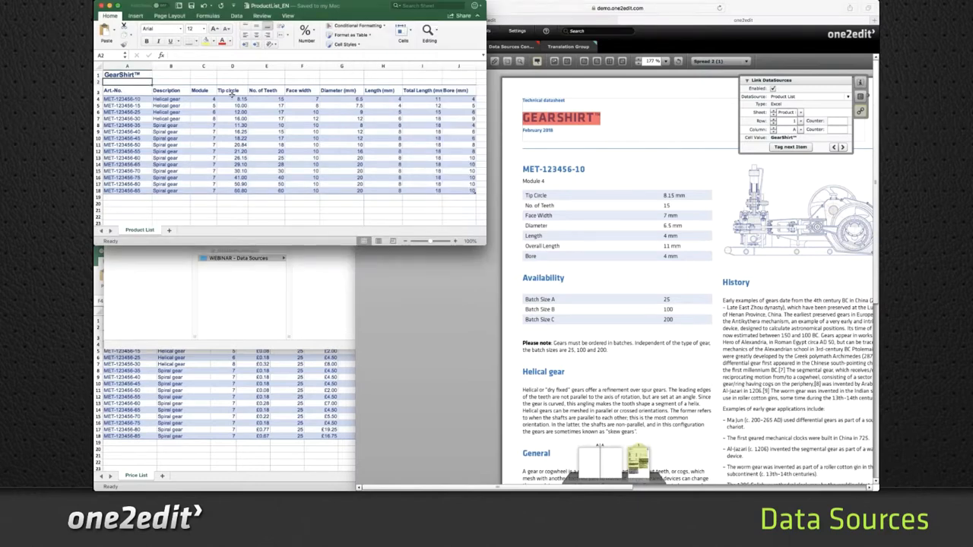
left_click(137, 76)
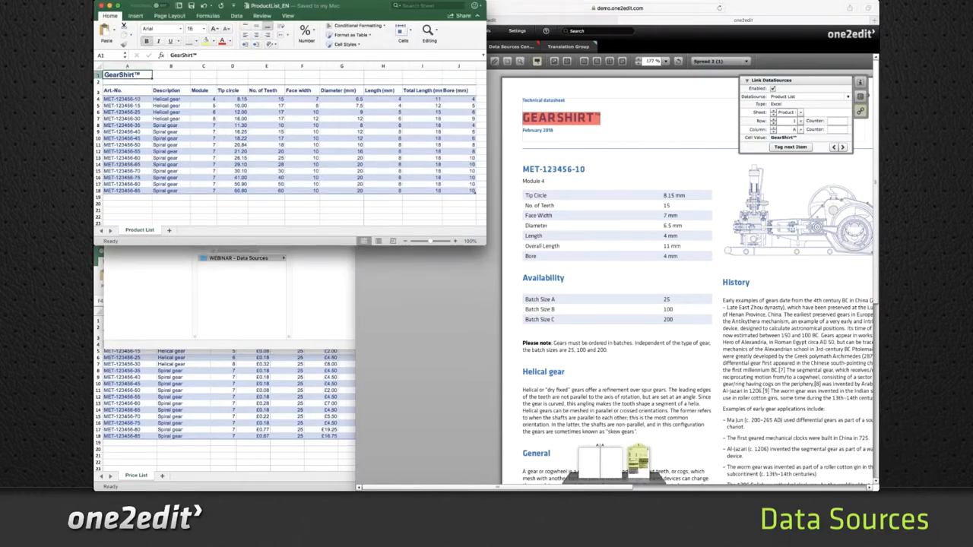
left_click(98, 74)
right_click(98, 74)
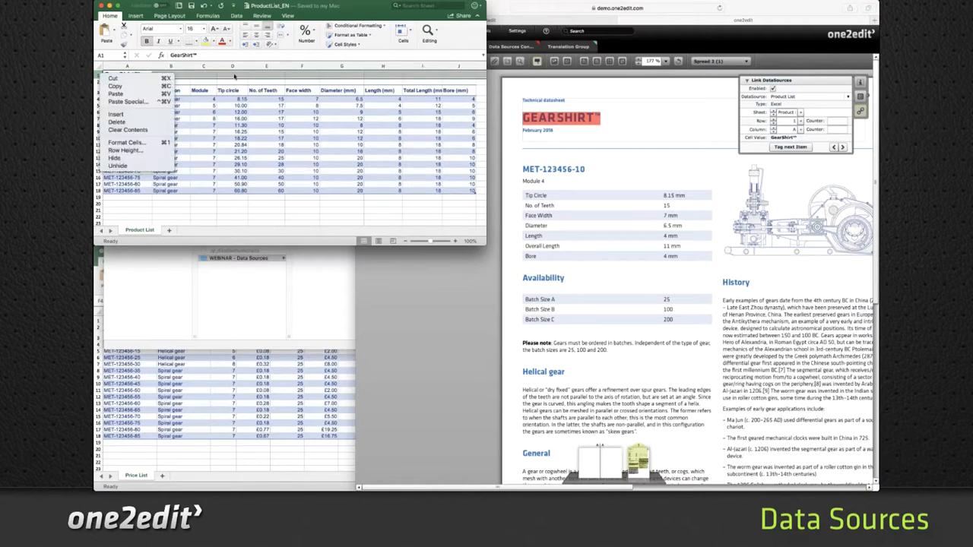
left_click(114, 78)
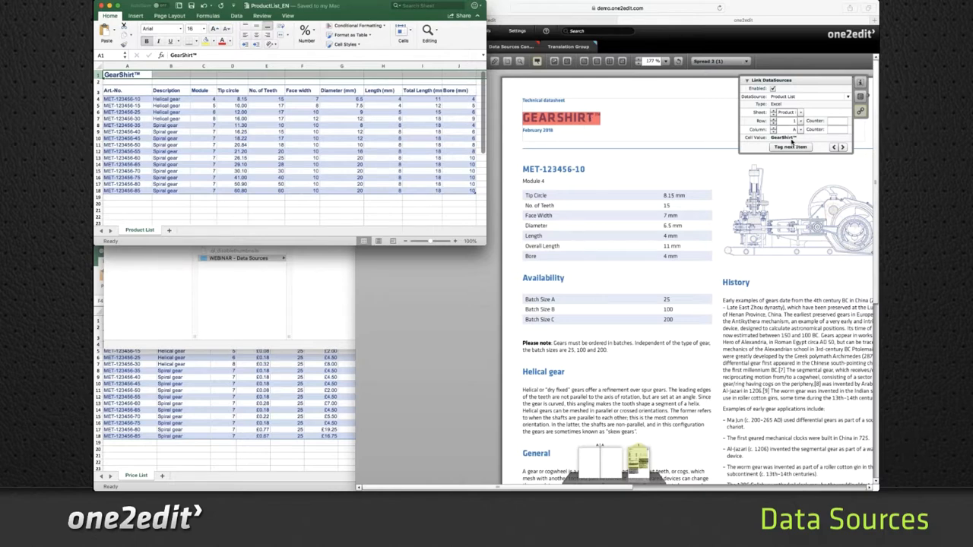
key("Return")
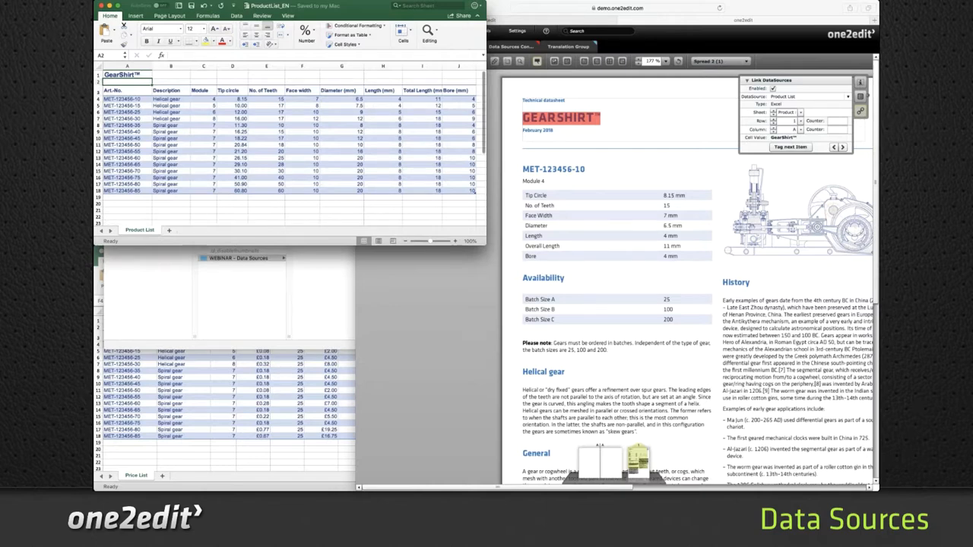
- Mark the title cell and the empty area below the ProductList_EN table, and cells E4:F4 in PriceList_EN, for review
left_click(145, 75)
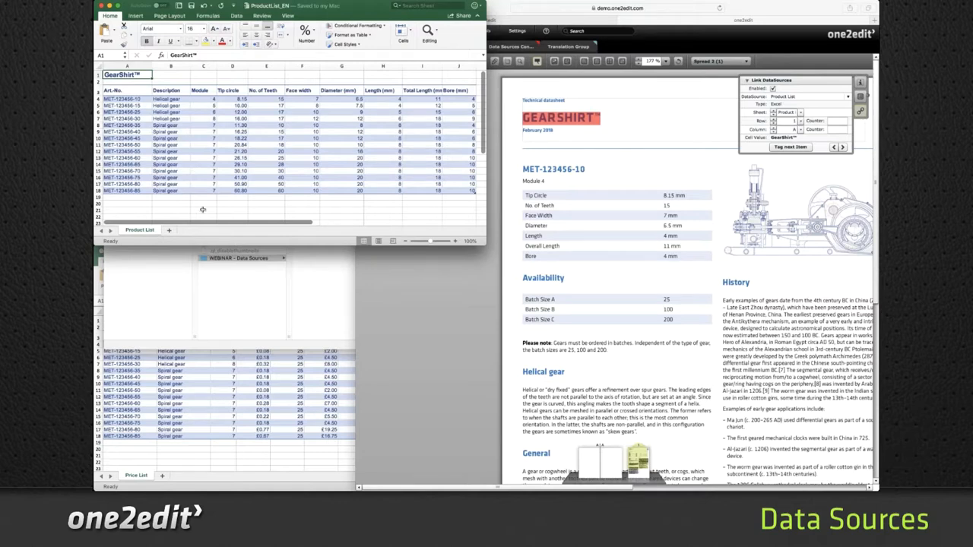
left_click(276, 211)
left_click_drag(159, 211, 423, 215)
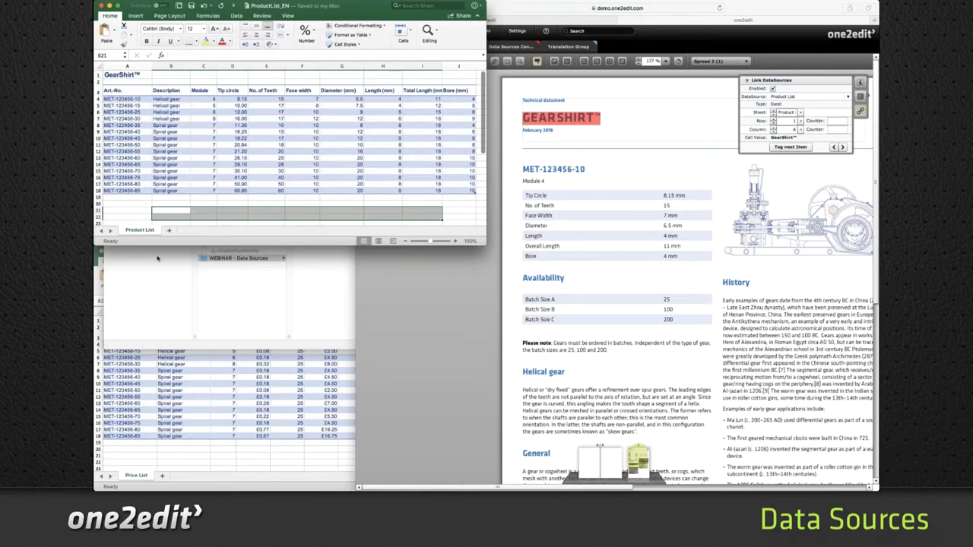
left_click(174, 457)
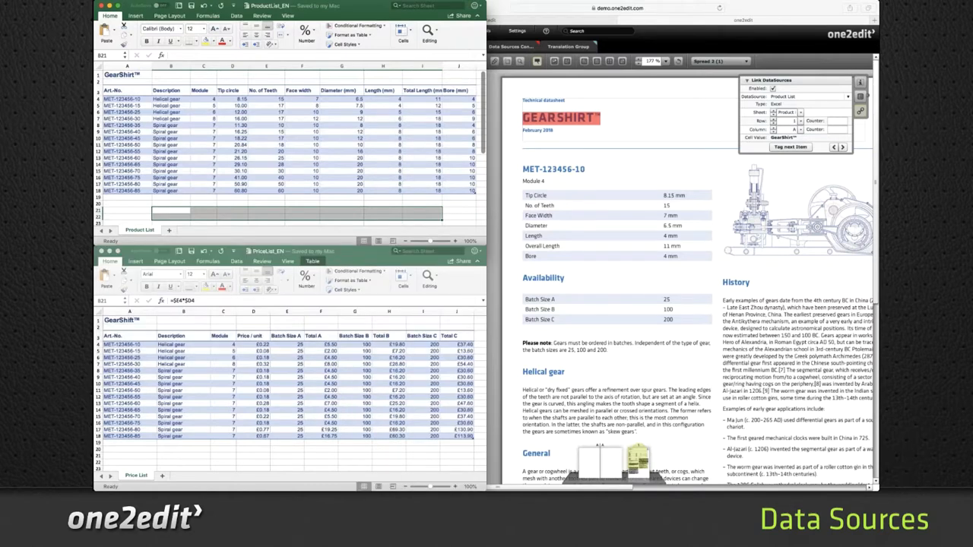
left_click_drag(321, 345, 289, 346)
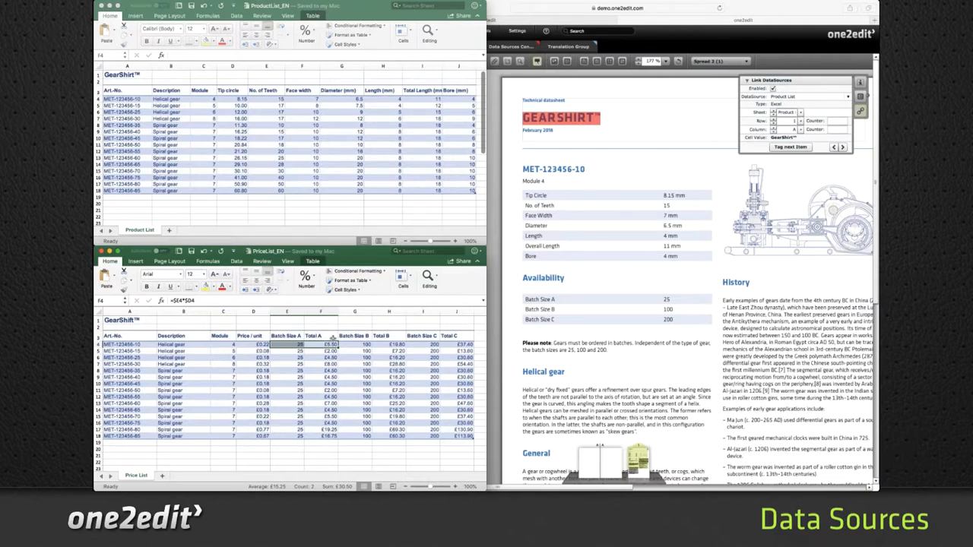
- Switch to one2edit and view the data source settings in the German price list version's project details
left_click(686, 23)
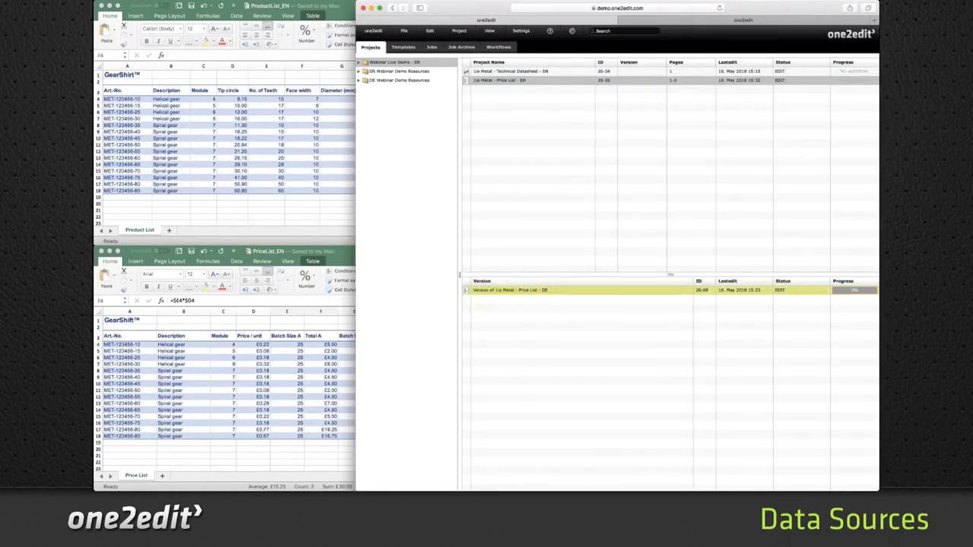
key("super+i")
left_click(730, 166)
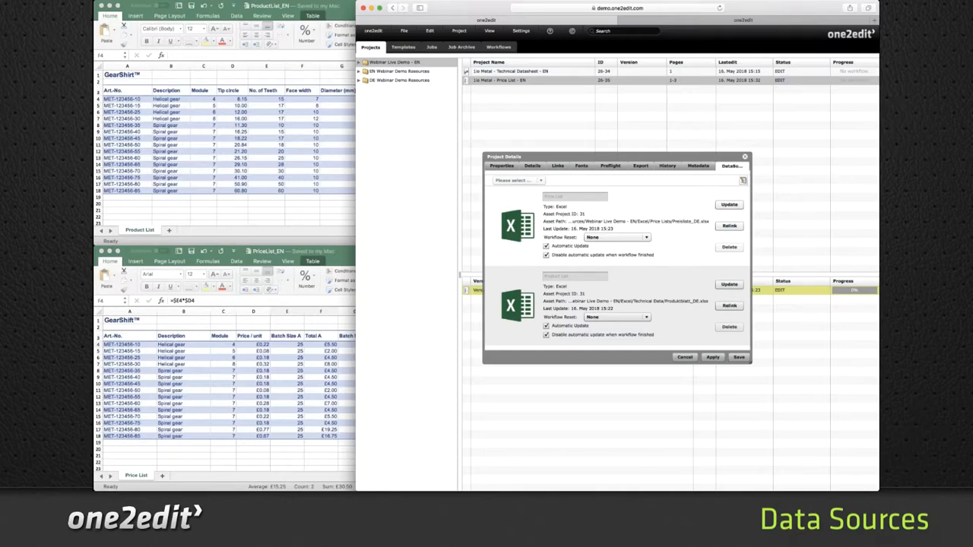
- Check the Technical Data folder in Finder, review the German version's project history and return to its data source settings
key("super+Tab")
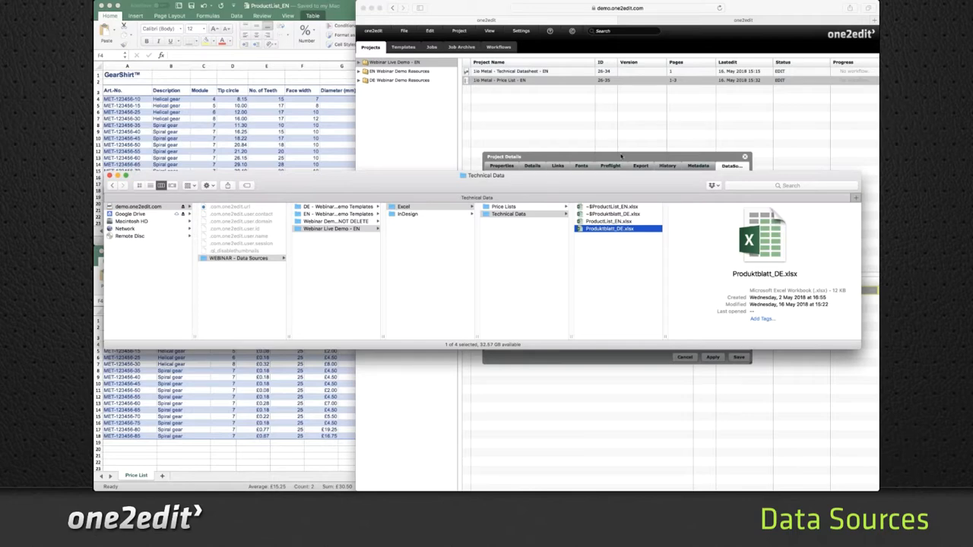
key("Return")
left_click(668, 166)
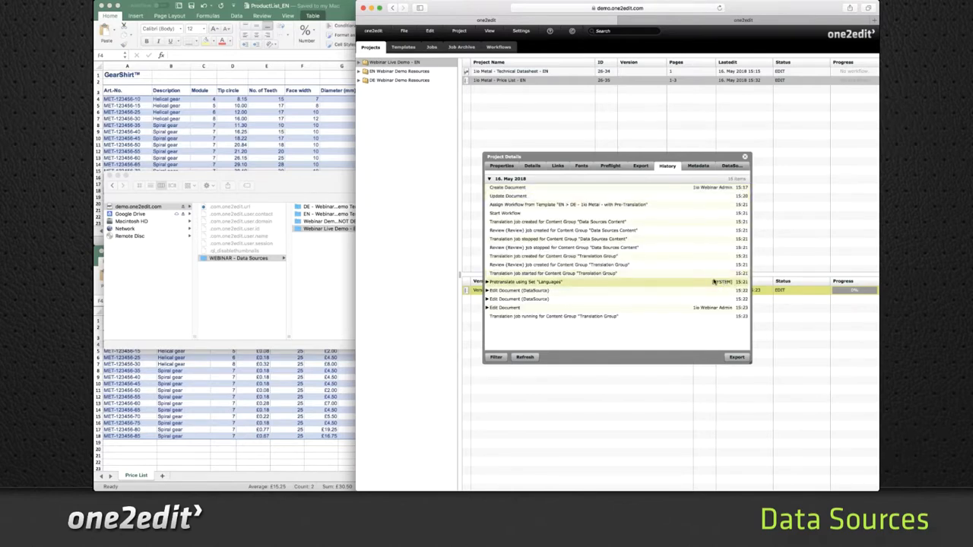
left_click(733, 166)
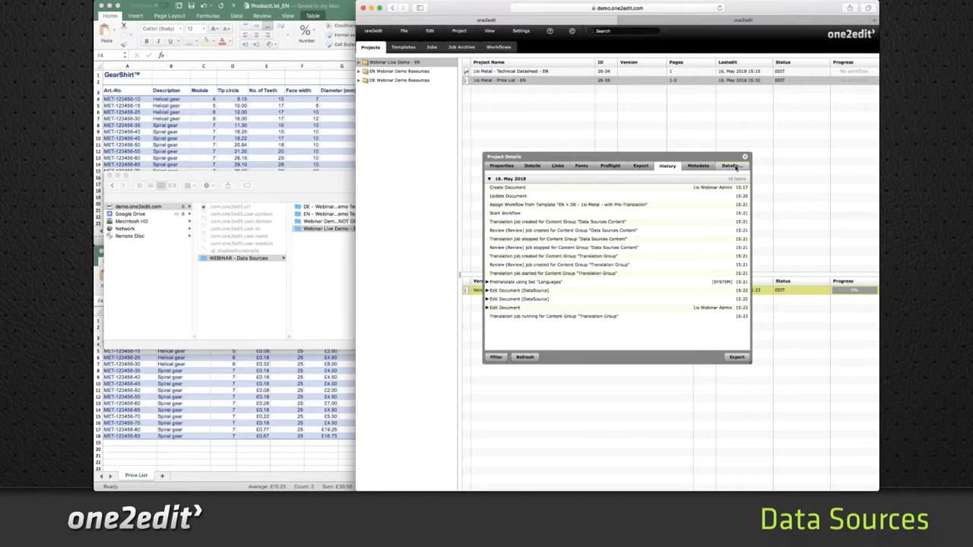
- View the Technical Data folder in Finder, switch back to one2edit and check the Use DataSources option in the client workspace settings without saving
left_click(330, 180)
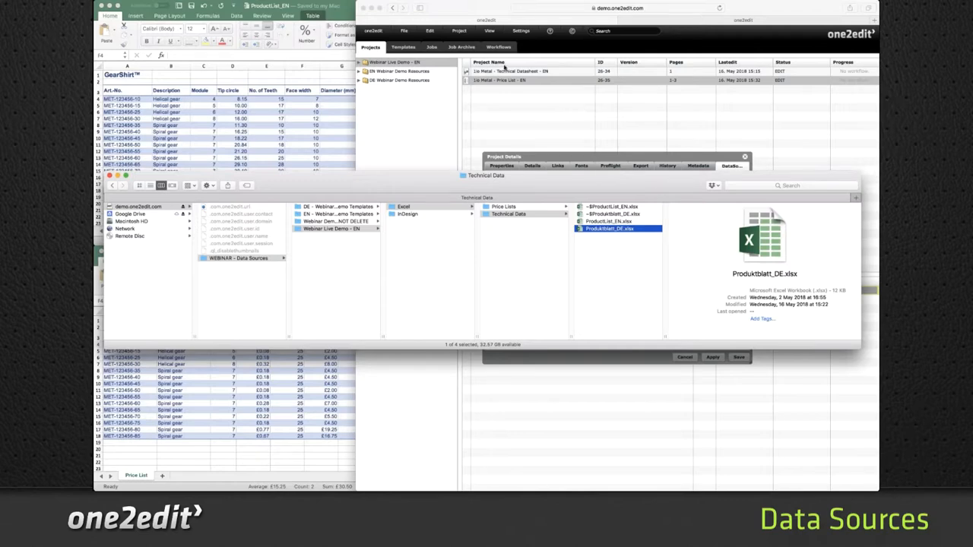
key("Return")
left_click(521, 32)
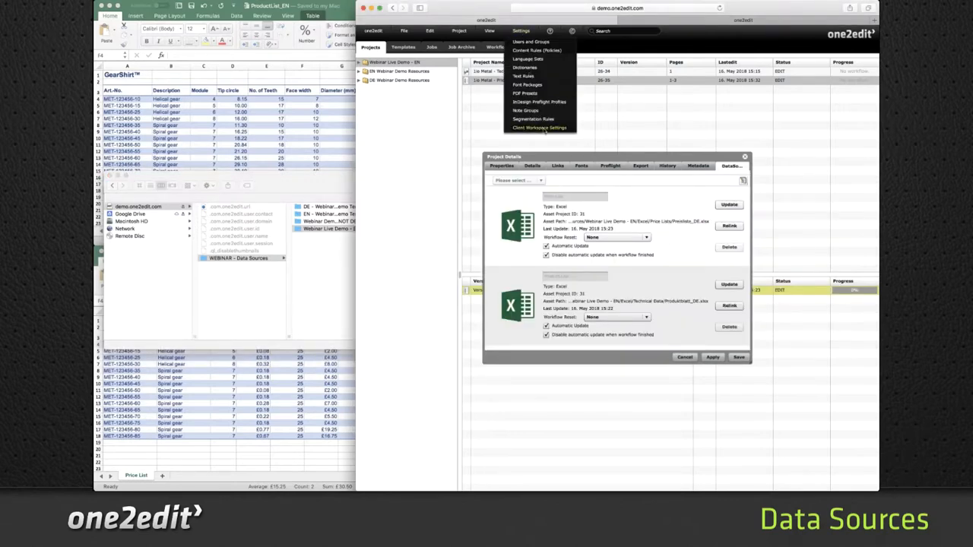
left_click(544, 131)
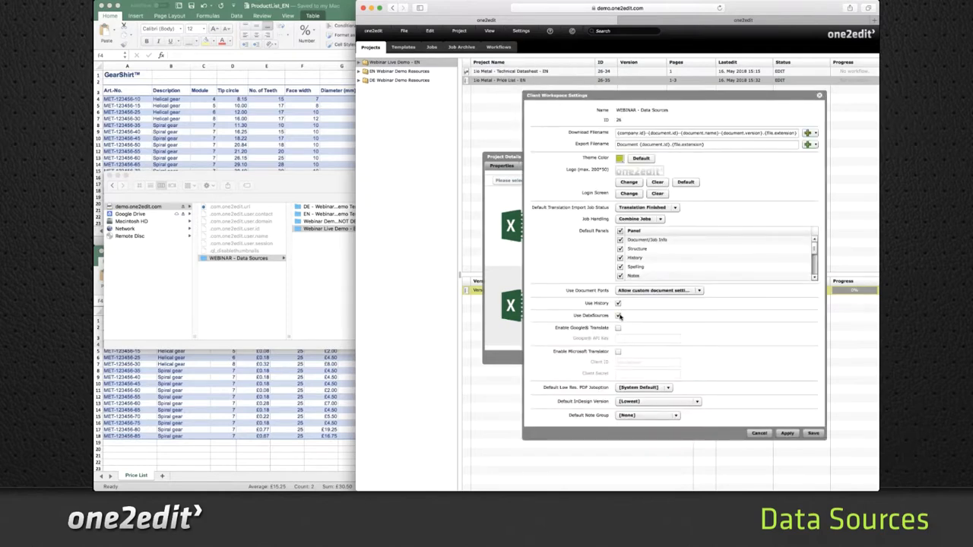
left_click(761, 434)
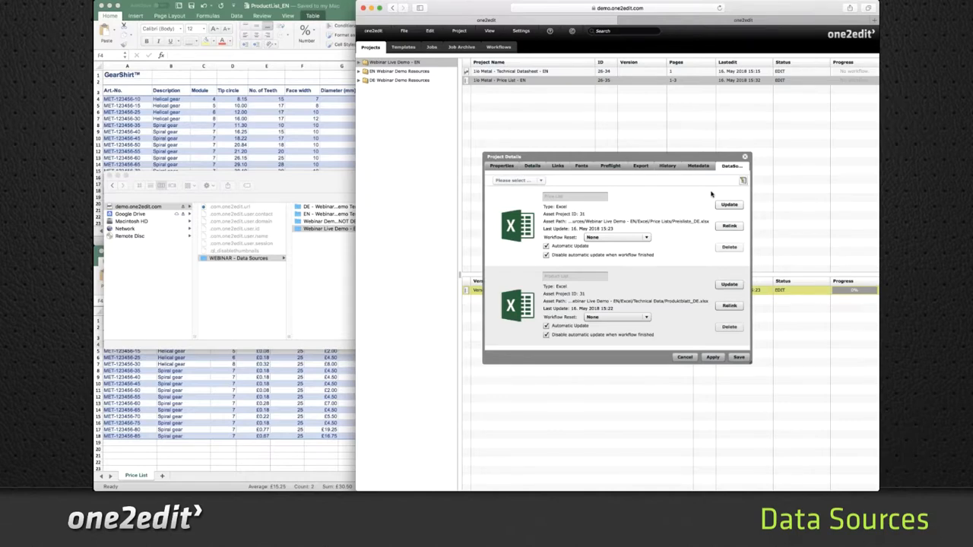
left_click(553, 33)
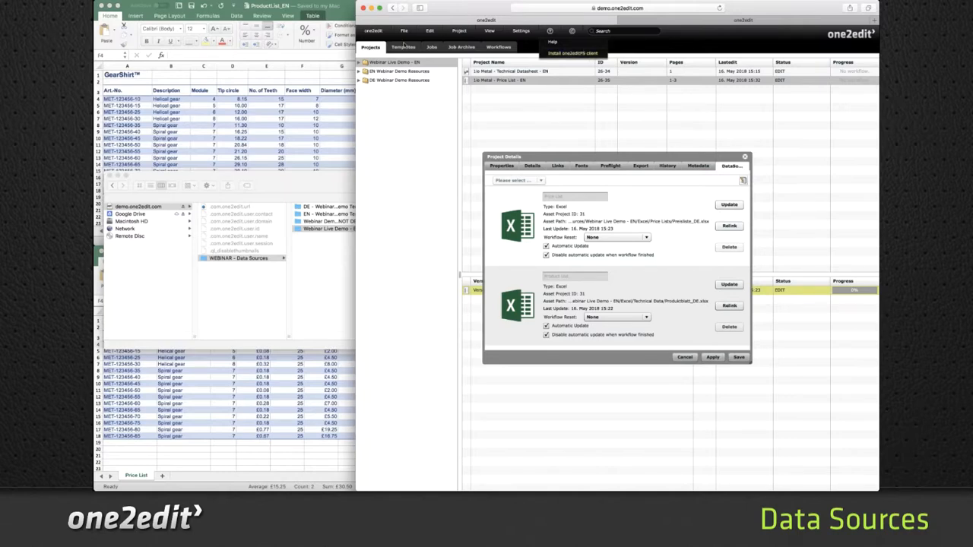
left_click(372, 30)
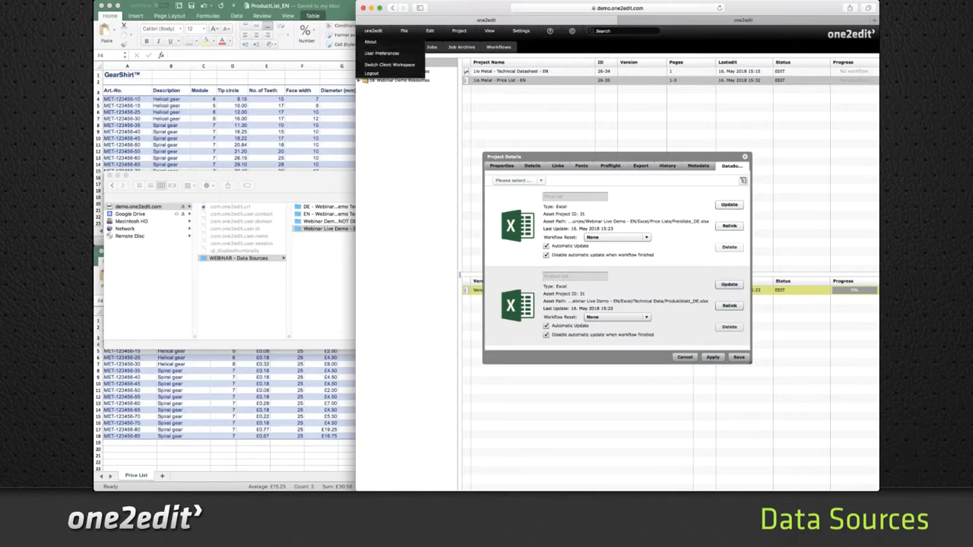